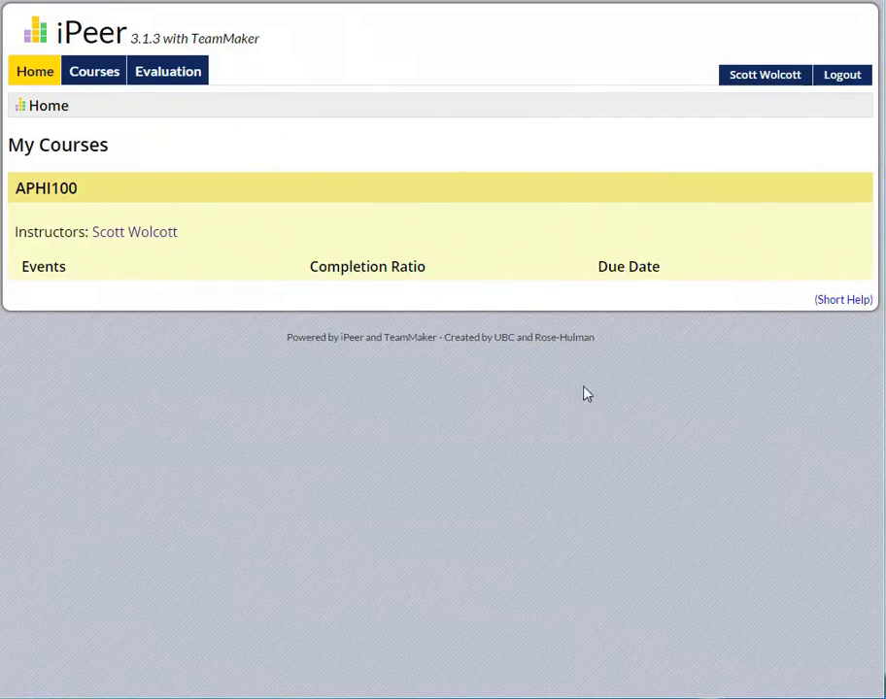
- Start a new evaluation event in the APHI100 course and title it "mid-term evaluation", leaving the description empty
click(69, 186)
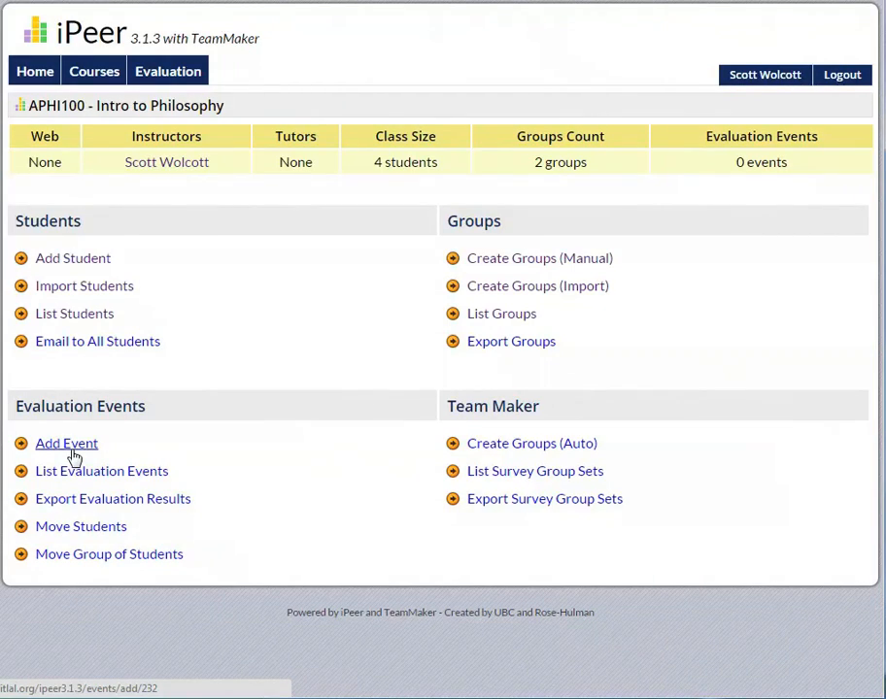
click(71, 451)
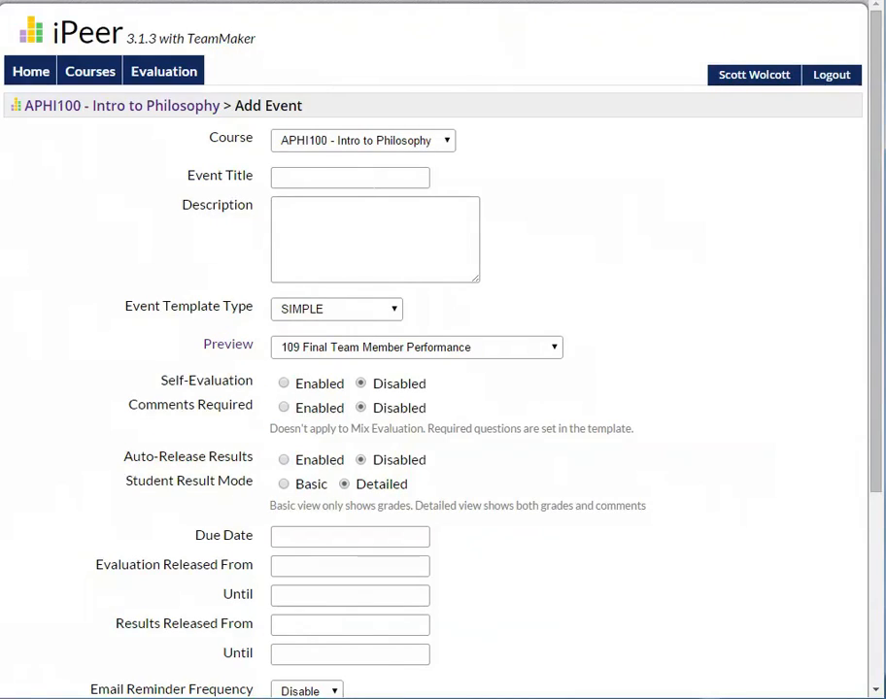
click(350, 176)
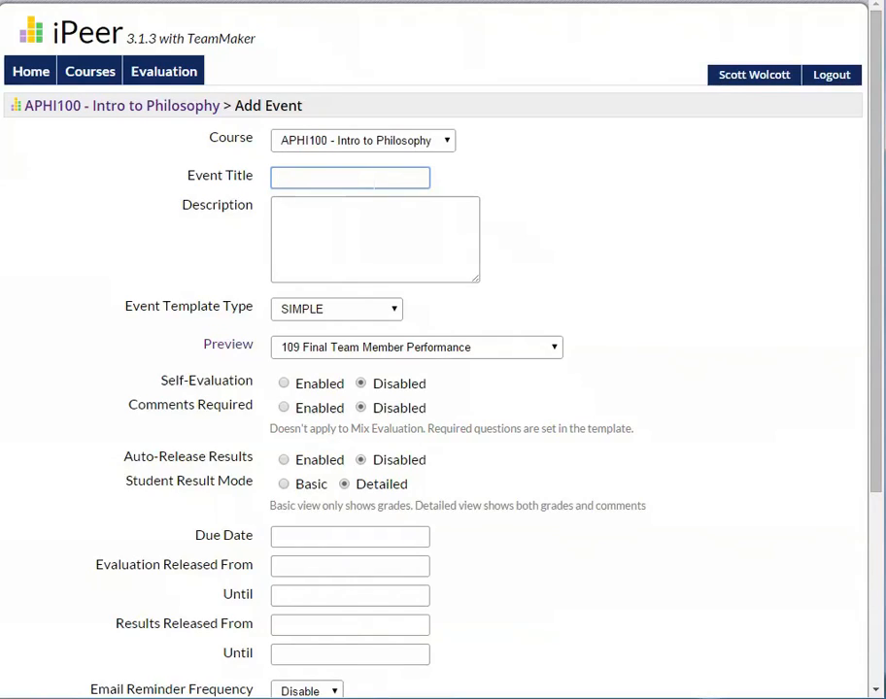
text(mid-term evaluation)
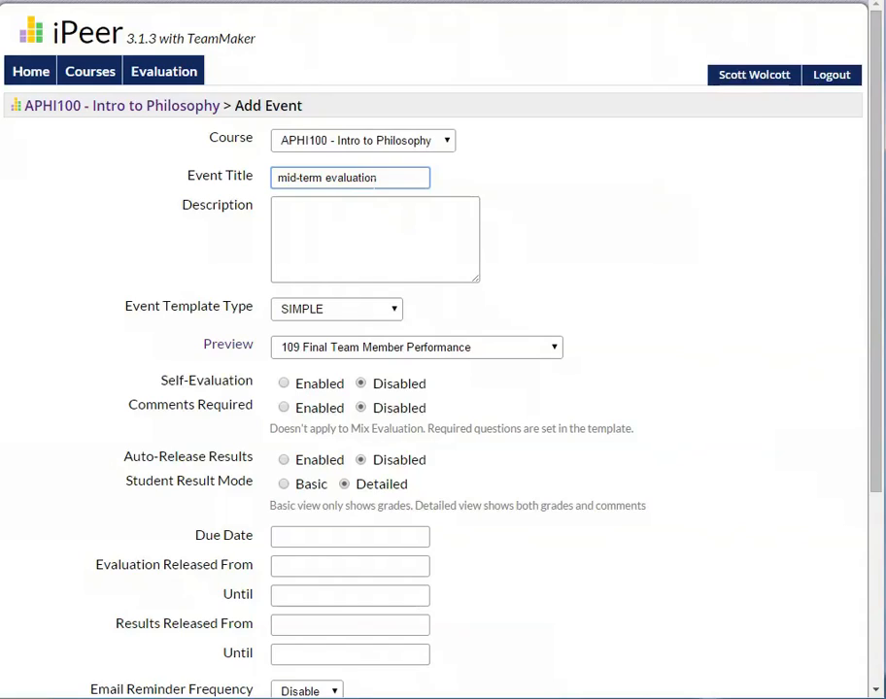
click(276, 205)
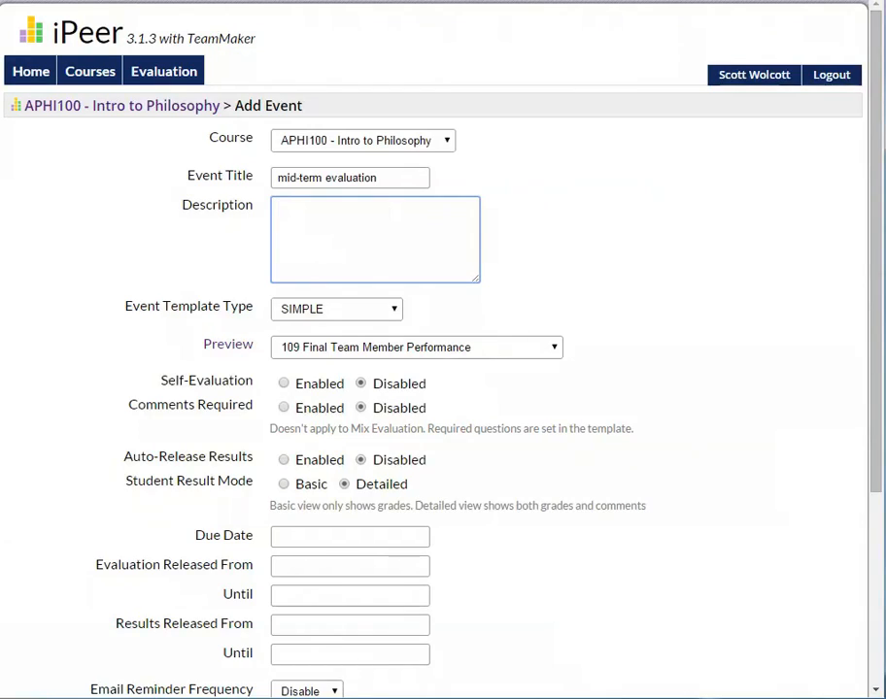
- Set the event template type to MIX EVALUATION and choose the Midterm Peer Evaluation template
scroll(523, 272, down, 1)
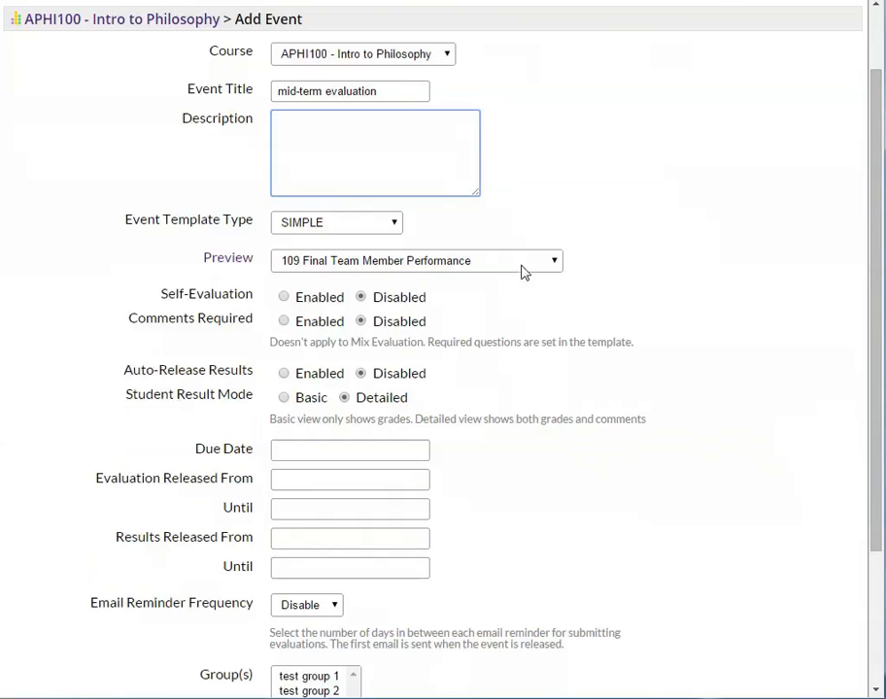
click(381, 231)
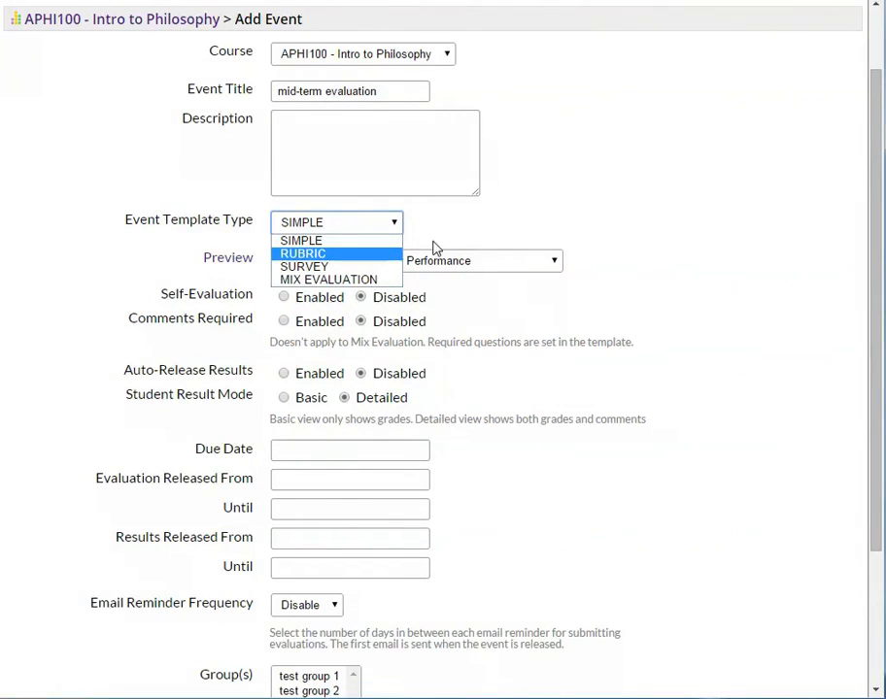
click(375, 280)
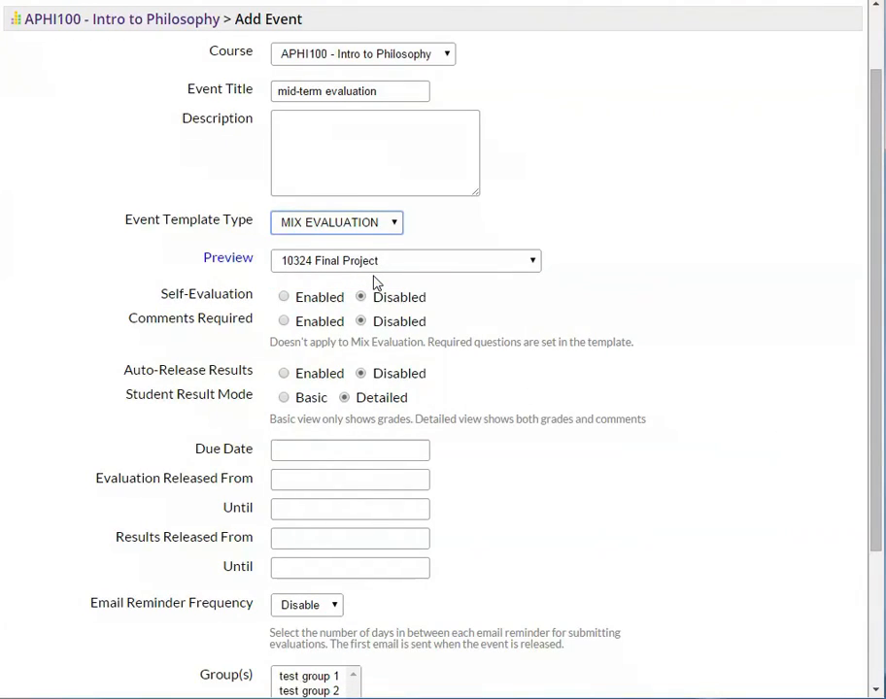
click(475, 273)
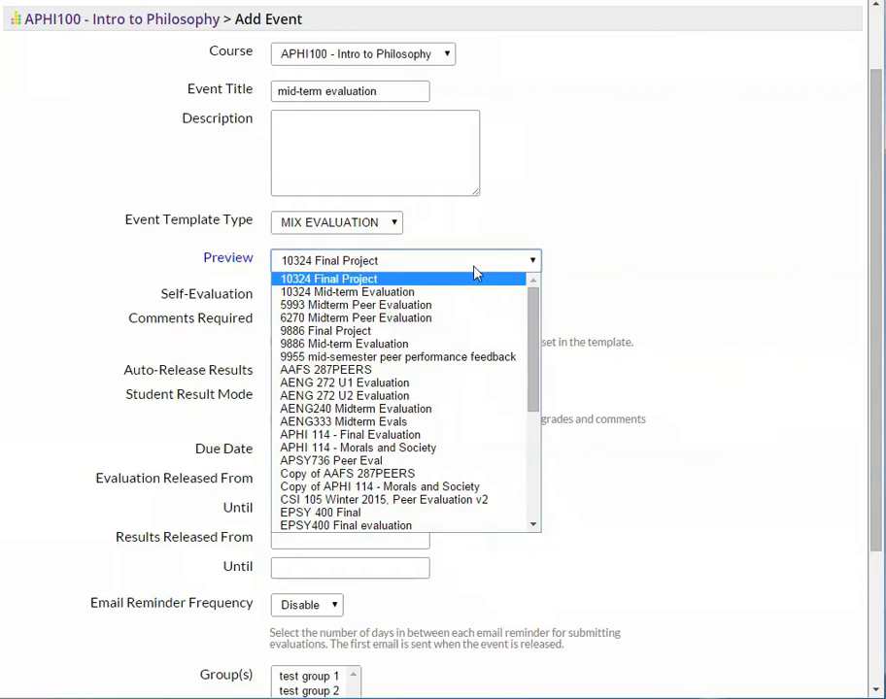
click(533, 358)
click(530, 264)
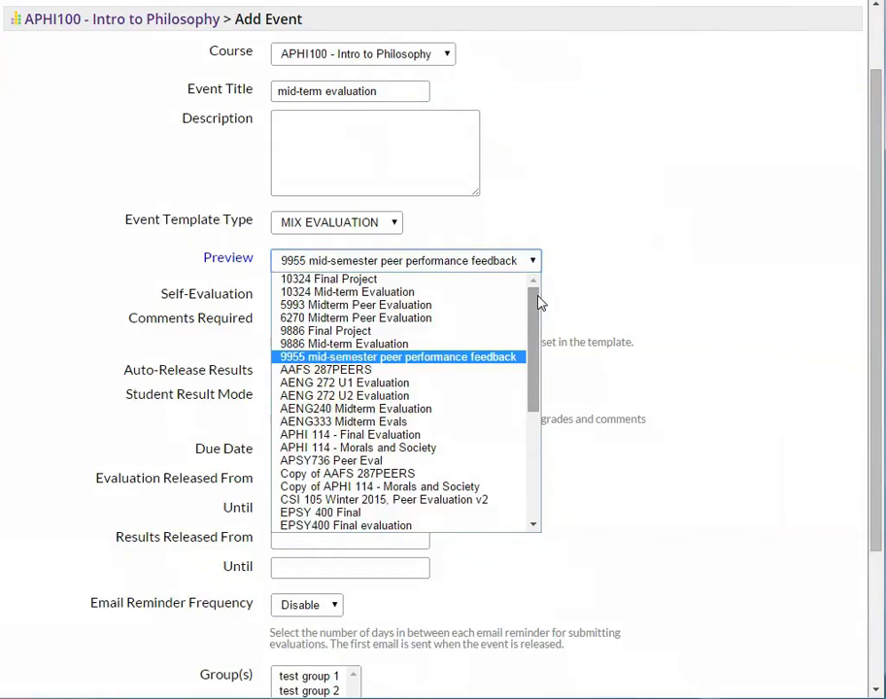
drag(536, 300, 526, 440)
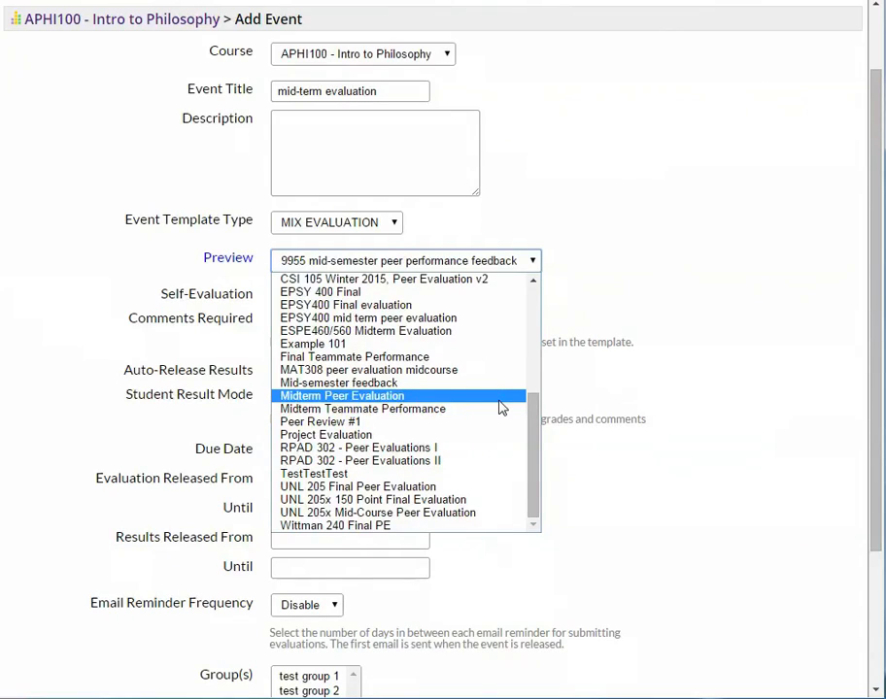
click(500, 407)
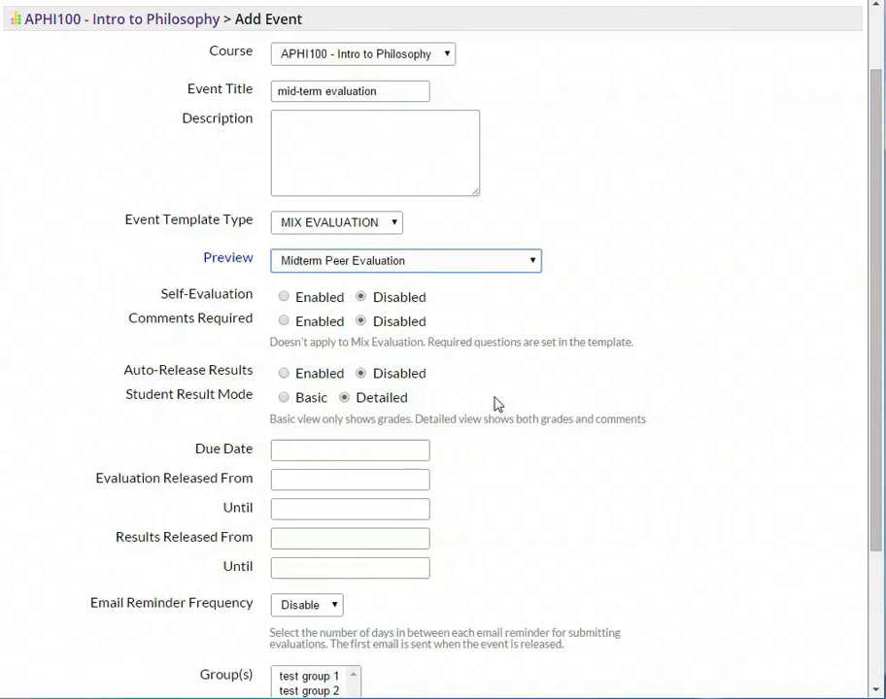
- Preview the Midterm Peer Evaluation template, examine its peer evaluation questions and rating scales, and return to the event form
click(246, 262)
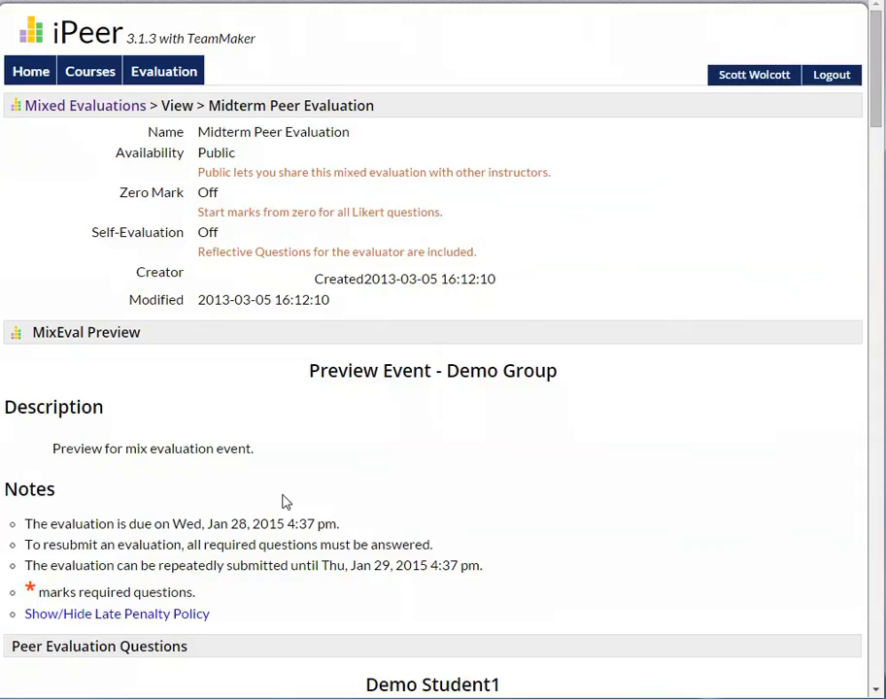
scroll(283, 502, down, 1)
scroll(282, 502, down, 5)
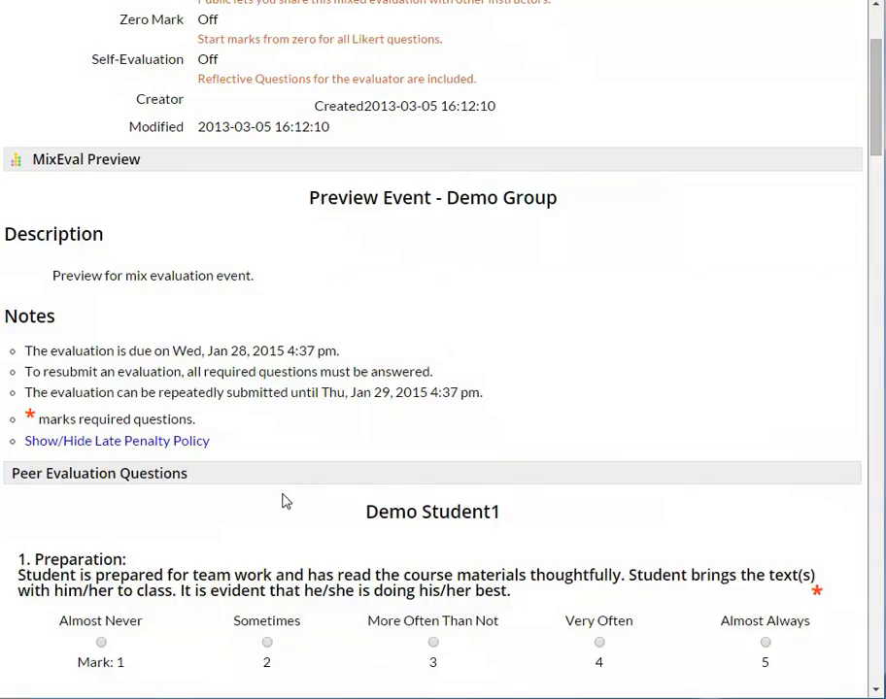
scroll(284, 501, down, 4)
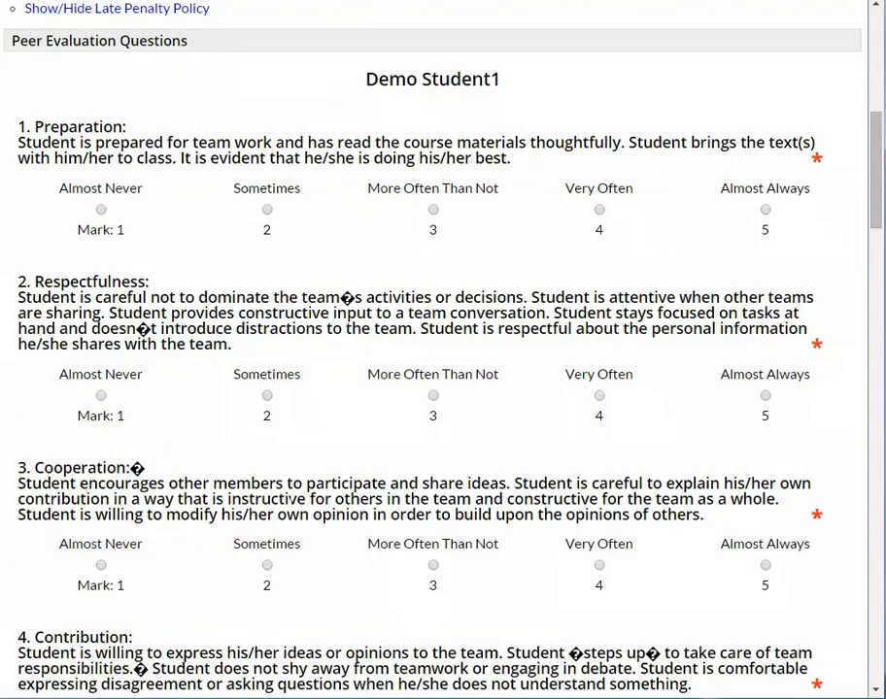
scroll(285, 501, down, 4)
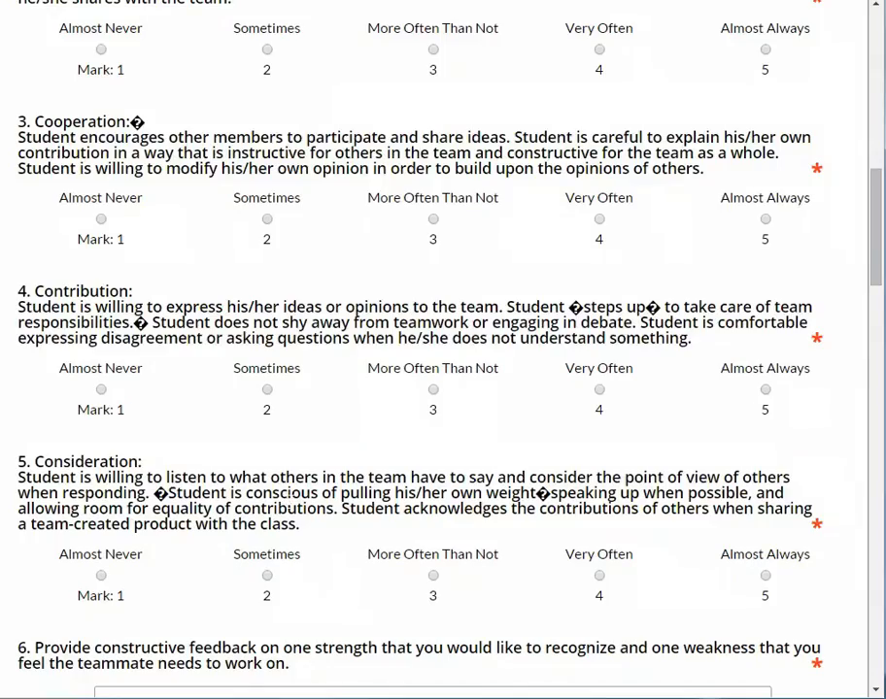
scroll(284, 502, down, 6)
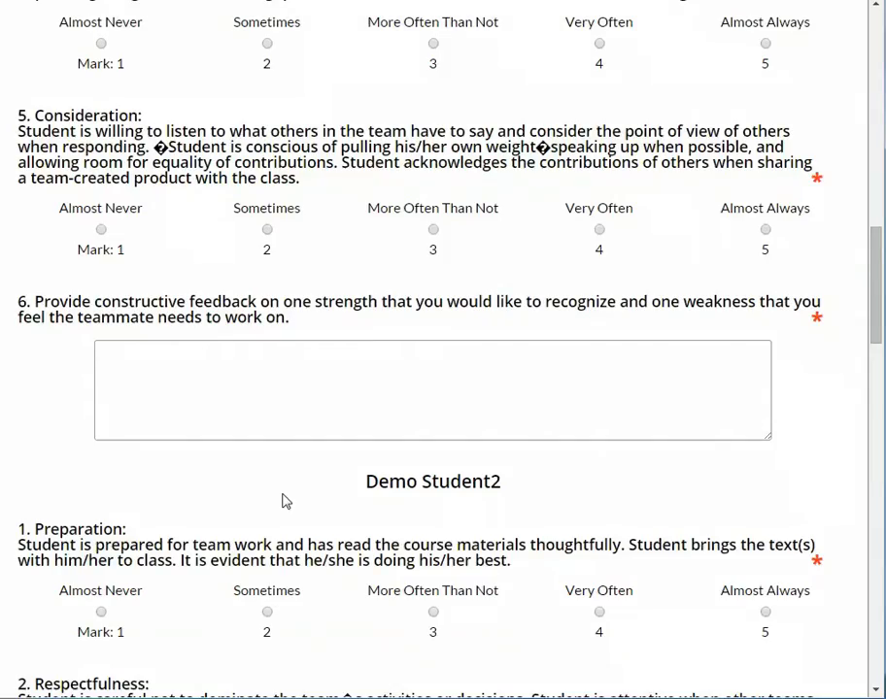
scroll(284, 501, down, 10)
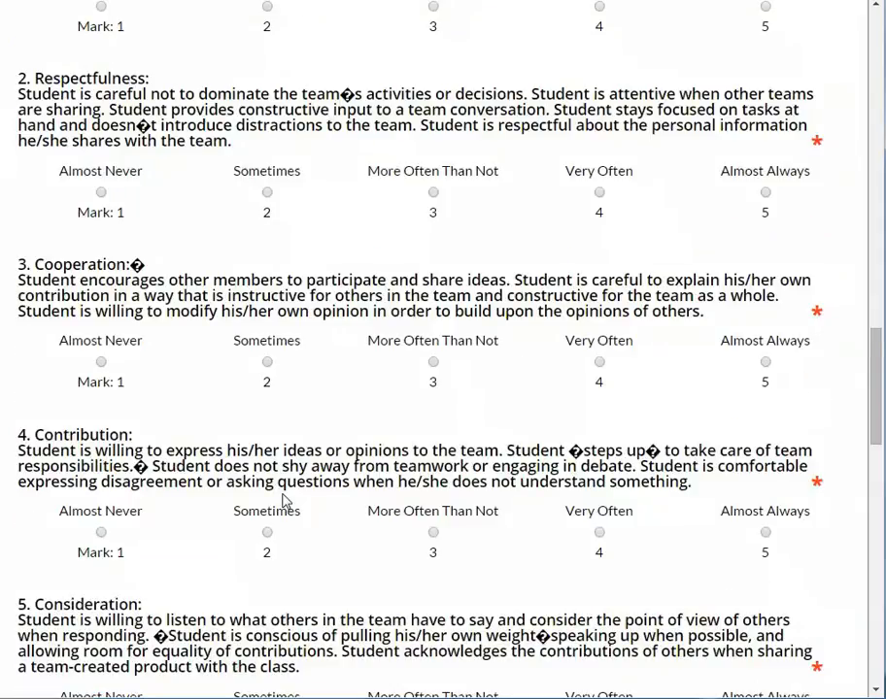
scroll(290, 496, down, 3)
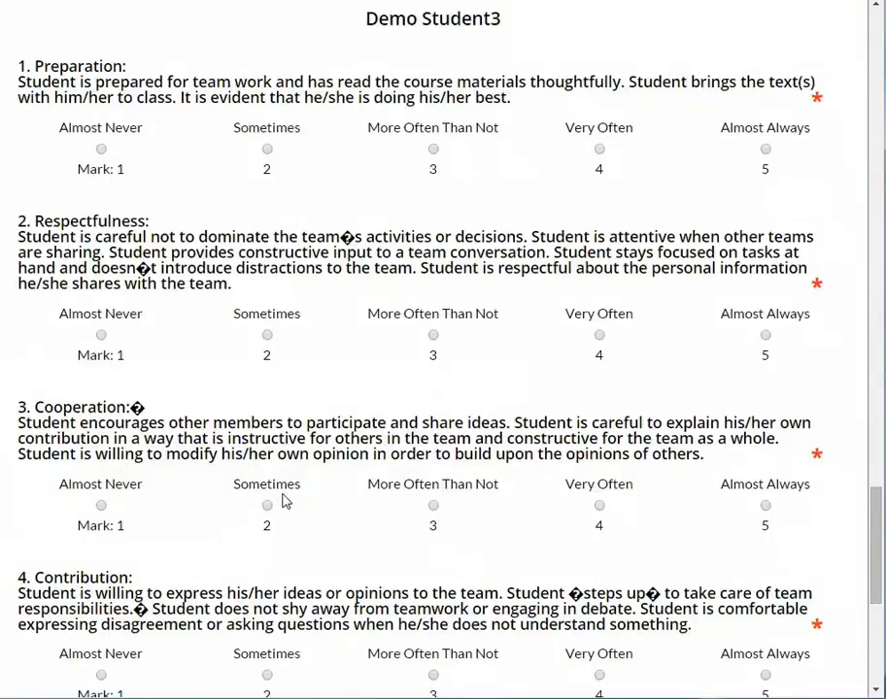
scroll(285, 501, up, 20)
scroll(289, 495, up, 6)
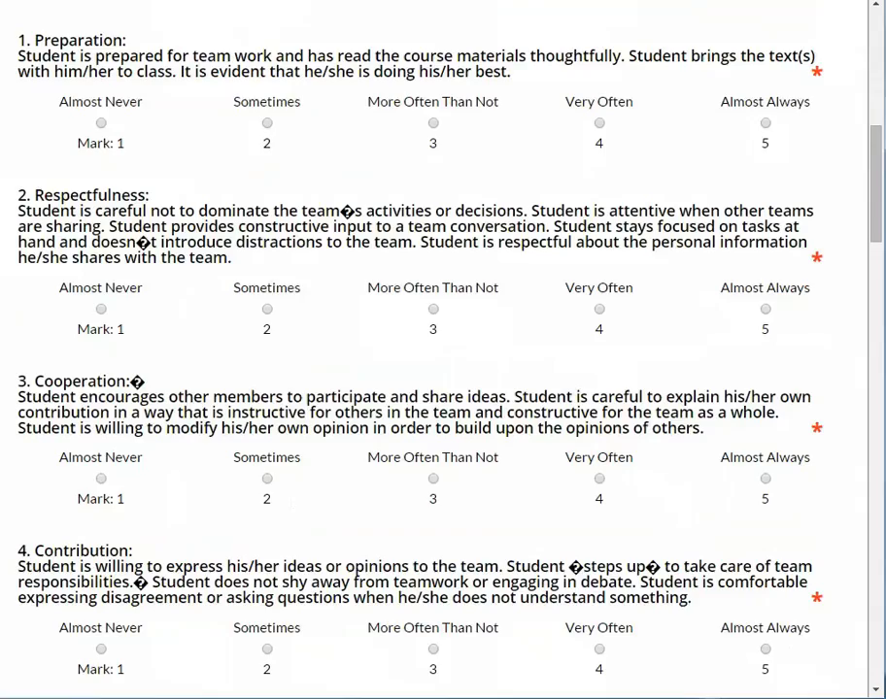
scroll(287, 500, up, 3)
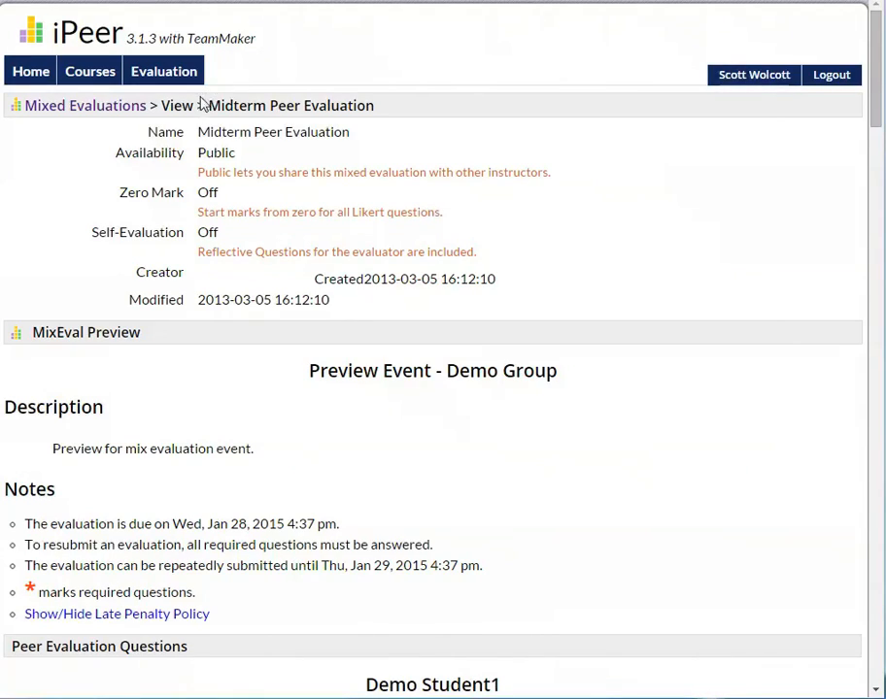
key(ctrl+w)
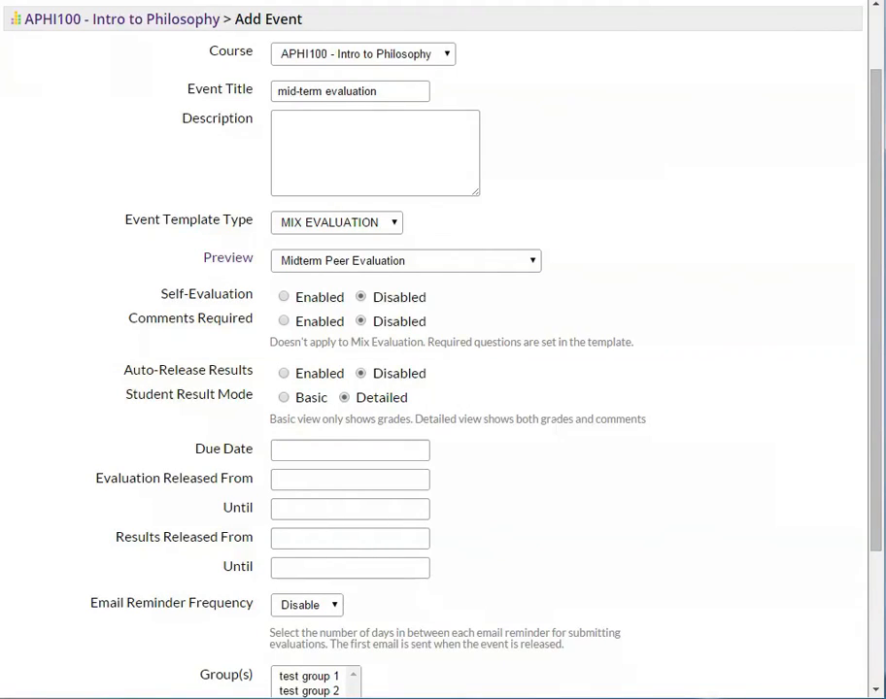
- Set the event's due date to 2015-02-18 at 23:59
scroll(548, 427, down, 1)
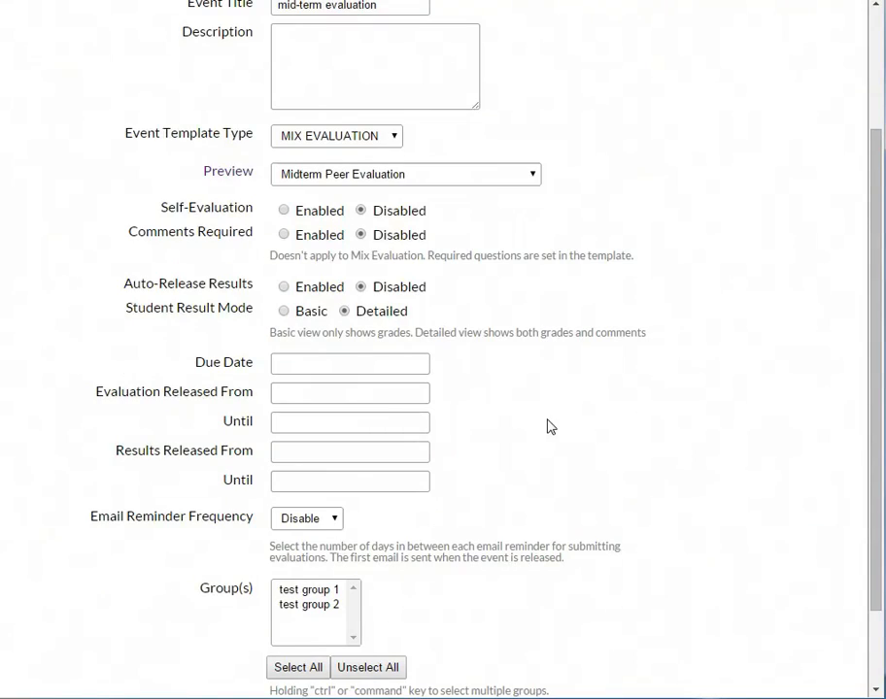
scroll(549, 427, down, 1)
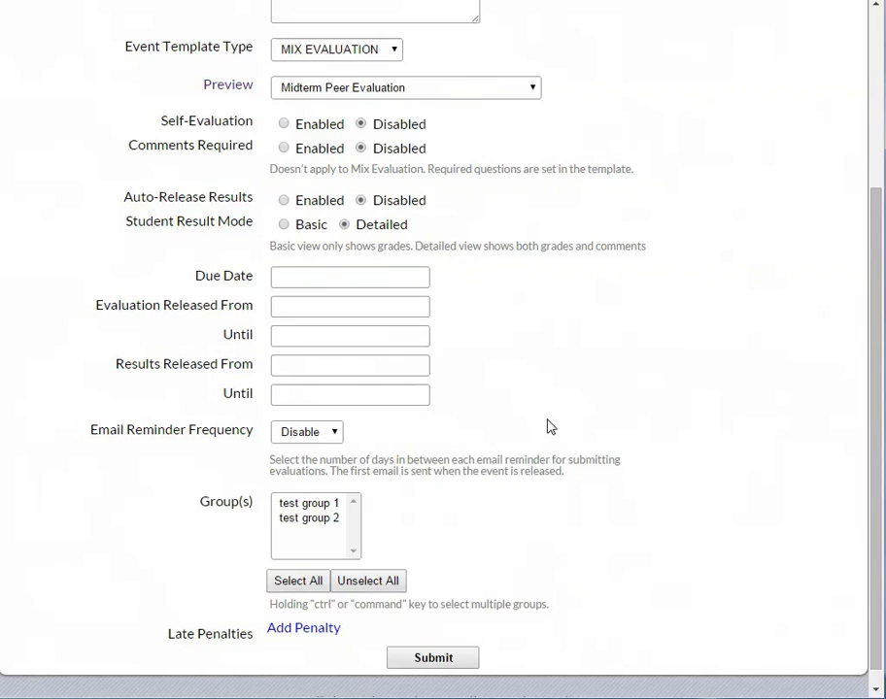
scroll(549, 428, down, 1)
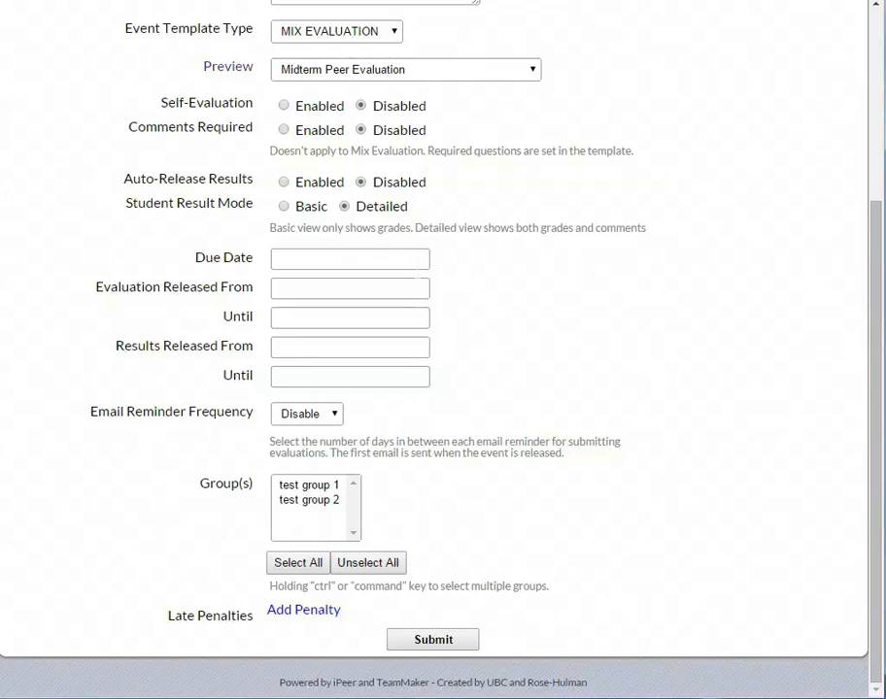
scroll(549, 427, up, 1)
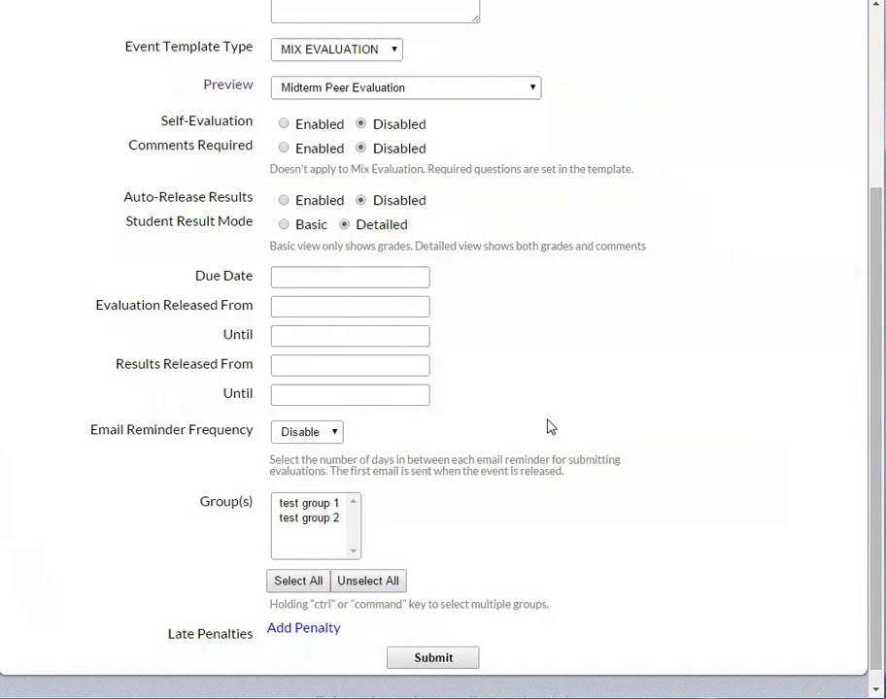
scroll(550, 428, down, 1)
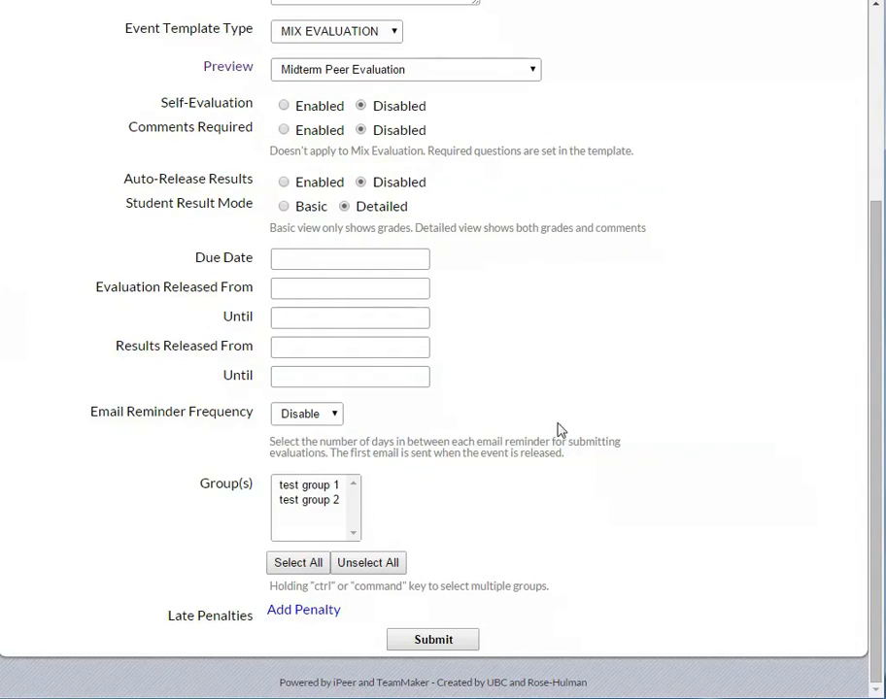
click(349, 259)
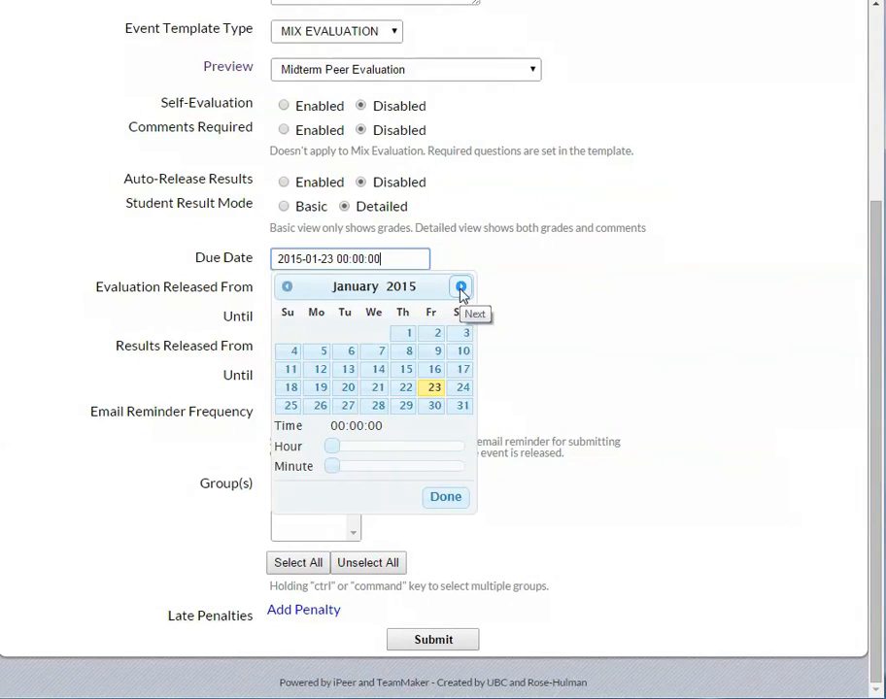
click(462, 288)
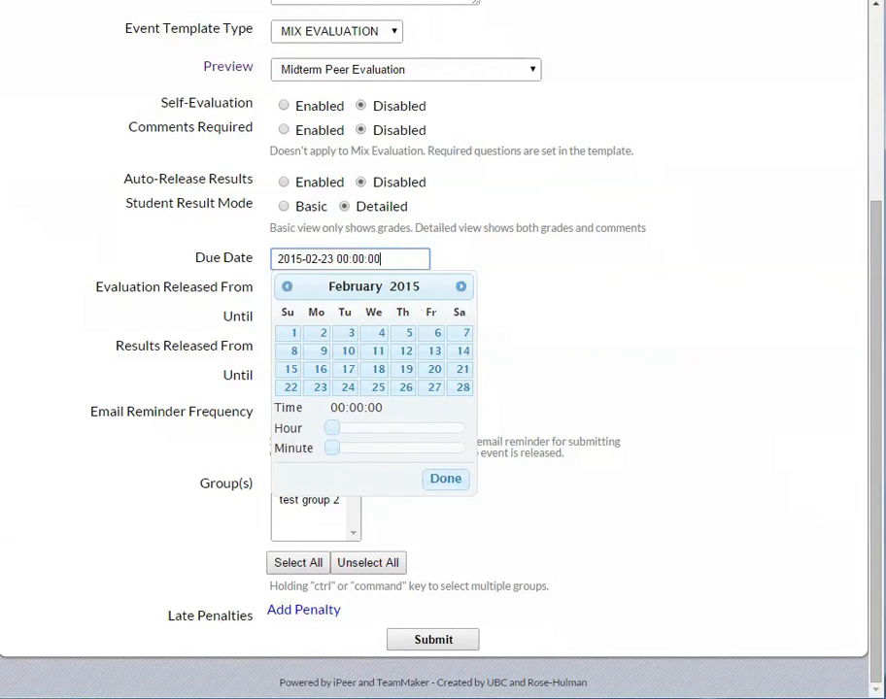
click(378, 373)
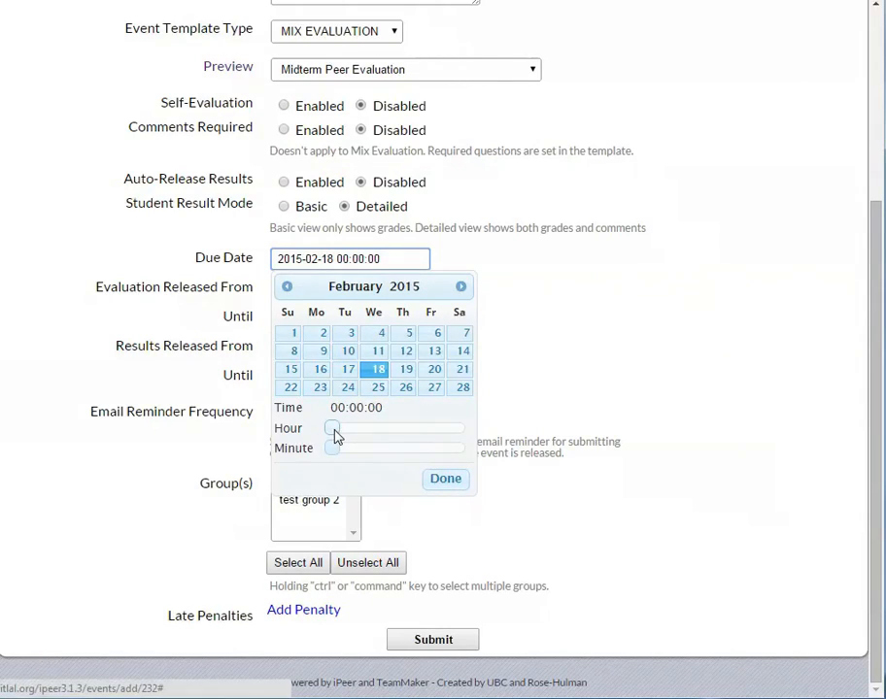
drag(333, 428, 471, 439)
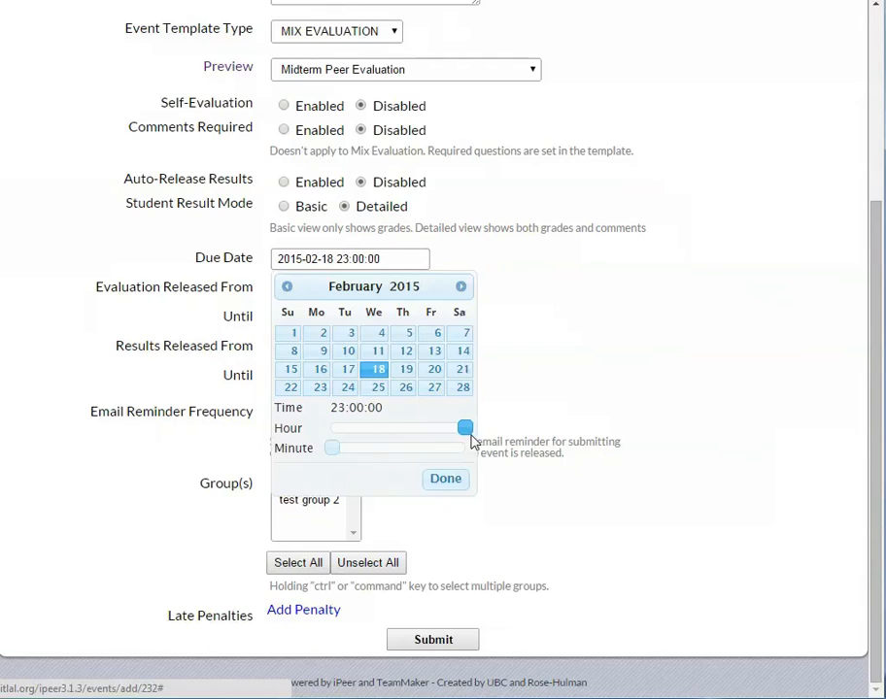
drag(334, 450, 470, 459)
mouse_move(466, 454)
mouse_down()
mouse_move(385, 457)
mouse_move(467, 449)
mouse_up()
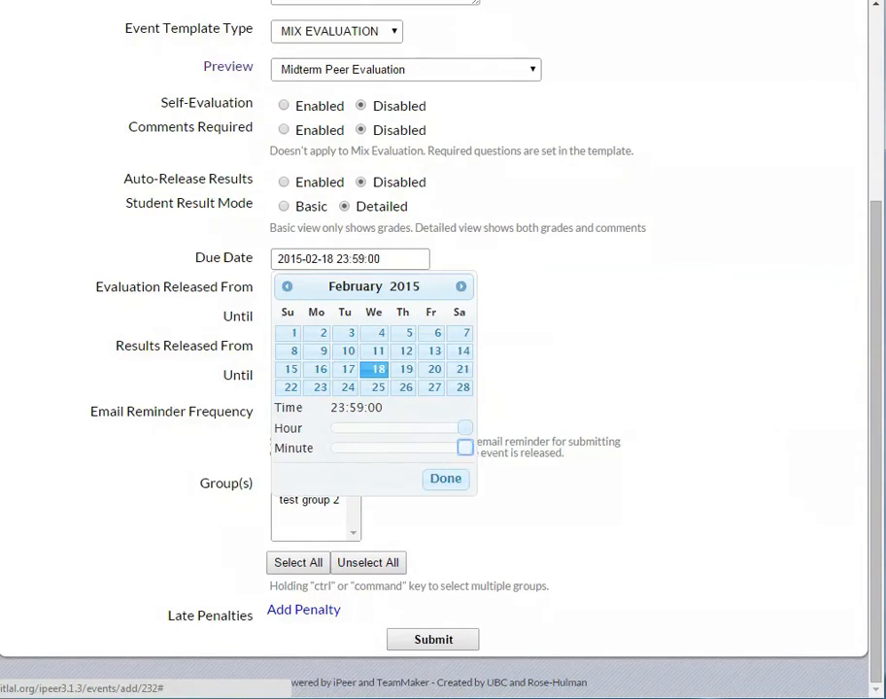
click(447, 481)
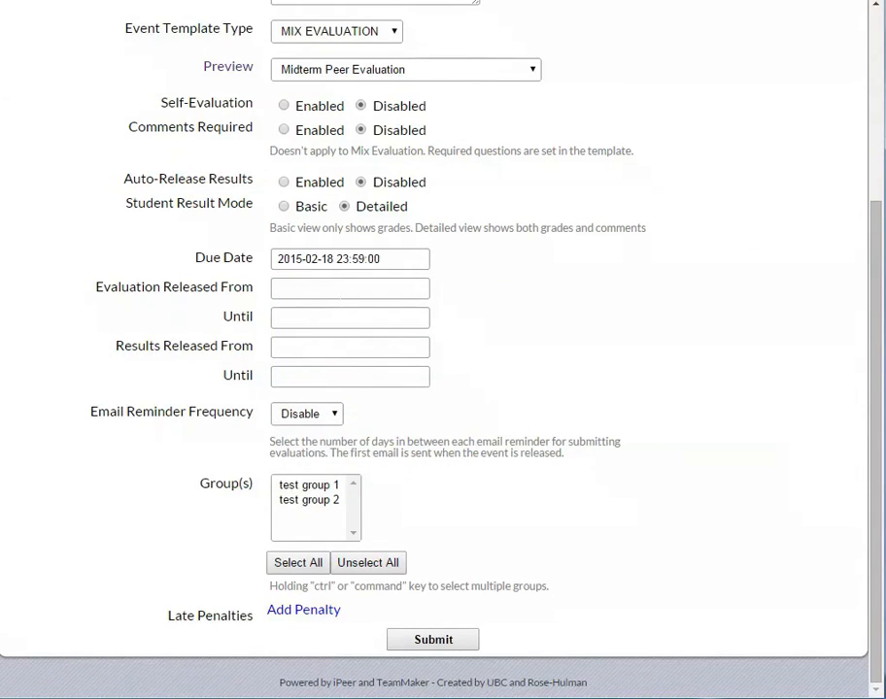
- Set the start of the evaluation release period to 2015-02-11 at 01:00
click(339, 289)
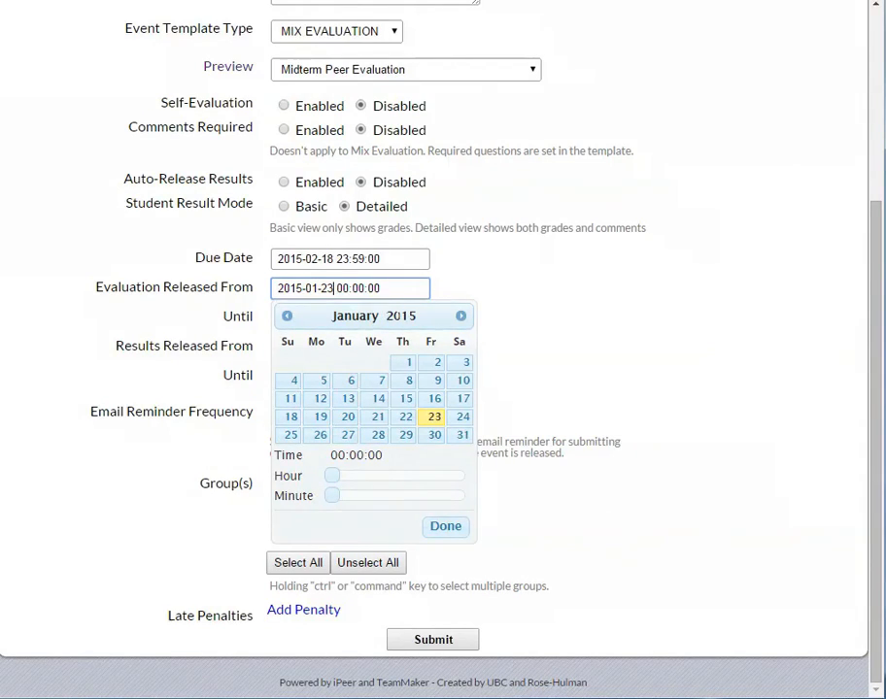
click(462, 318)
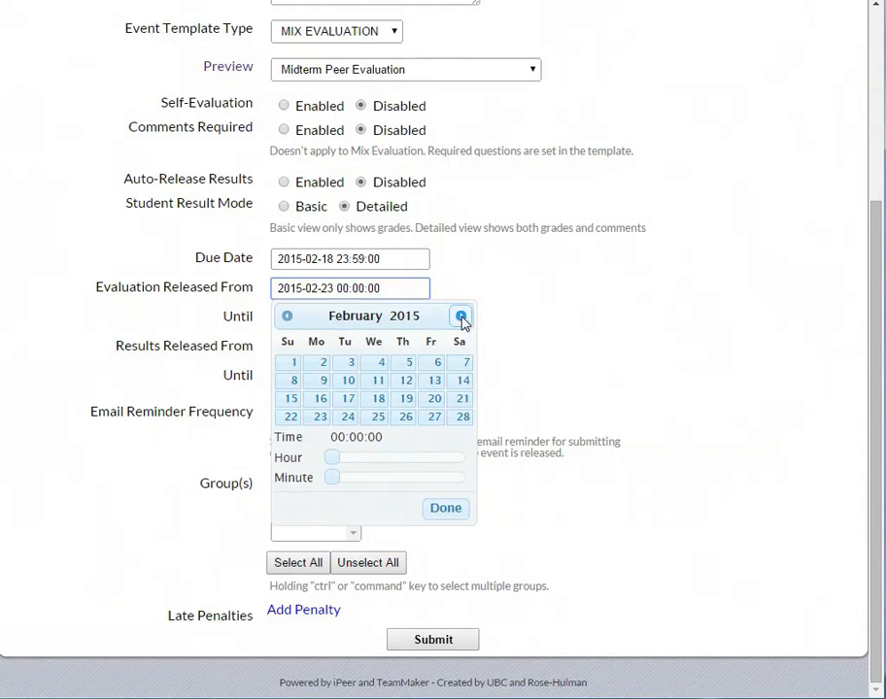
click(378, 382)
click(333, 458)
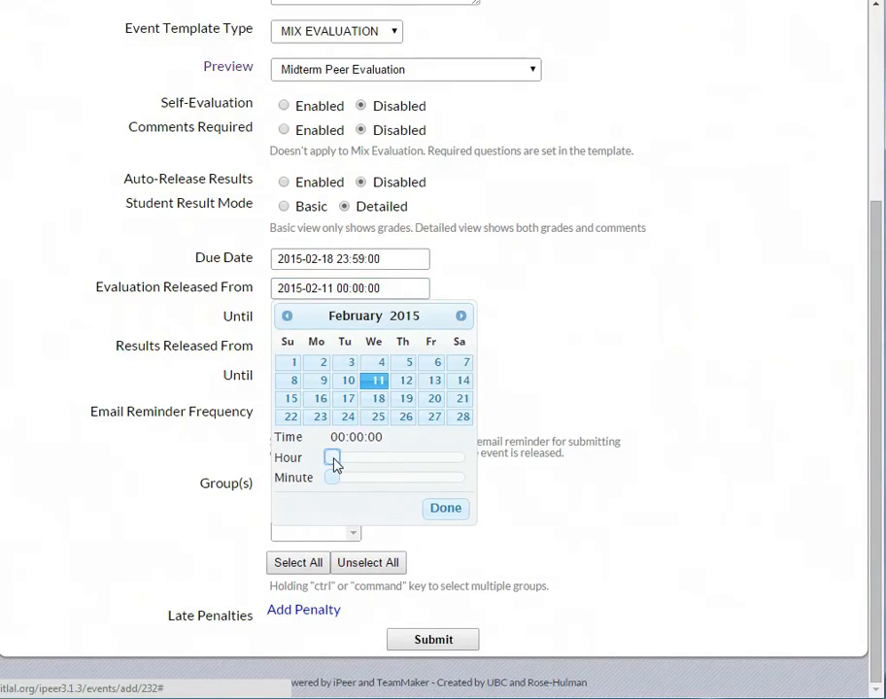
drag(336, 466, 339, 470)
click(338, 480)
click(465, 515)
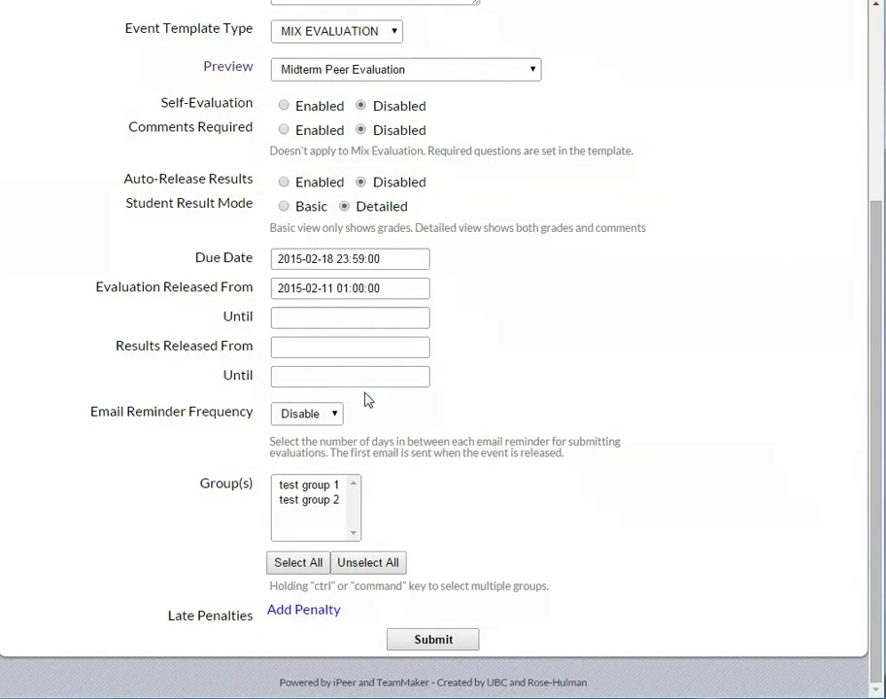
- Set the end of the evaluation release period to 2015-02-25 at 01:00
click(338, 318)
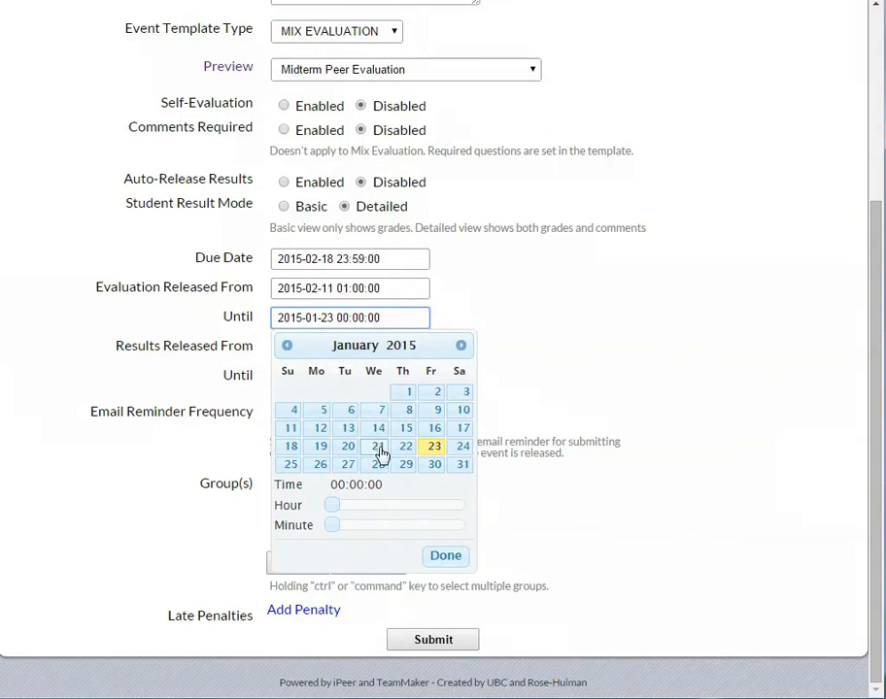
click(460, 344)
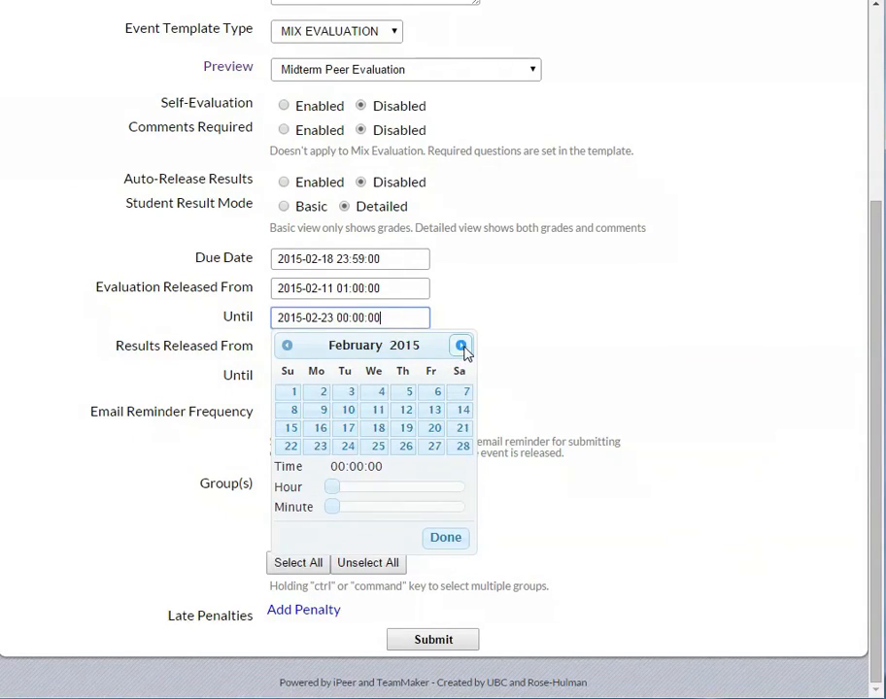
click(379, 451)
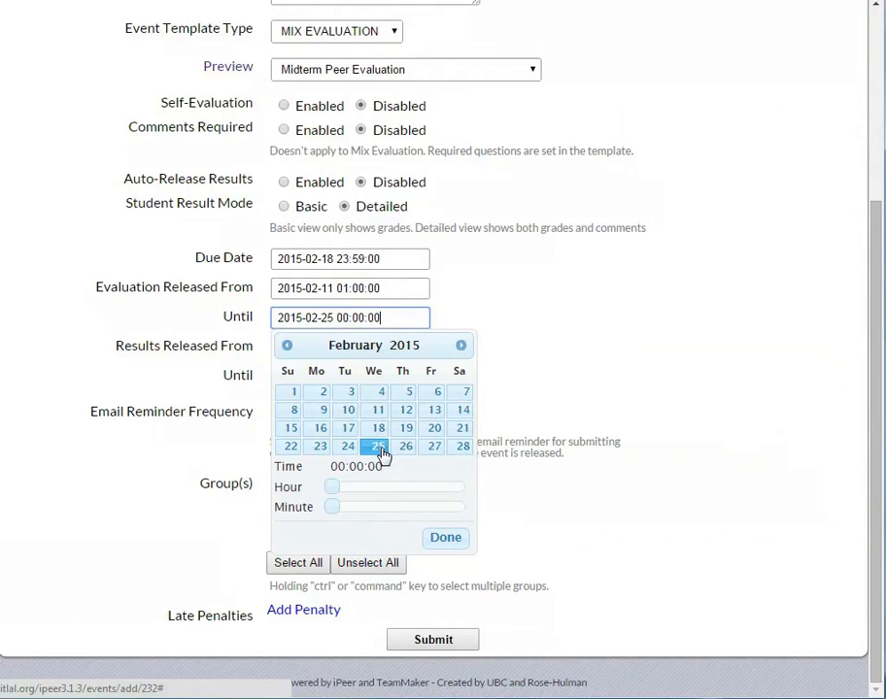
click(338, 487)
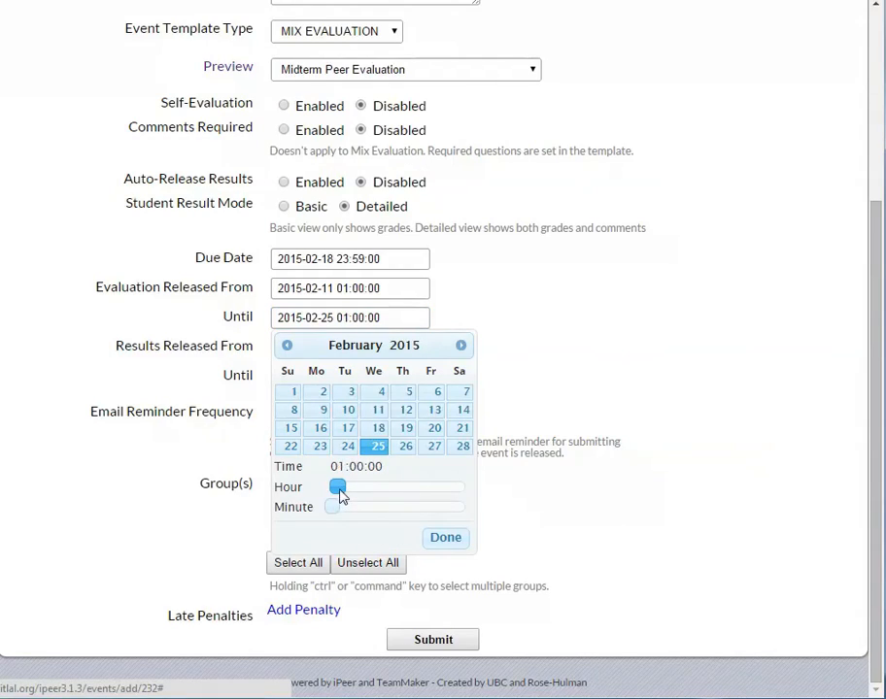
click(443, 540)
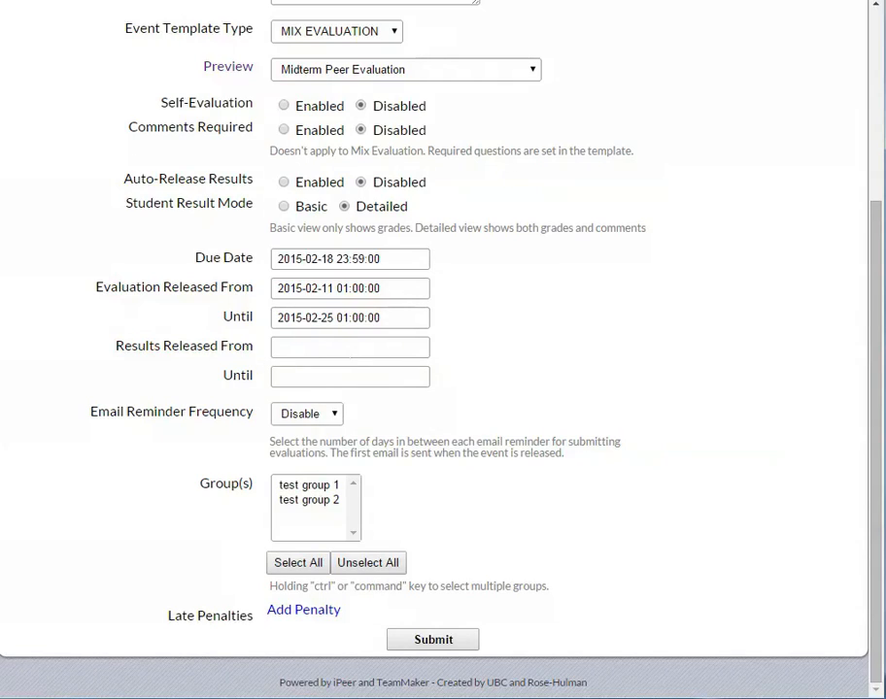
- Set the start of the results release period to 2015-02-27 at 00:00
click(340, 348)
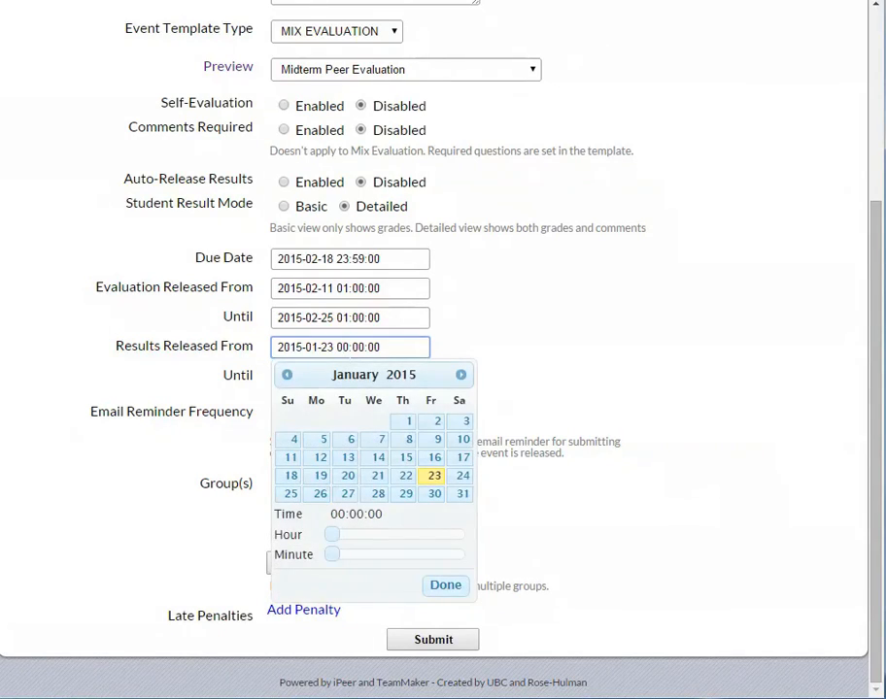
click(460, 375)
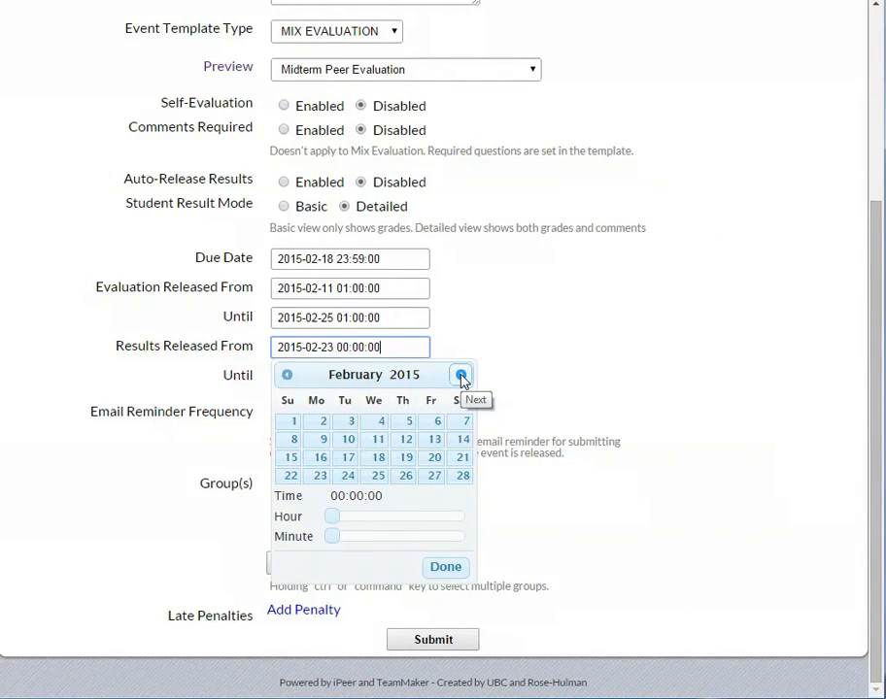
click(434, 477)
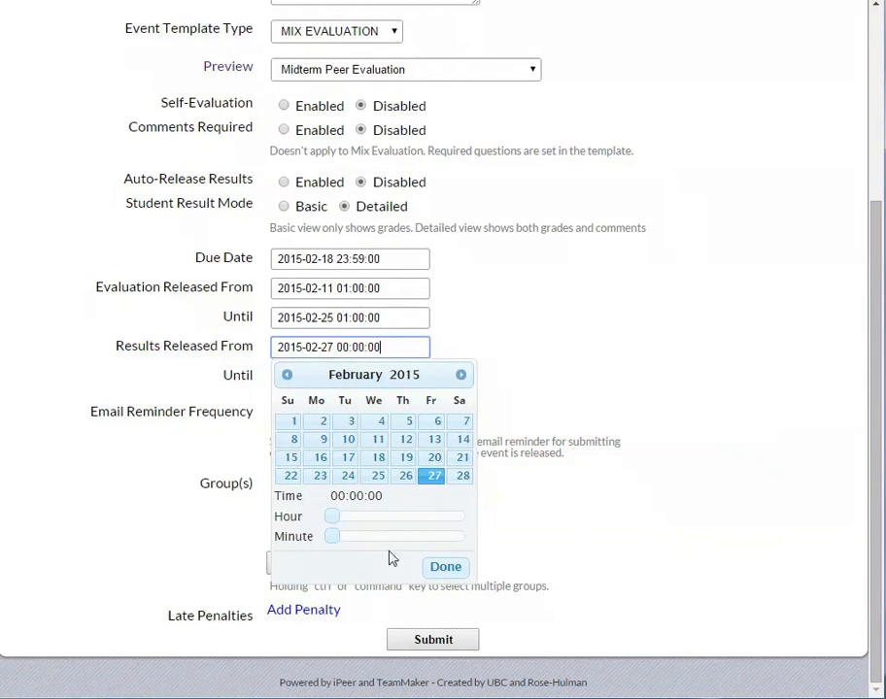
click(444, 573)
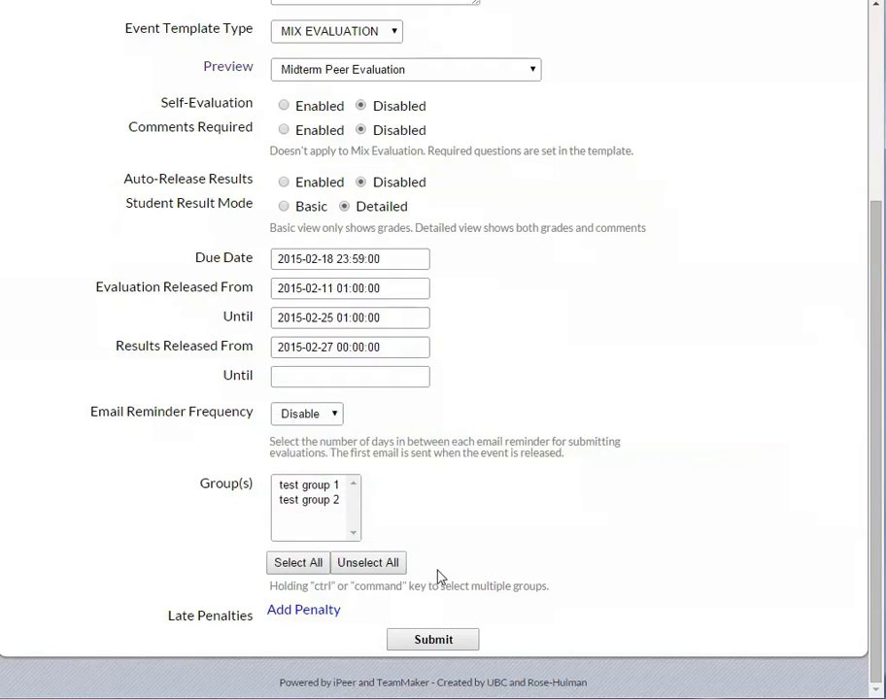
- Set the end of the results release period to 2015-03-06 at 00:00
click(386, 379)
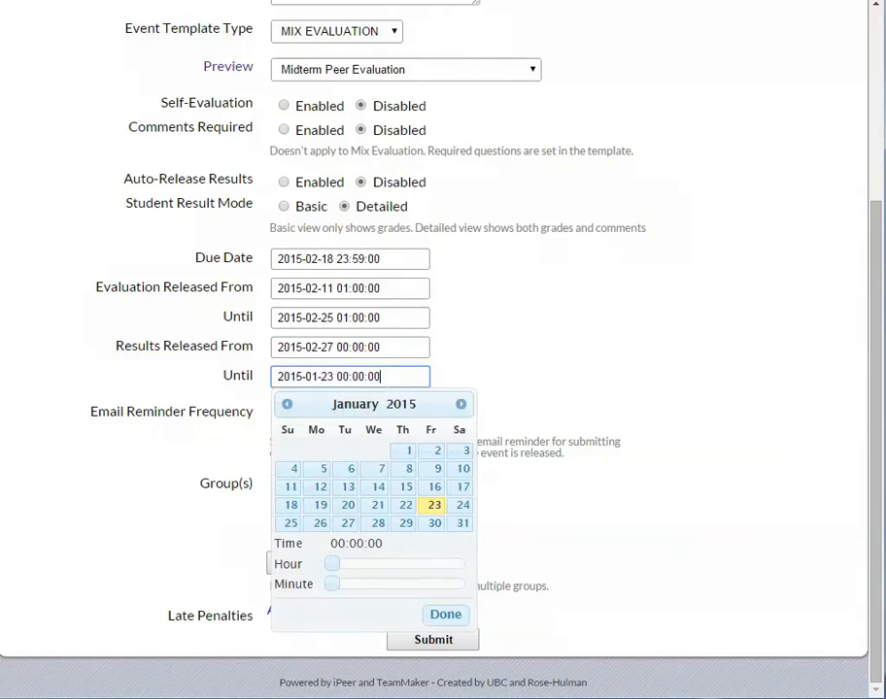
click(460, 404)
click(461, 404)
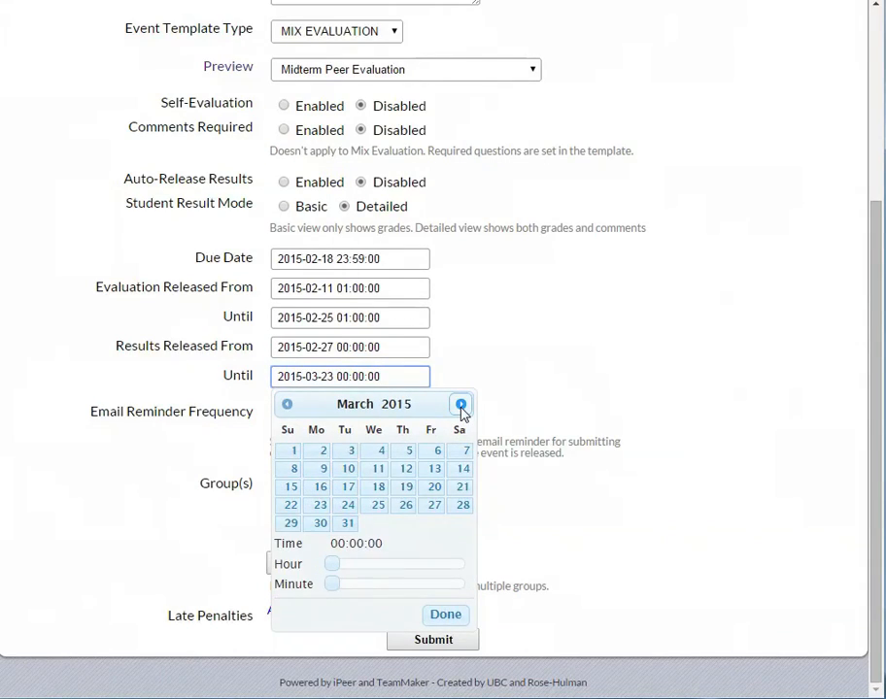
click(437, 452)
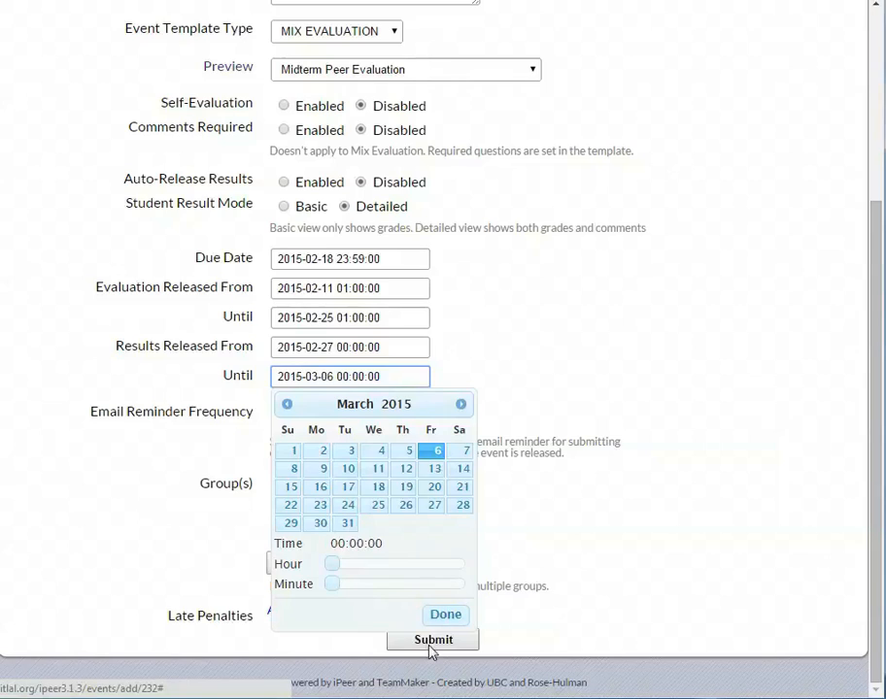
click(446, 618)
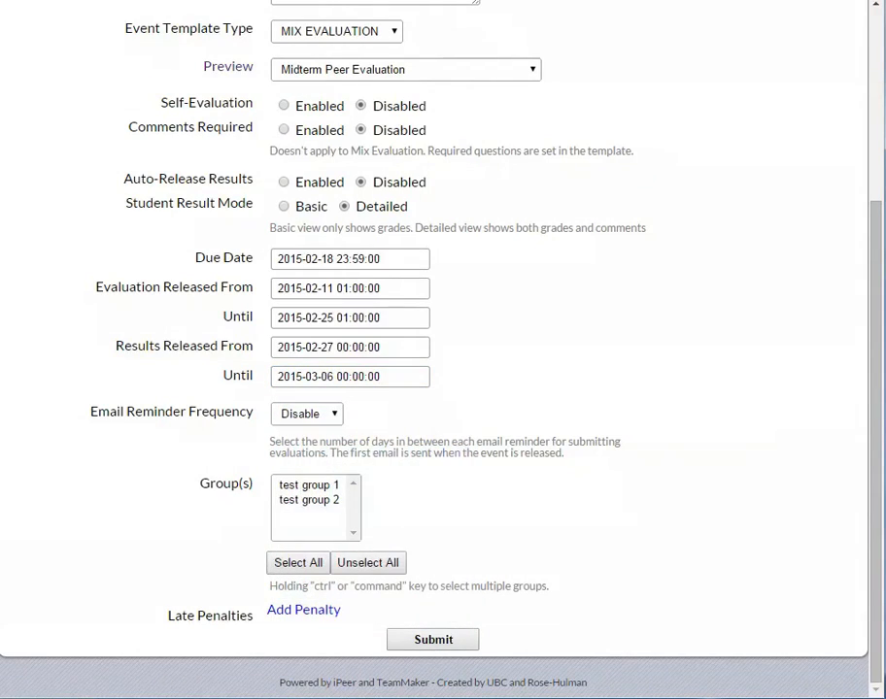
- Set the email reminder frequency for submitting evaluations to 3 Days
click(331, 417)
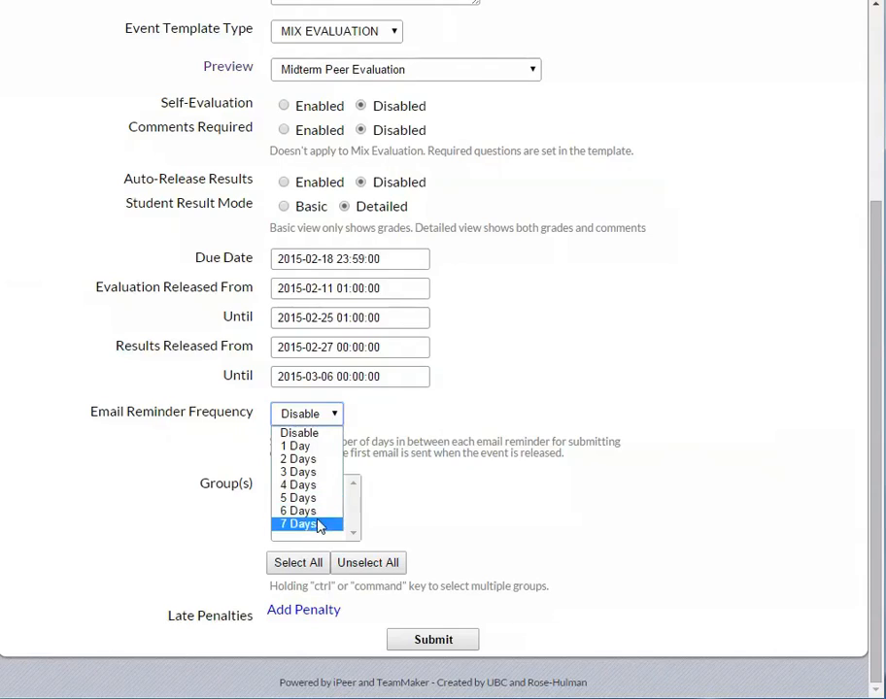
click(446, 514)
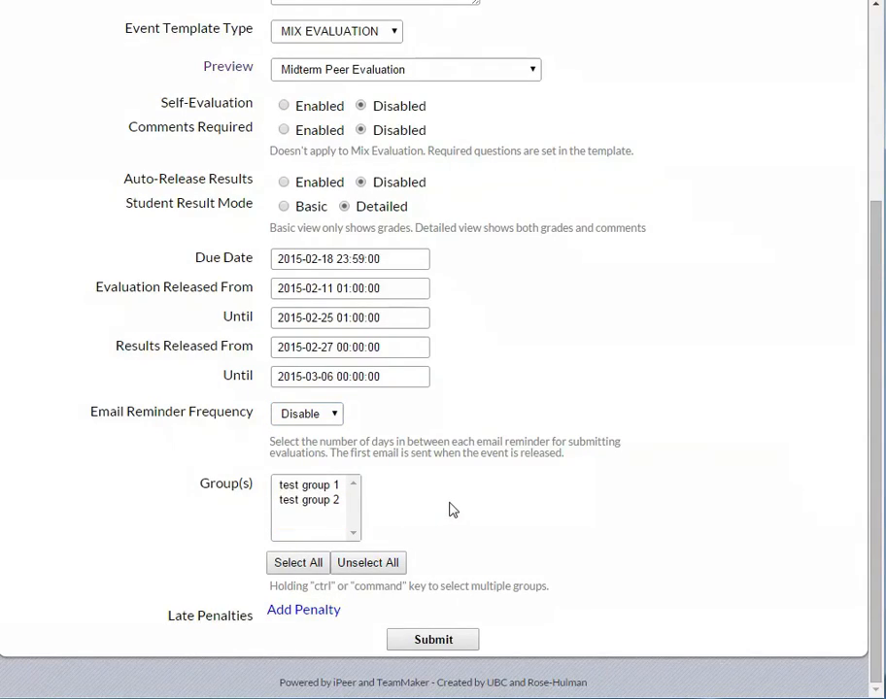
click(307, 414)
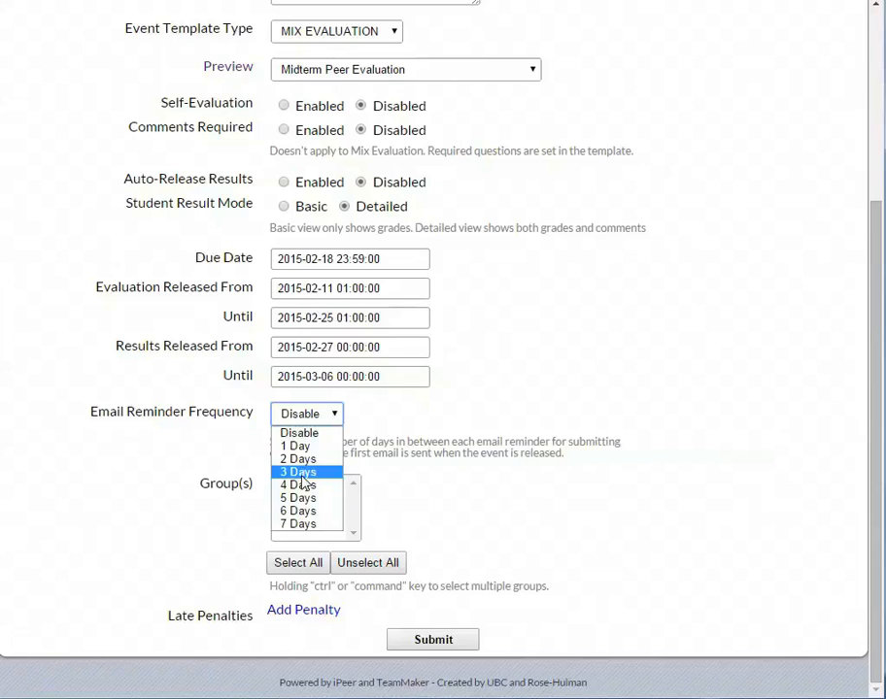
click(301, 472)
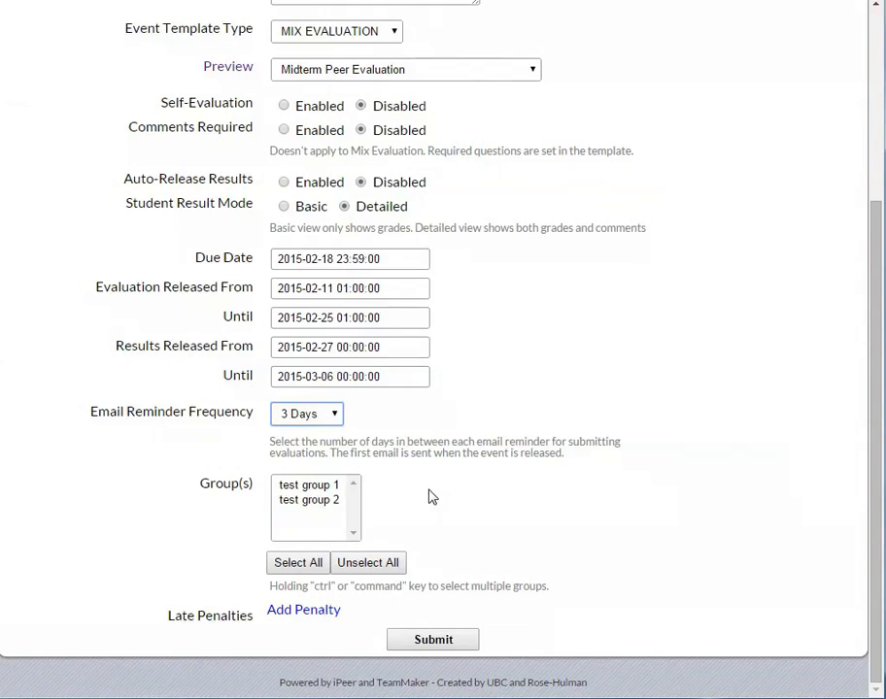
- Assign both test group 1 and test group 2 to the evaluation event
click(317, 487)
click(311, 501)
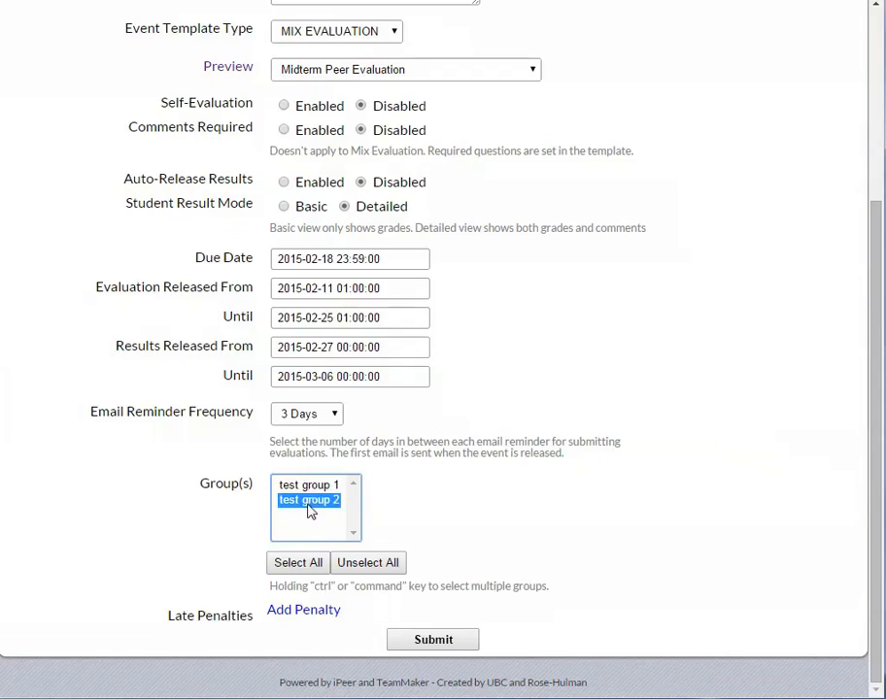
ctrl+click(313, 488)
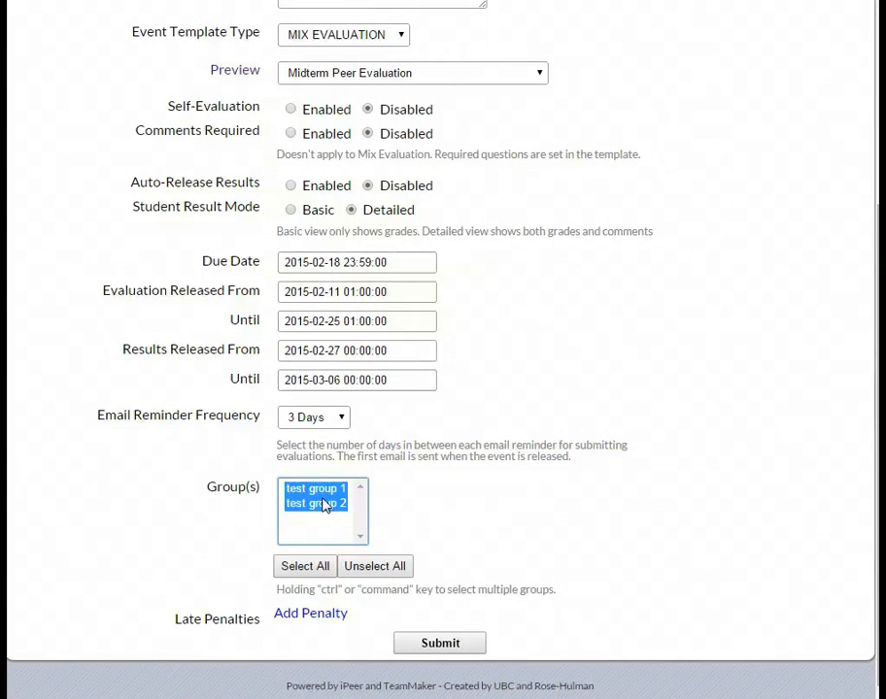
- Add a late penalty that deducts 10% for submissions 2 days late
click(311, 614)
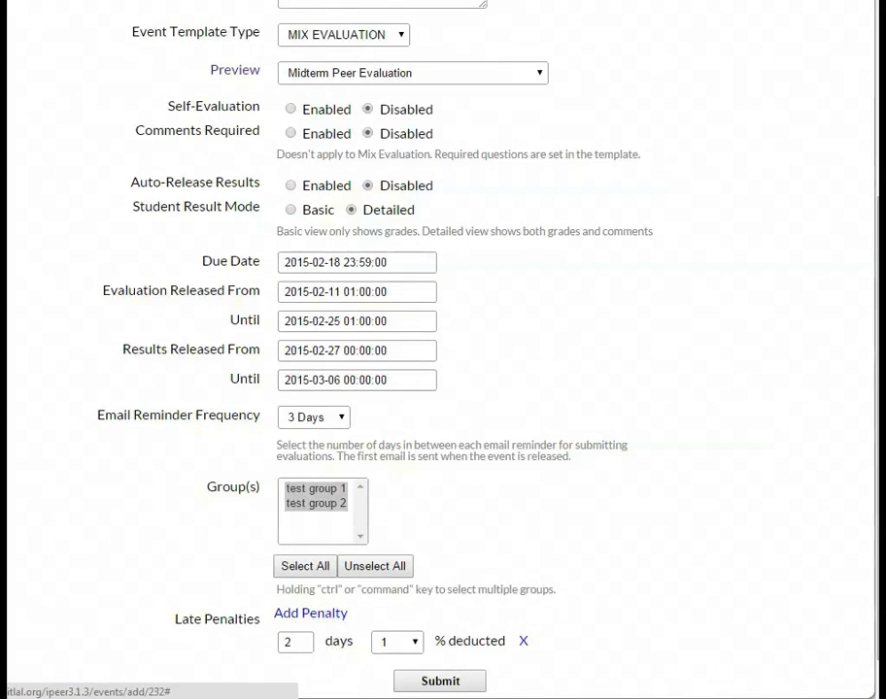
scroll(406, 648, down, 1)
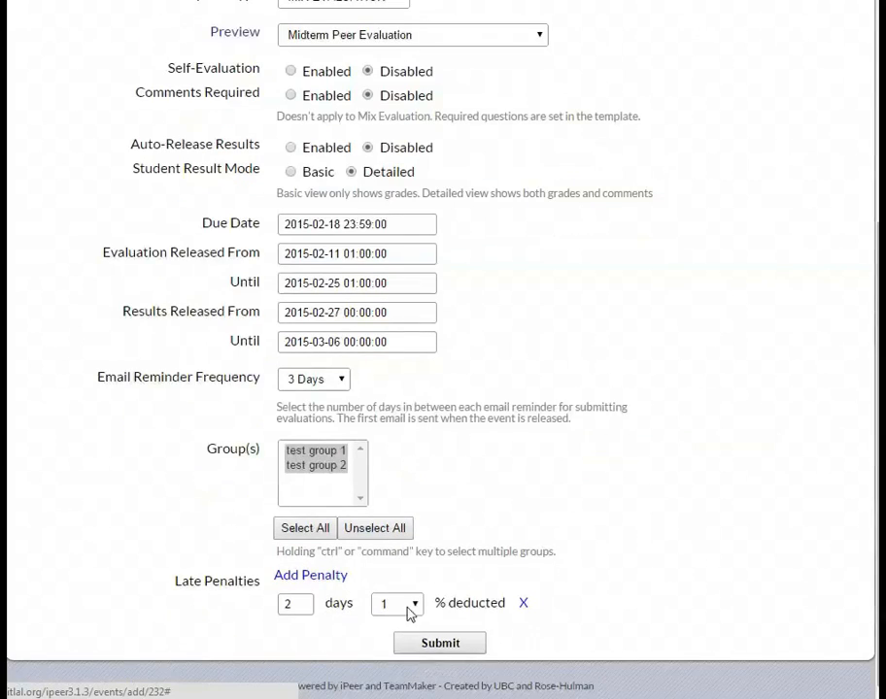
click(409, 608)
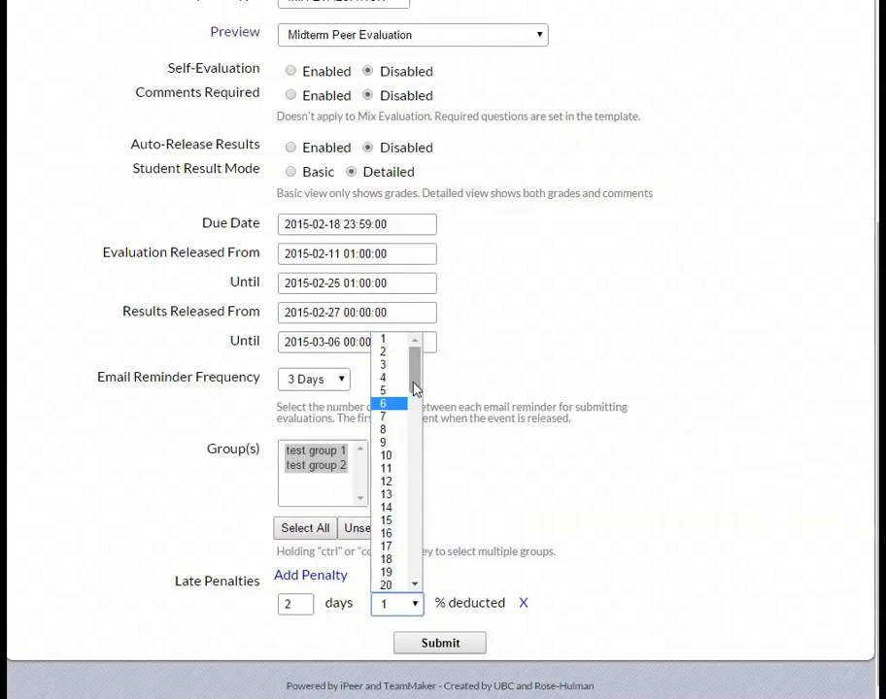
mouse_move(412, 386)
mouse_down()
mouse_move(414, 586)
mouse_move(450, 580)
mouse_move(419, 576)
mouse_move(415, 390)
mouse_up()
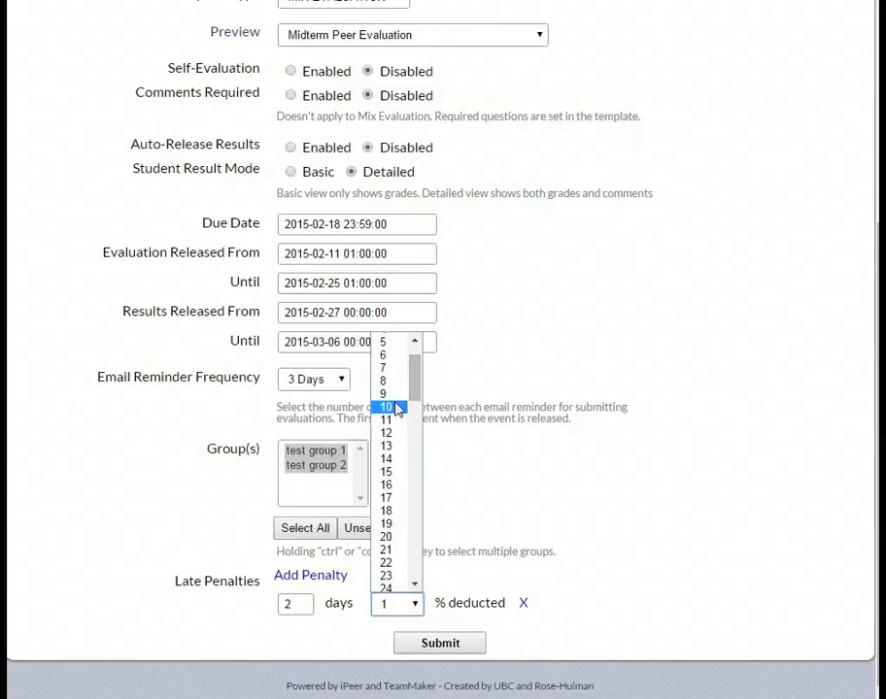
click(389, 407)
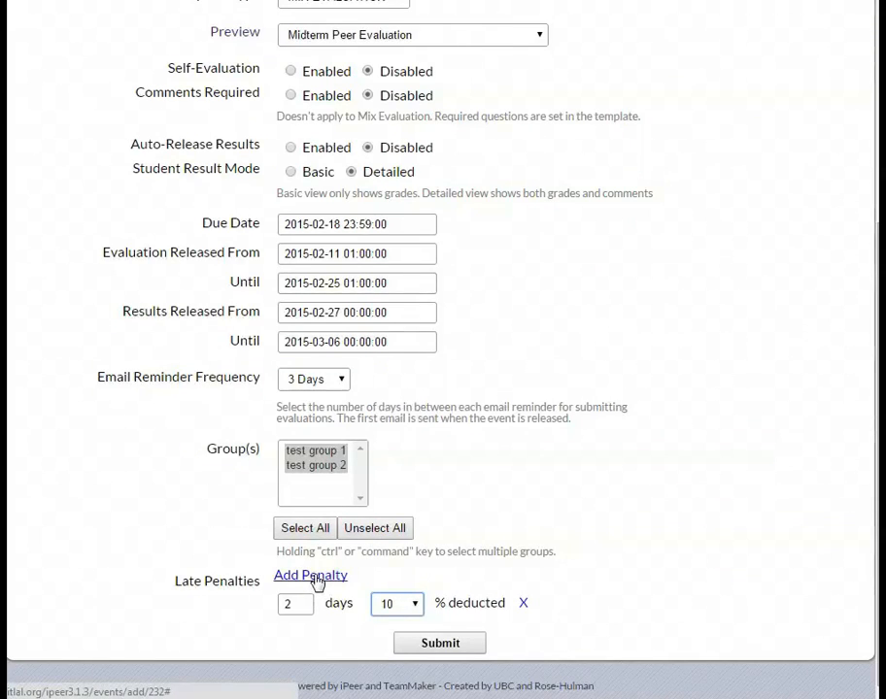
- Add a second late penalty that deducts 40% for submissions 3 days late
click(316, 577)
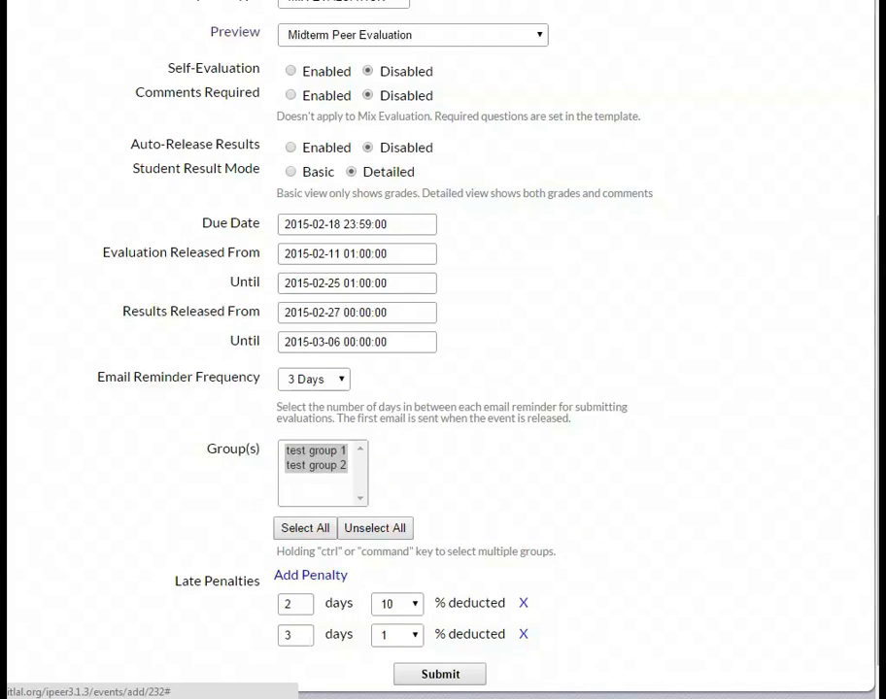
click(399, 639)
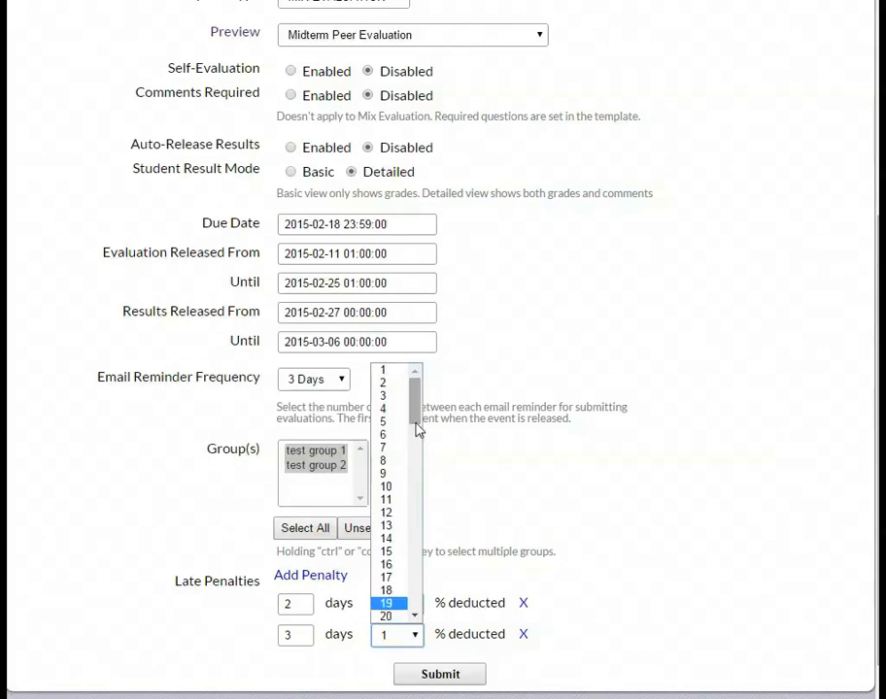
drag(416, 429, 415, 478)
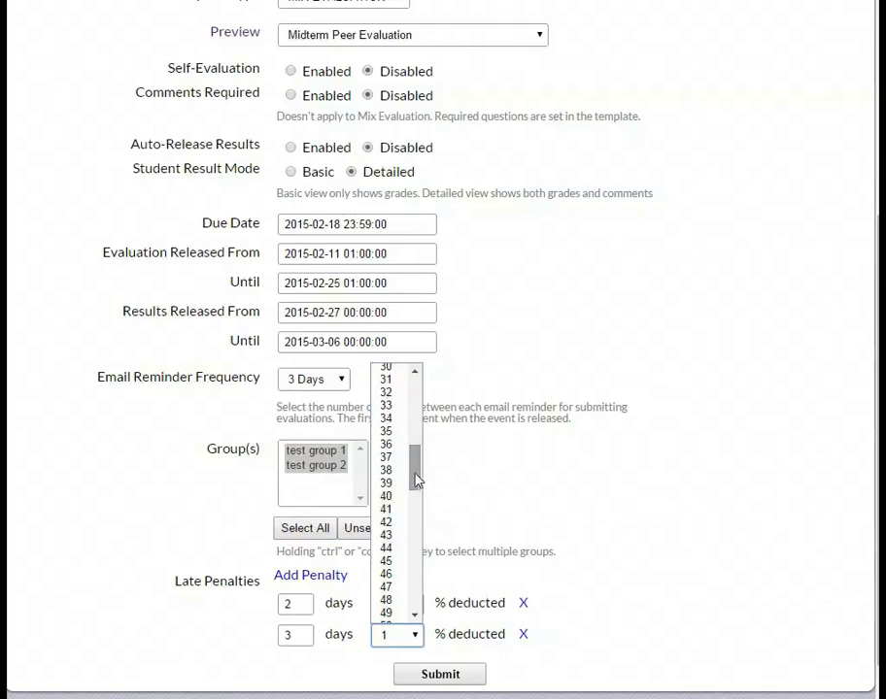
click(393, 496)
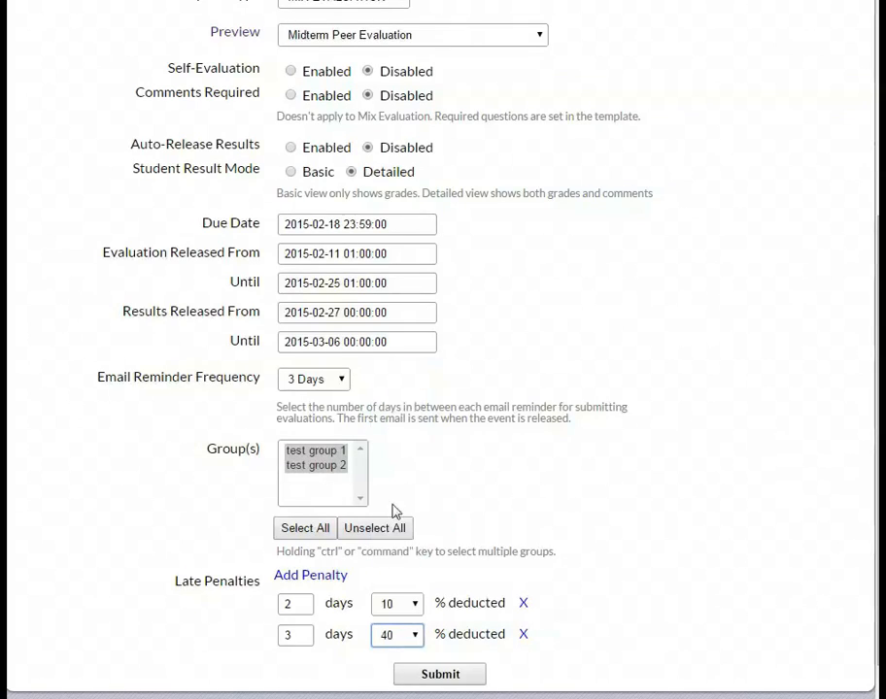
- Submit the new event and open the mid-term evaluation's details from the event list to review its settings
click(431, 680)
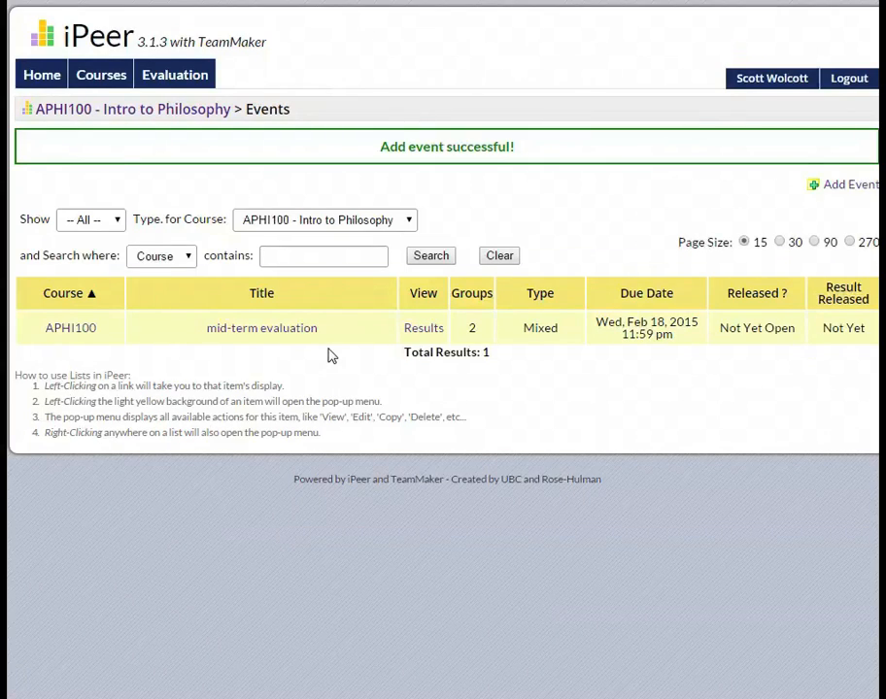
click(292, 335)
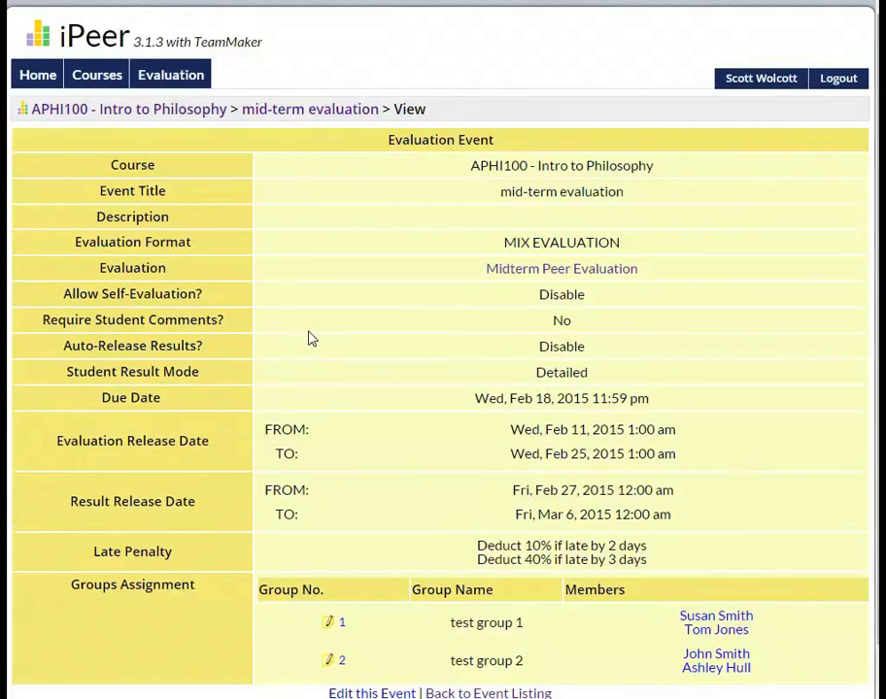
scroll(308, 340, down, 1)
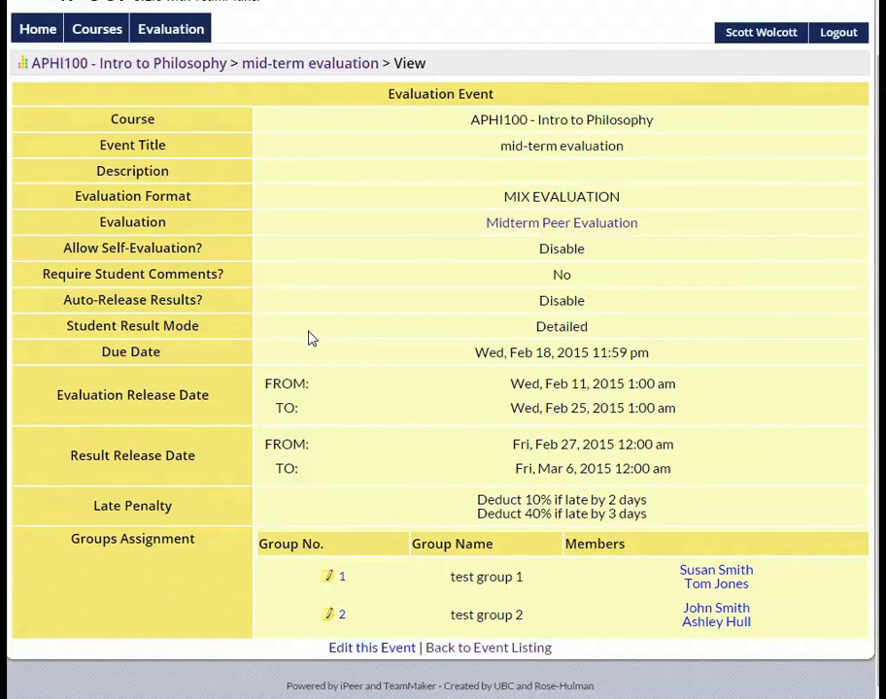
- Check the actions available for the mid-term evaluation in the event list, and return to the APHI100 course page
click(18, 14)
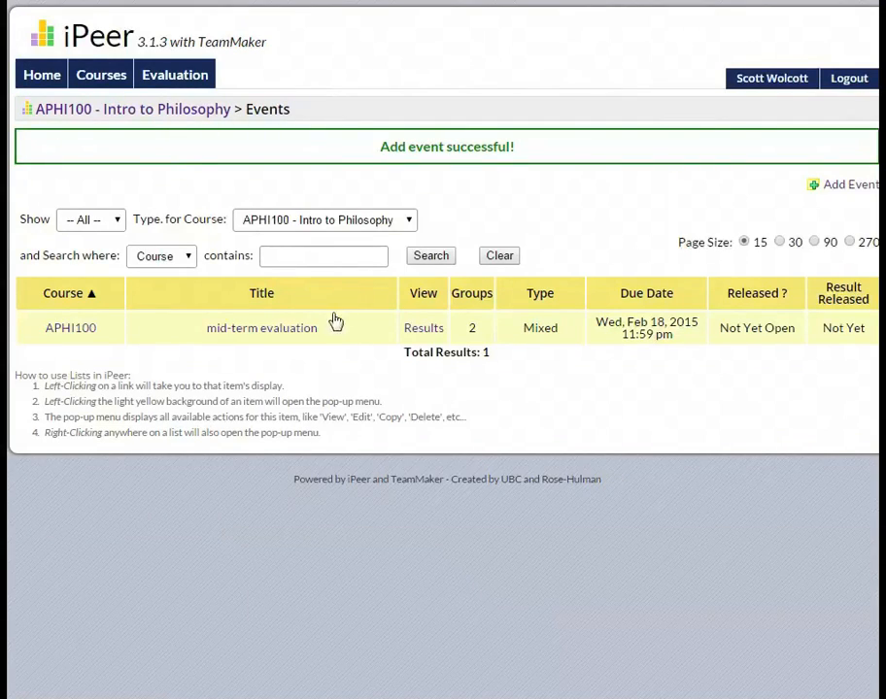
click(355, 334)
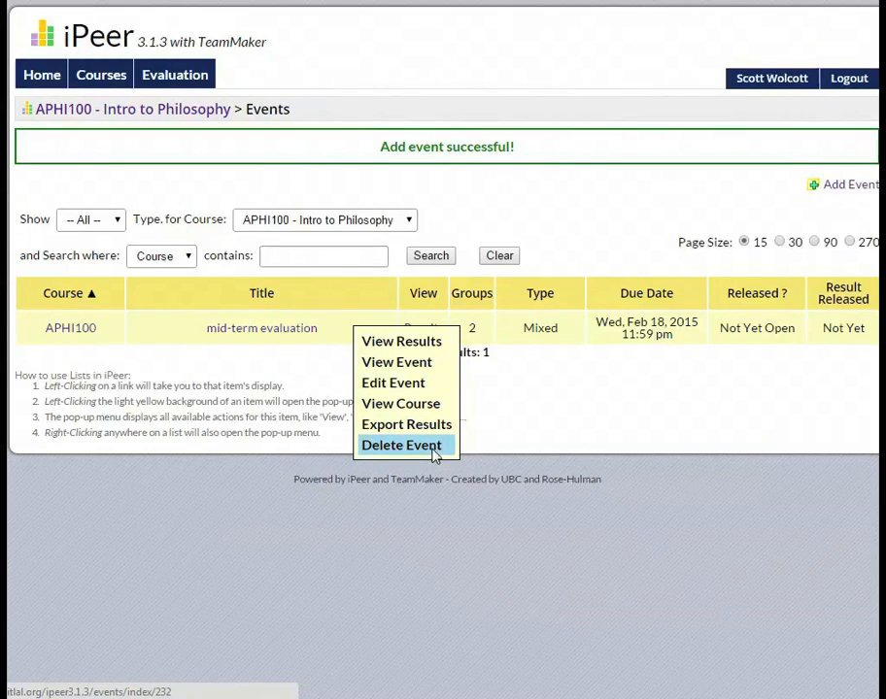
click(513, 402)
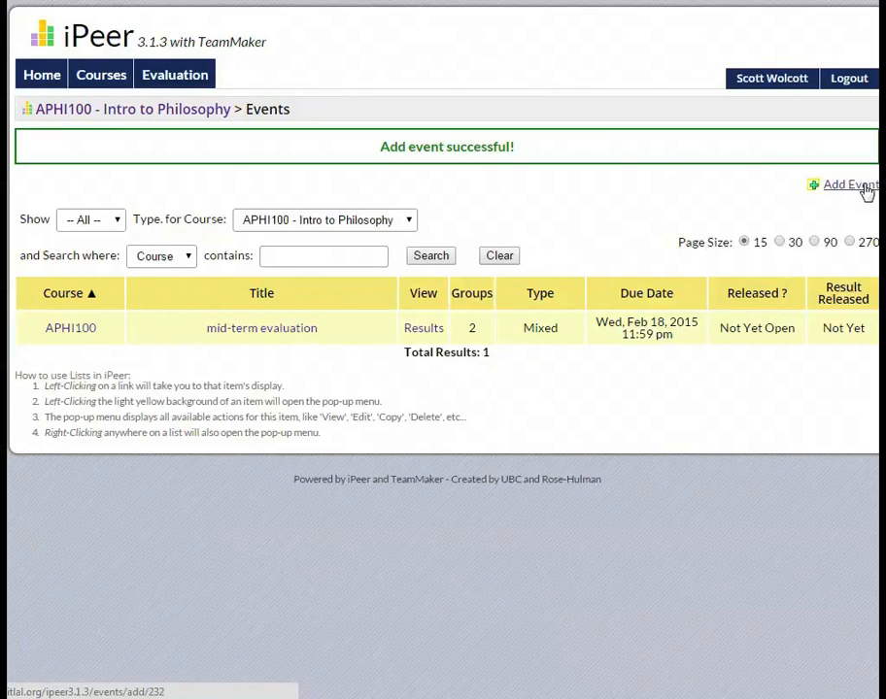
click(184, 114)
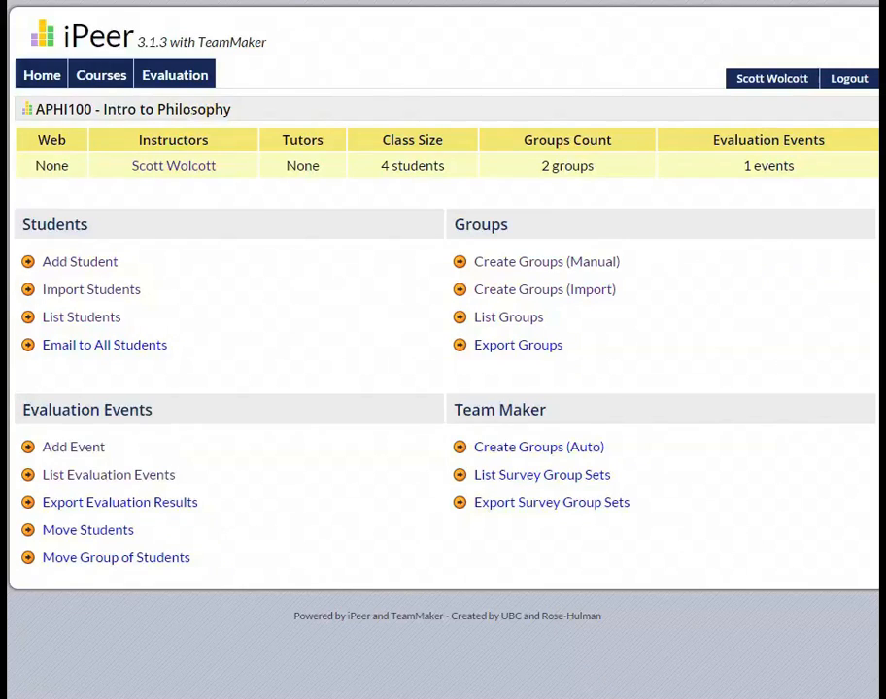
- Open the simple evaluation 109 Final Team Member Performance from the evaluation tools and examine its preview
click(175, 80)
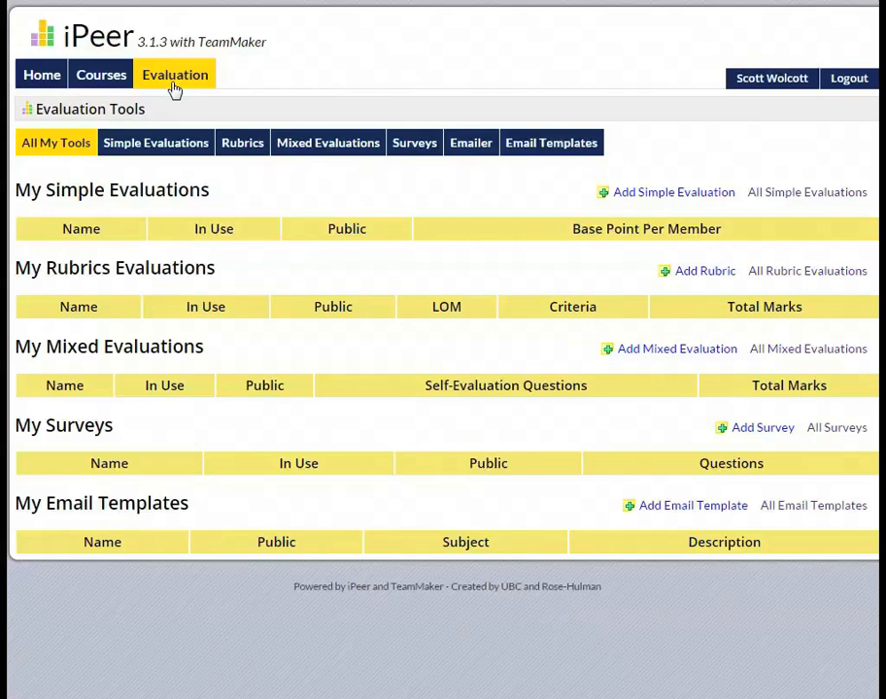
click(181, 142)
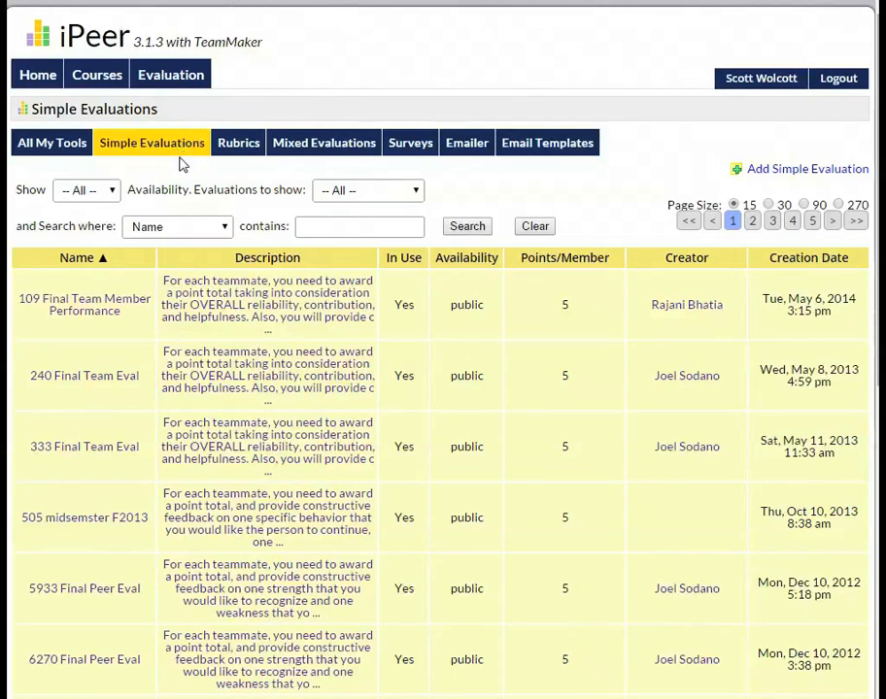
click(97, 313)
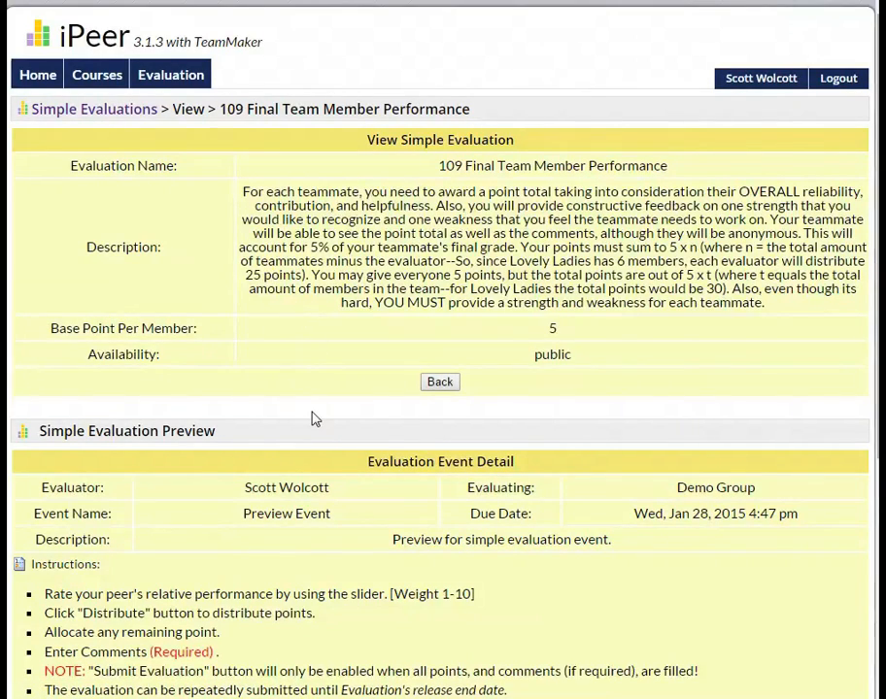
scroll(312, 417, down, 5)
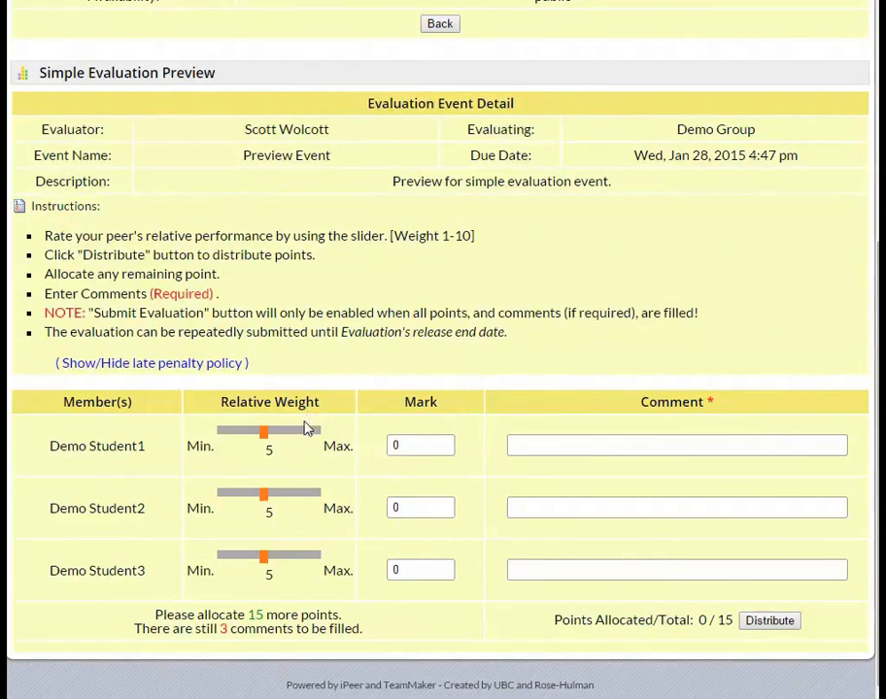
- Try the preview by setting the three demo students' relative weights to 9, 3 and 8 and distributing the points, and return to the simple evaluations
drag(271, 447, 302, 448)
drag(270, 505, 251, 509)
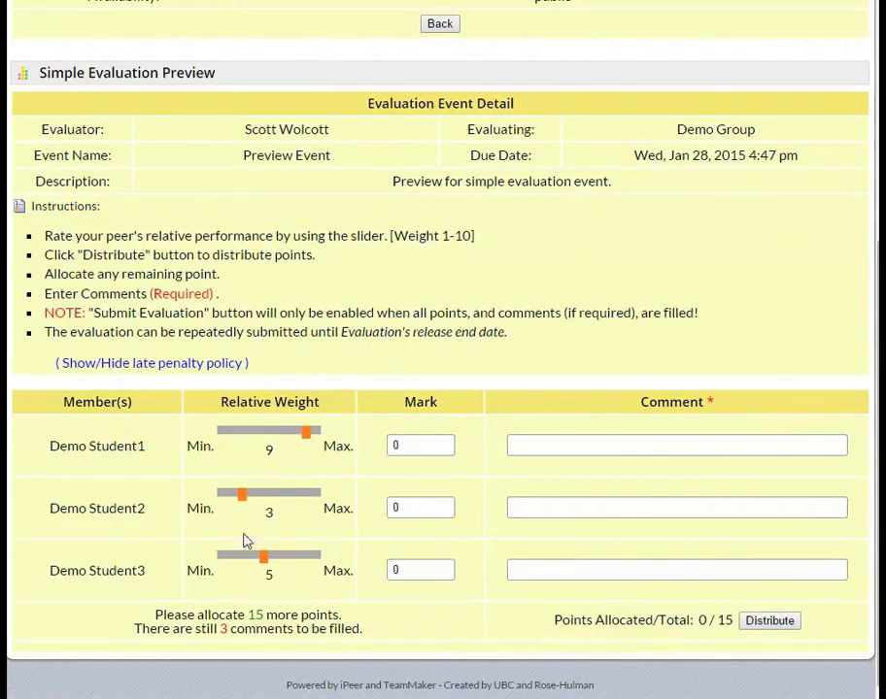
drag(273, 570, 298, 573)
click(785, 625)
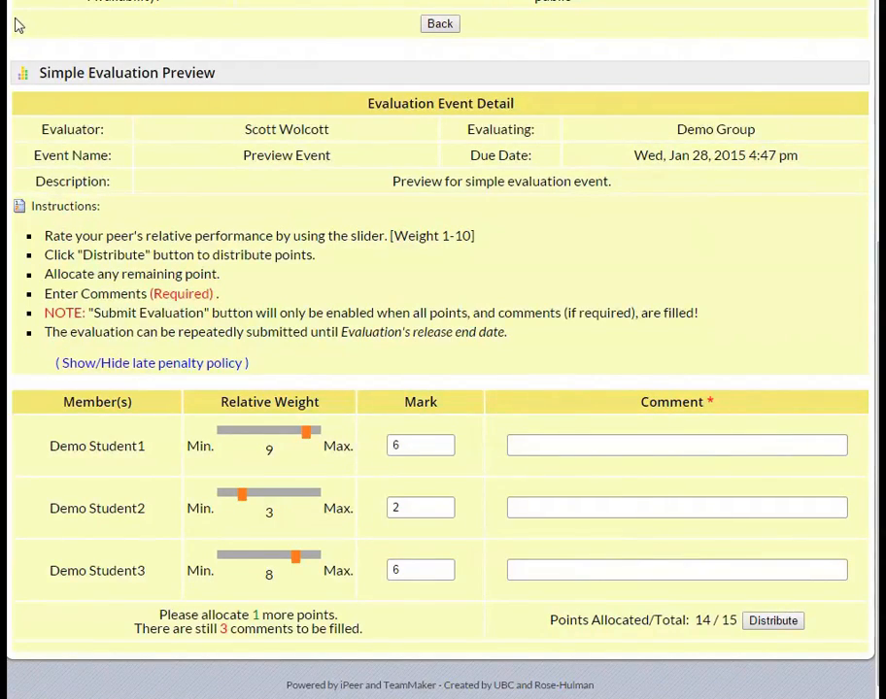
key(alt+Left)
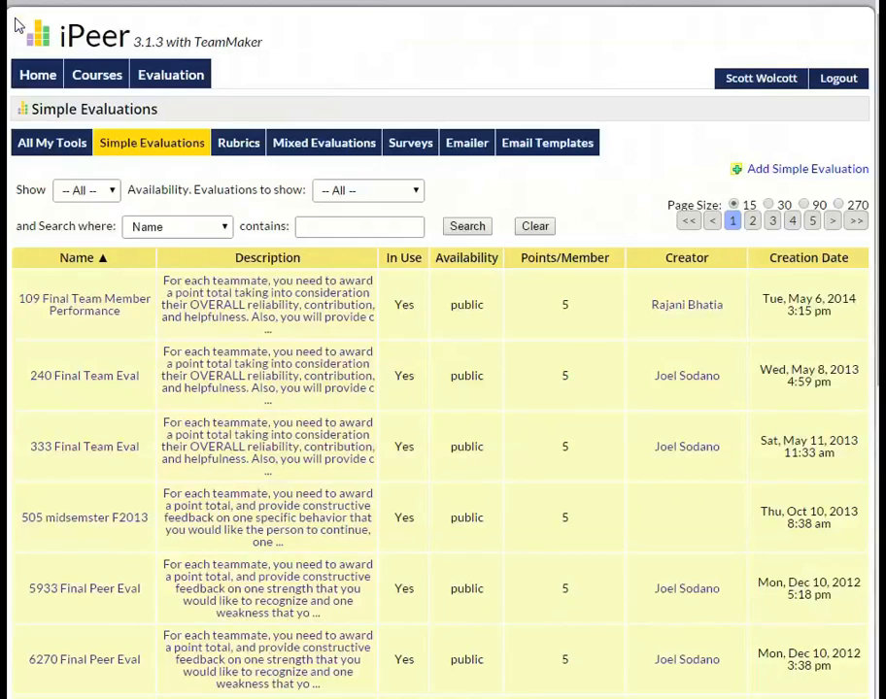
- Examine the settings and preview of the rubric Copy of Final Peer Assessment Mgt 430, and return to the rubrics list
click(231, 143)
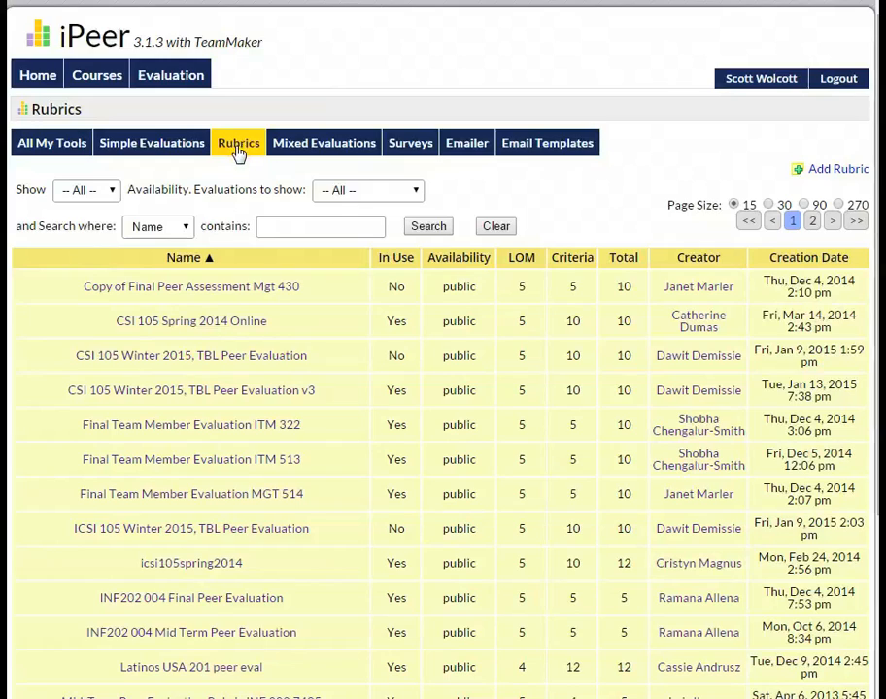
click(218, 297)
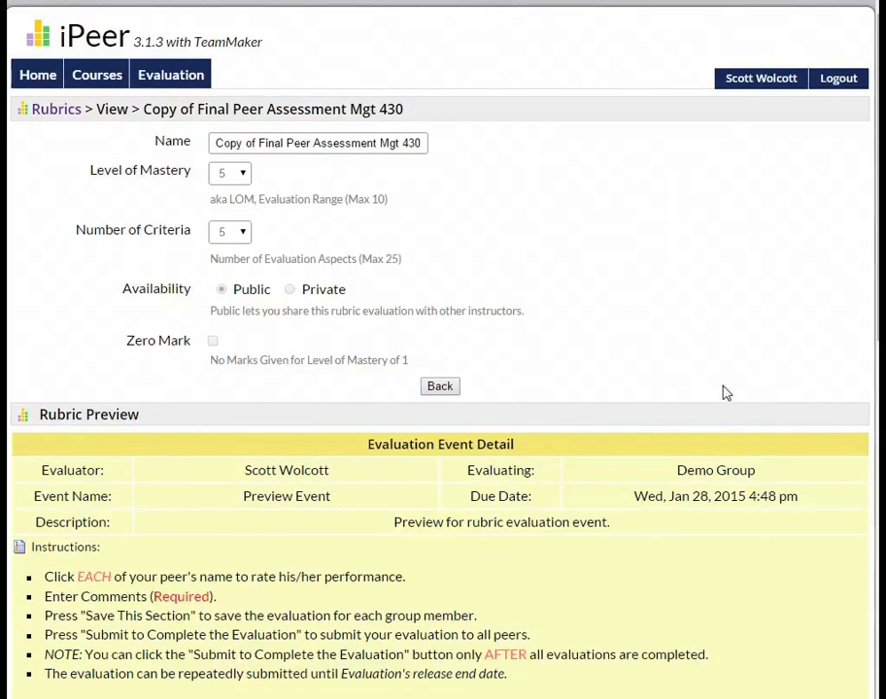
scroll(595, 406, down, 2)
scroll(596, 406, down, 4)
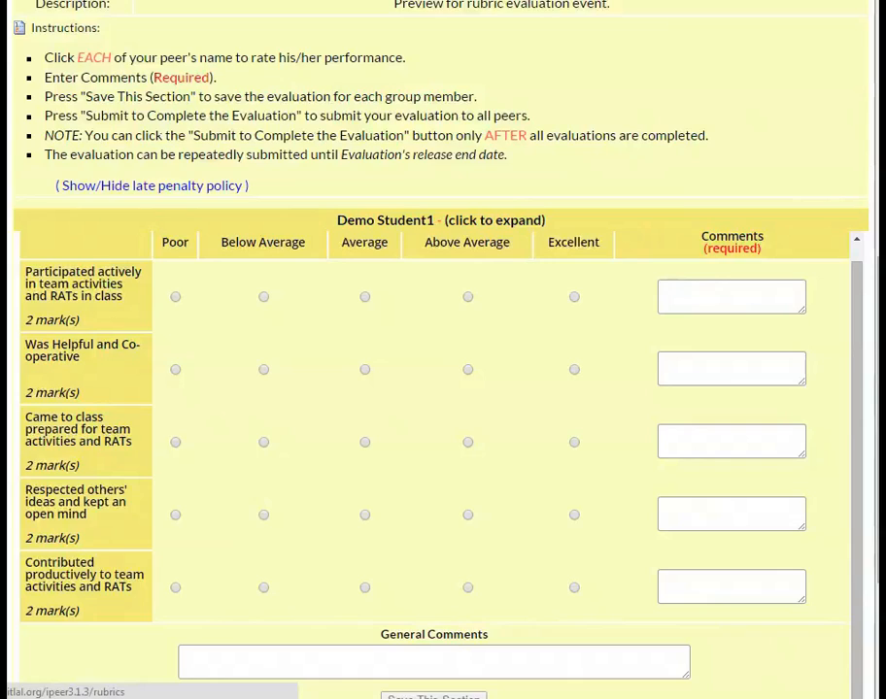
click(19, 10)
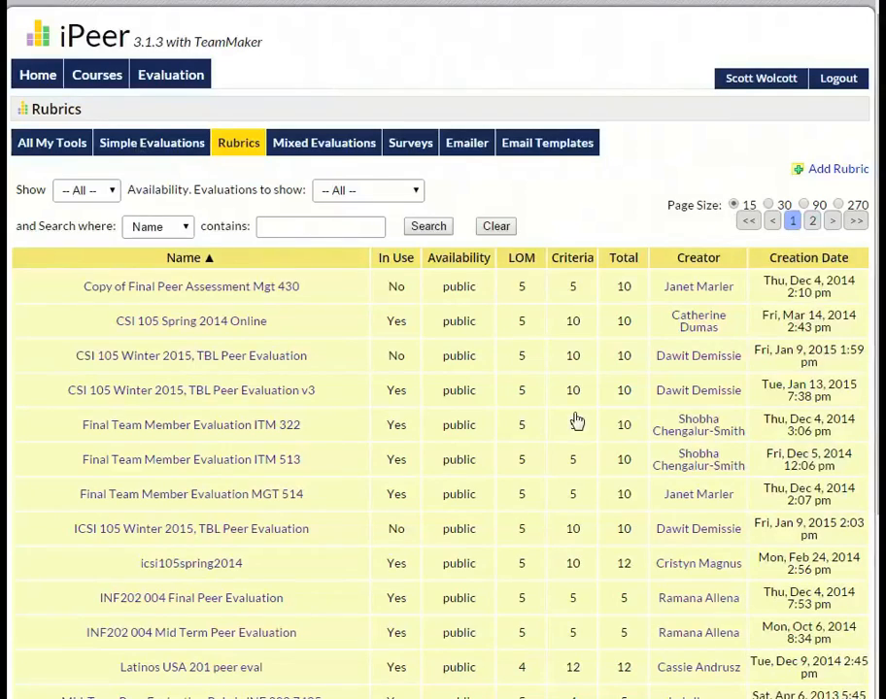
- Examine the peer evaluation questions of the mixed evaluation 10324 Final Project, and return to the mixed evaluations list
click(308, 155)
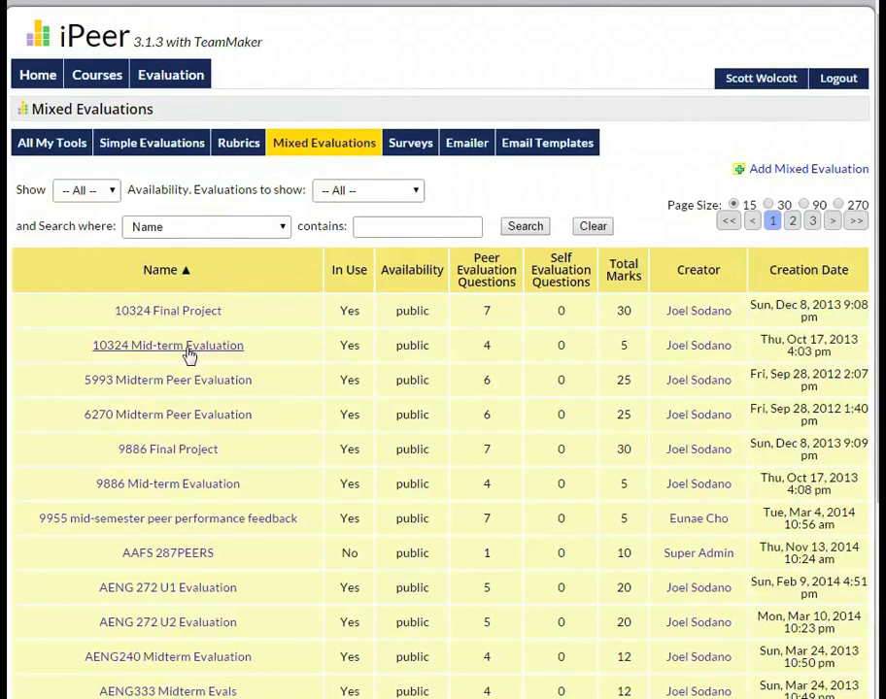
click(180, 312)
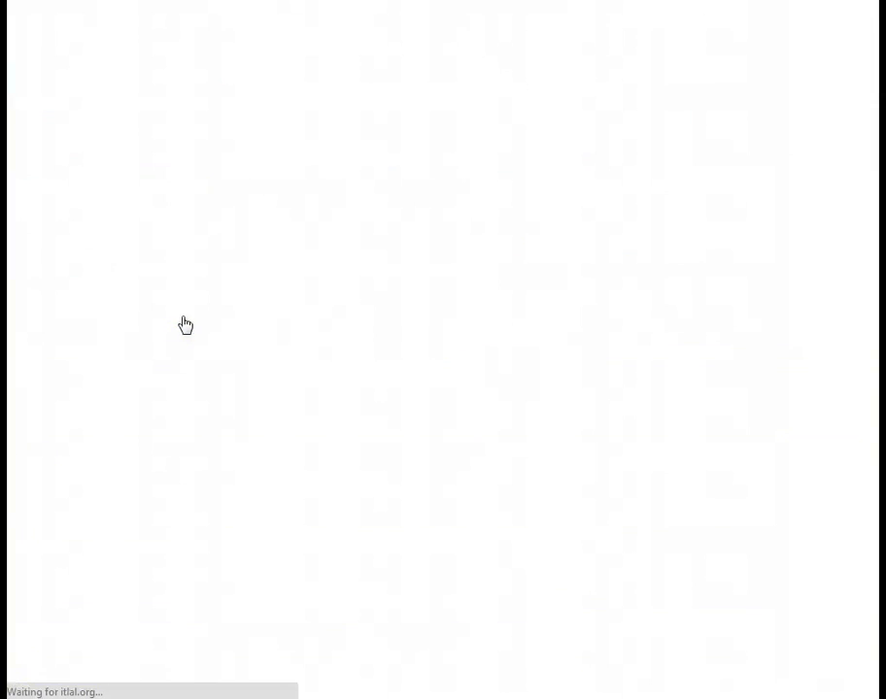
scroll(316, 418, down, 3)
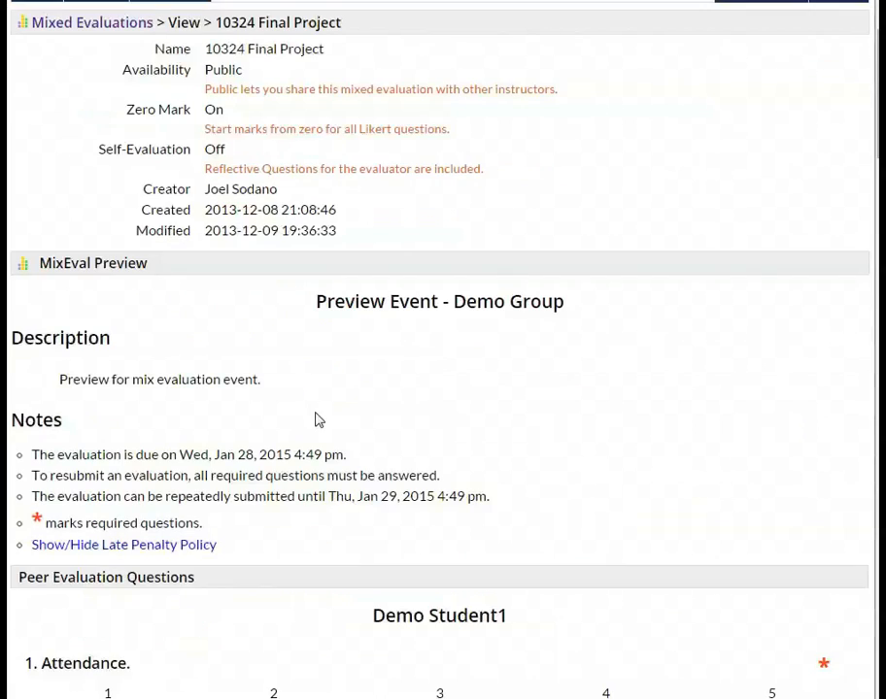
scroll(316, 419, down, 6)
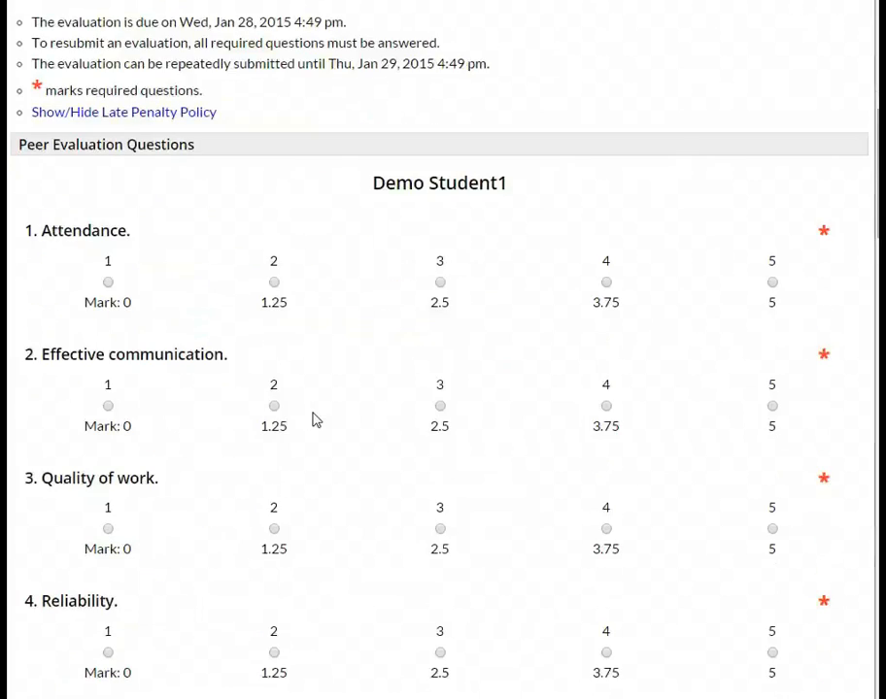
scroll(317, 420, down, 5)
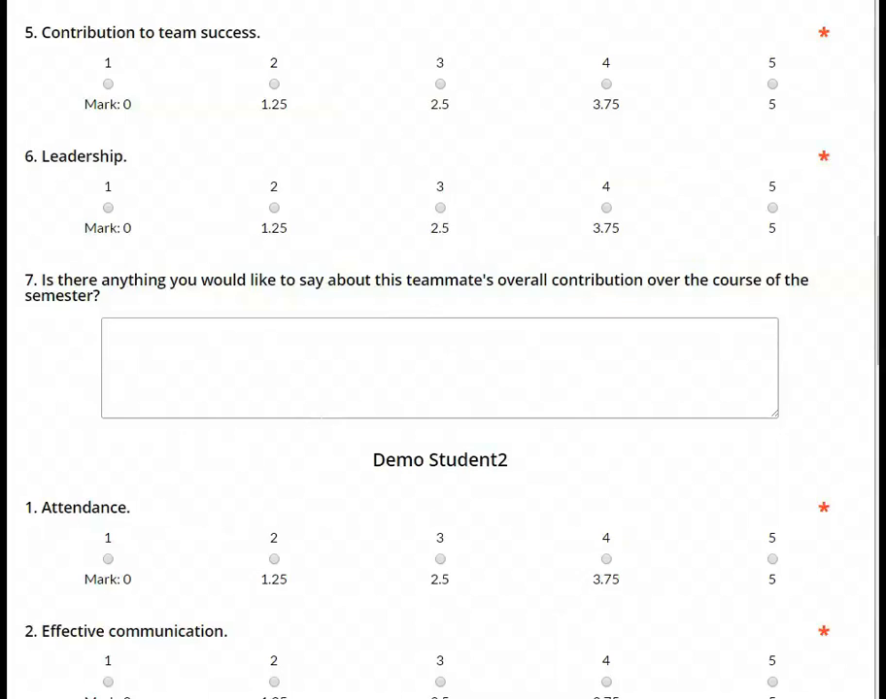
scroll(313, 420, down, 2)
scroll(313, 420, up, 5)
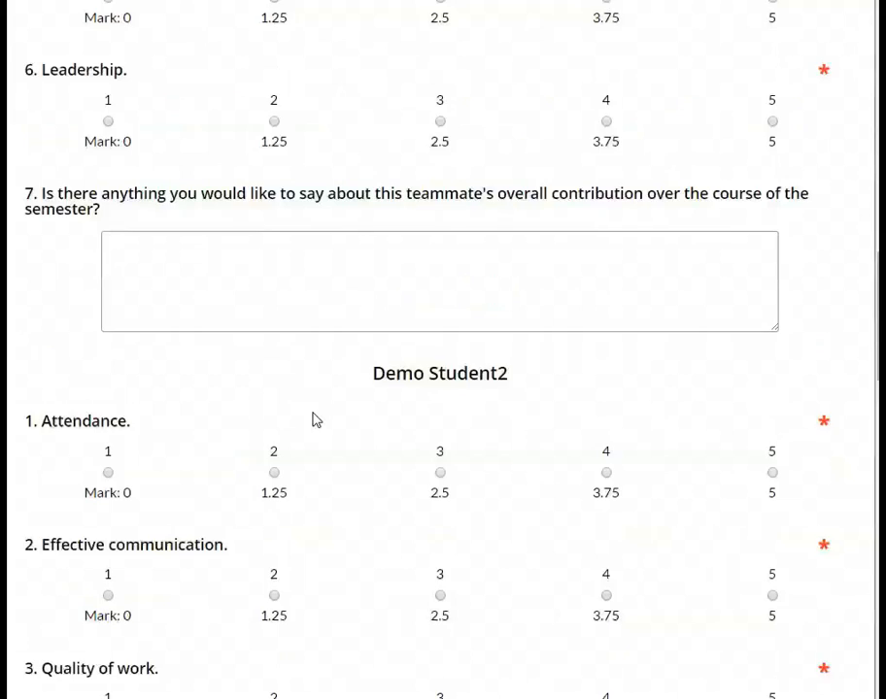
scroll(313, 419, up, 2)
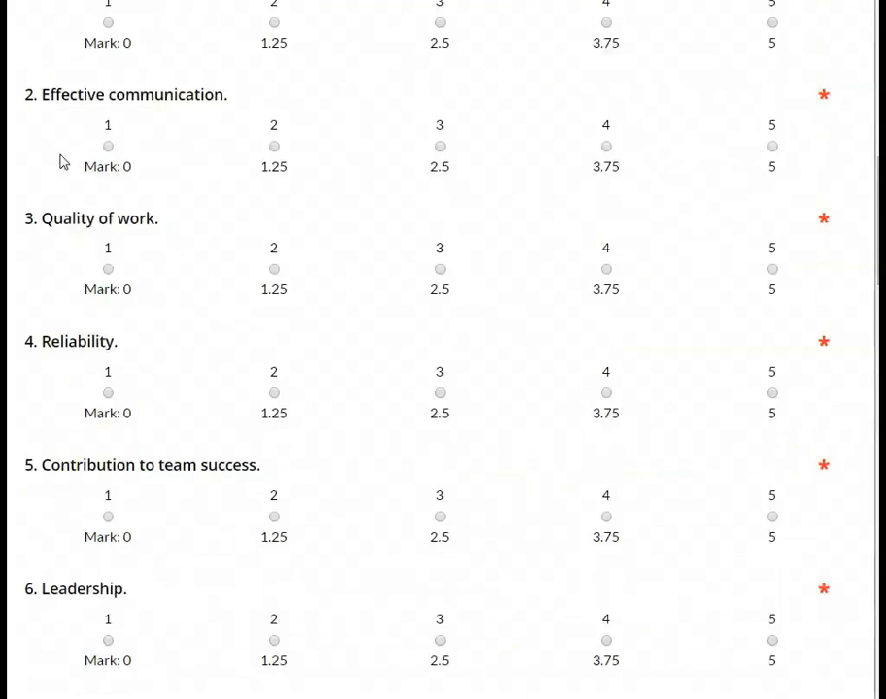
key(alt+Left)
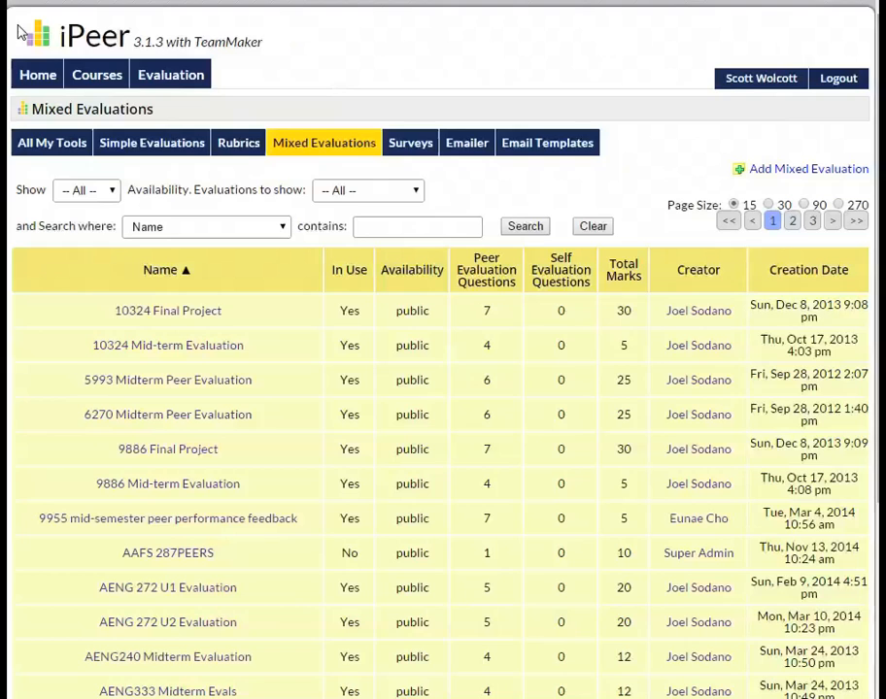
- Open the survey ALCS 201 Final Course Evaluation and examine its questions
click(415, 148)
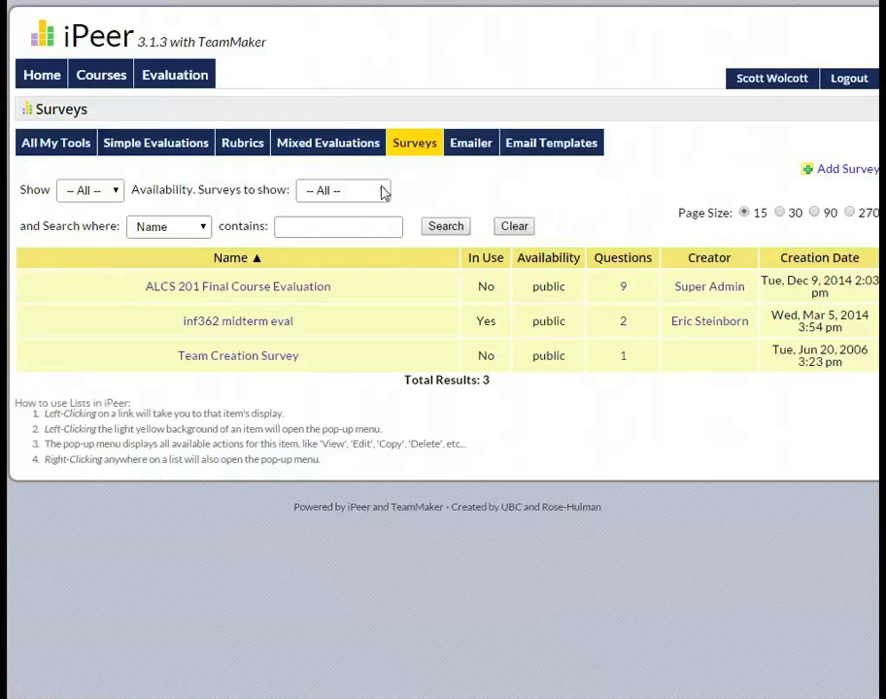
click(280, 297)
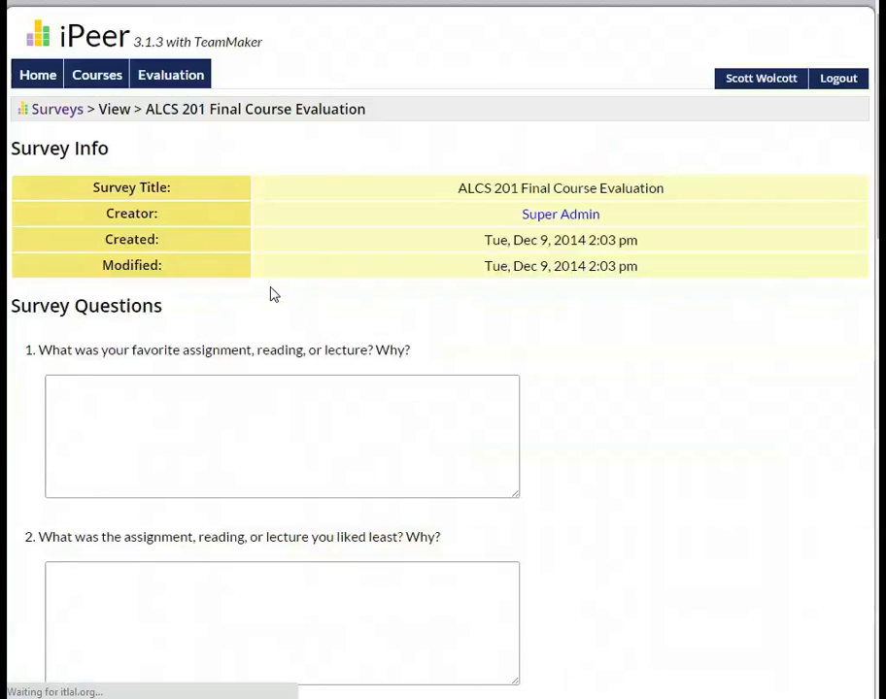
scroll(330, 371, down, 3)
scroll(332, 371, down, 12)
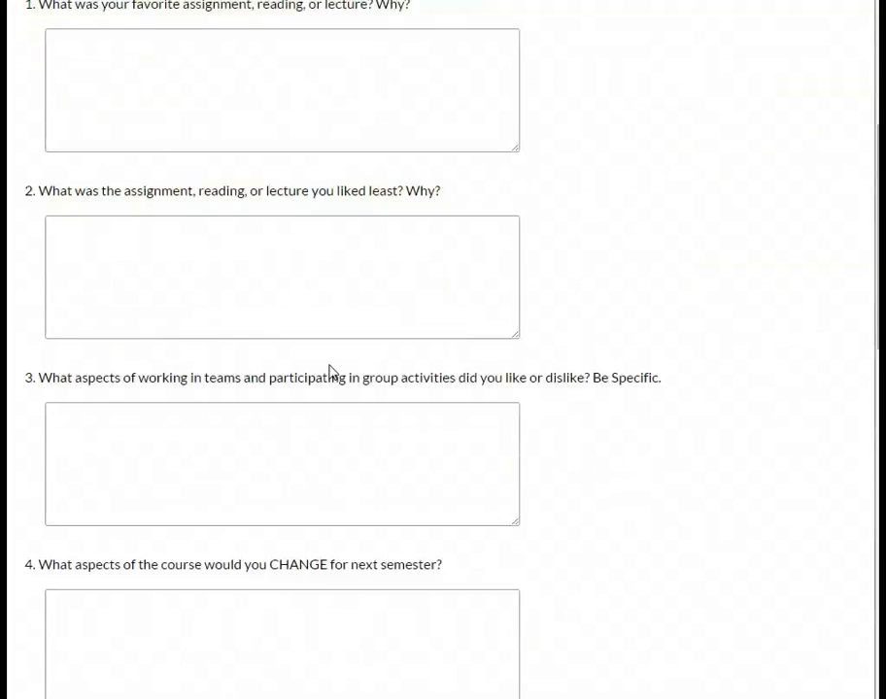
scroll(330, 371, down, 5)
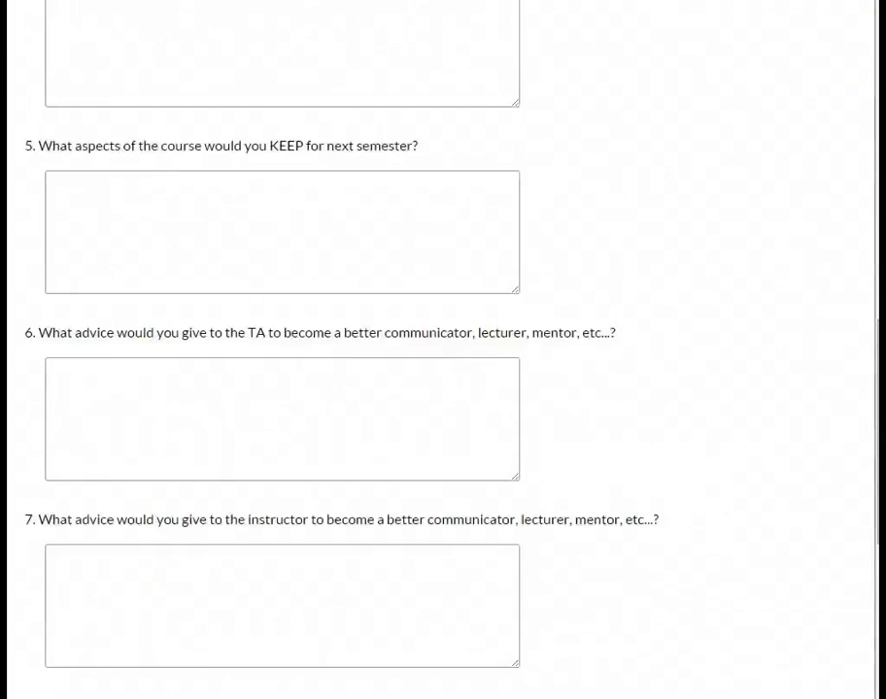
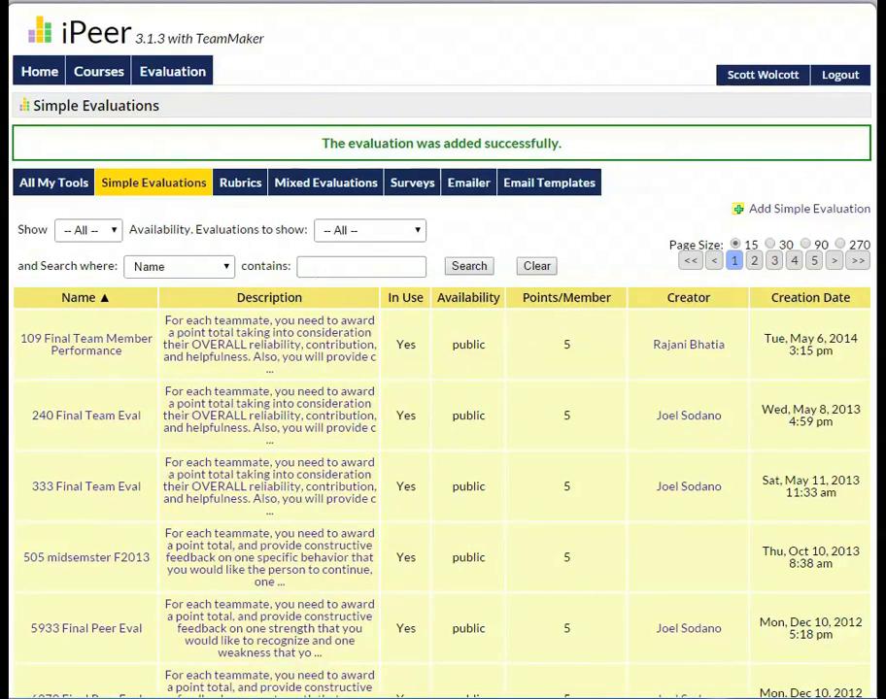
- Search the simple evaluations by name for "aphi" and examine the details and preview of aphi100 simple test
click(360, 266)
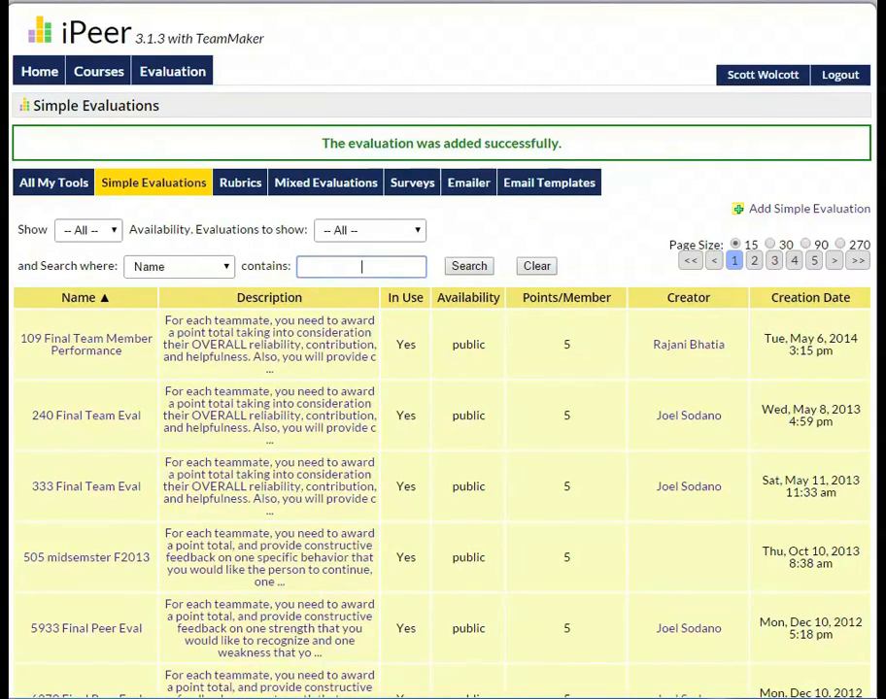
text(aphi)
key(Return)
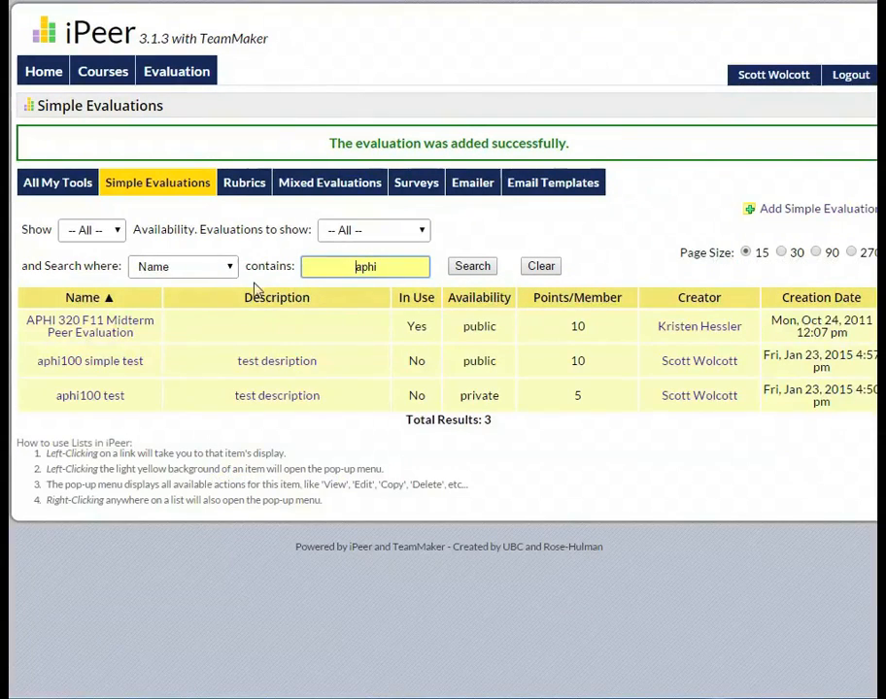
click(123, 365)
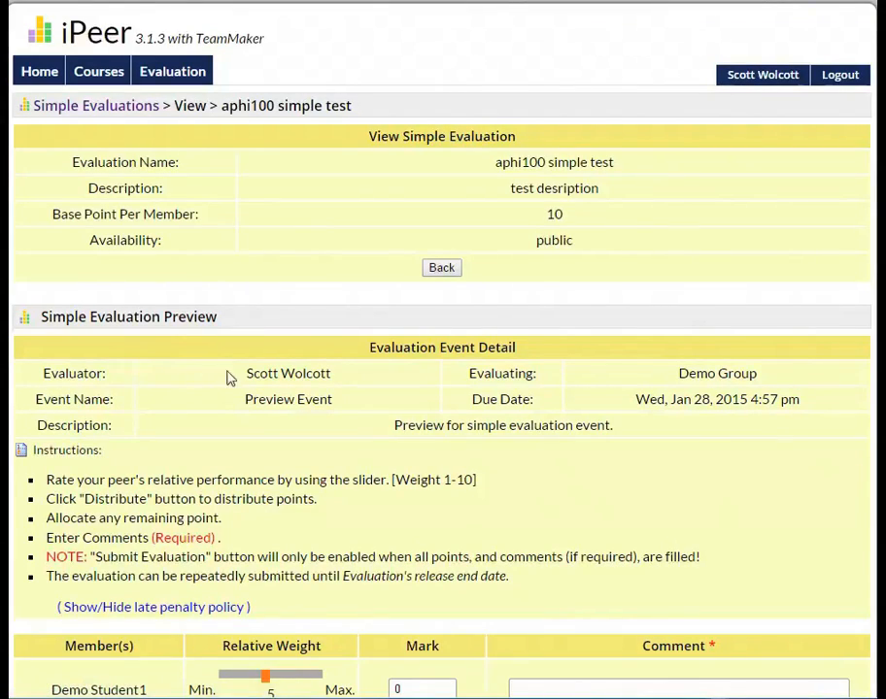
scroll(245, 368, down, 3)
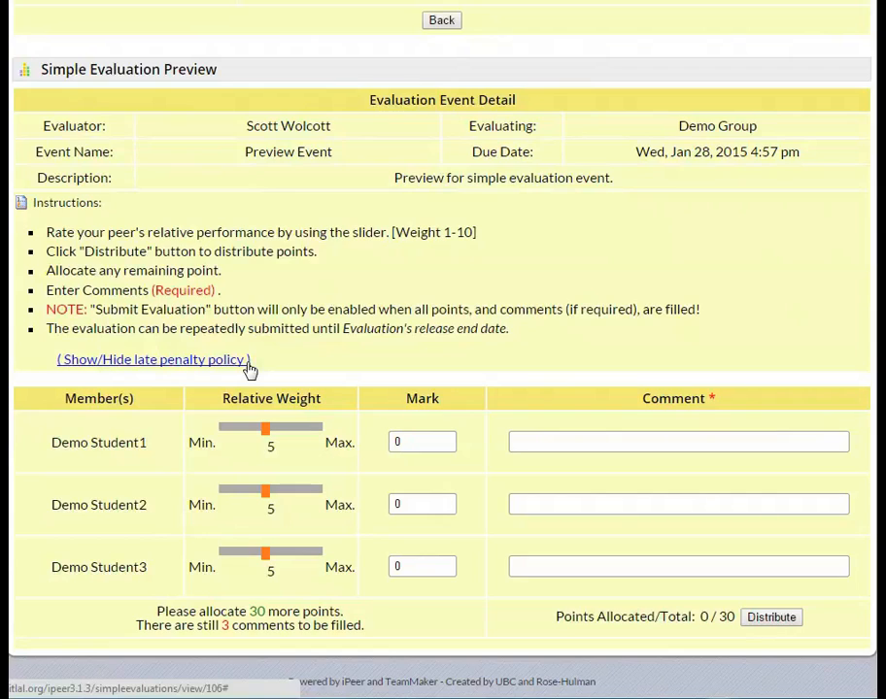
click(248, 362)
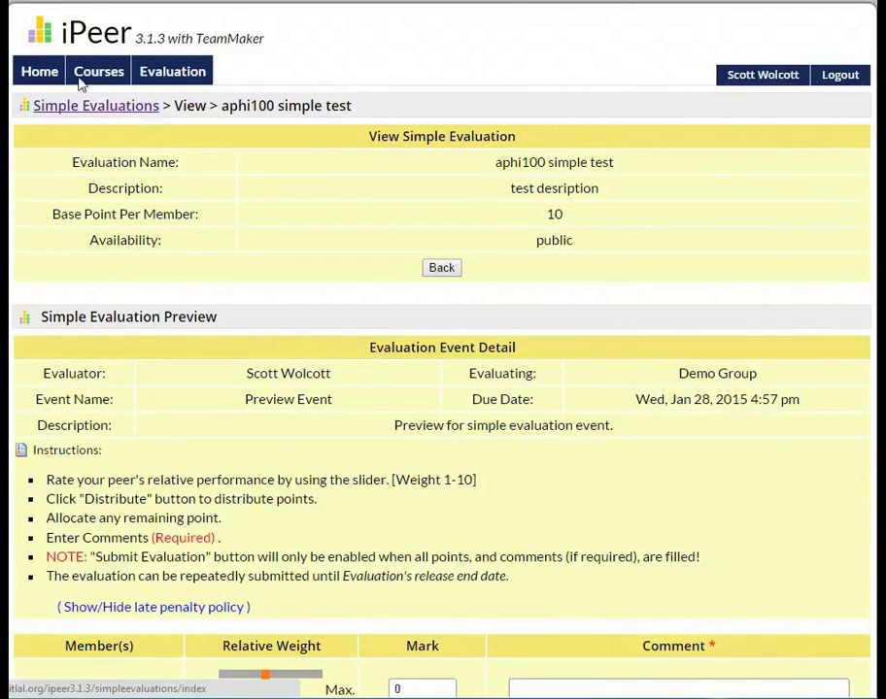
- Start adding a new rubric from the rubric evaluation tools and name it "aphi 100 rubric test"
click(198, 78)
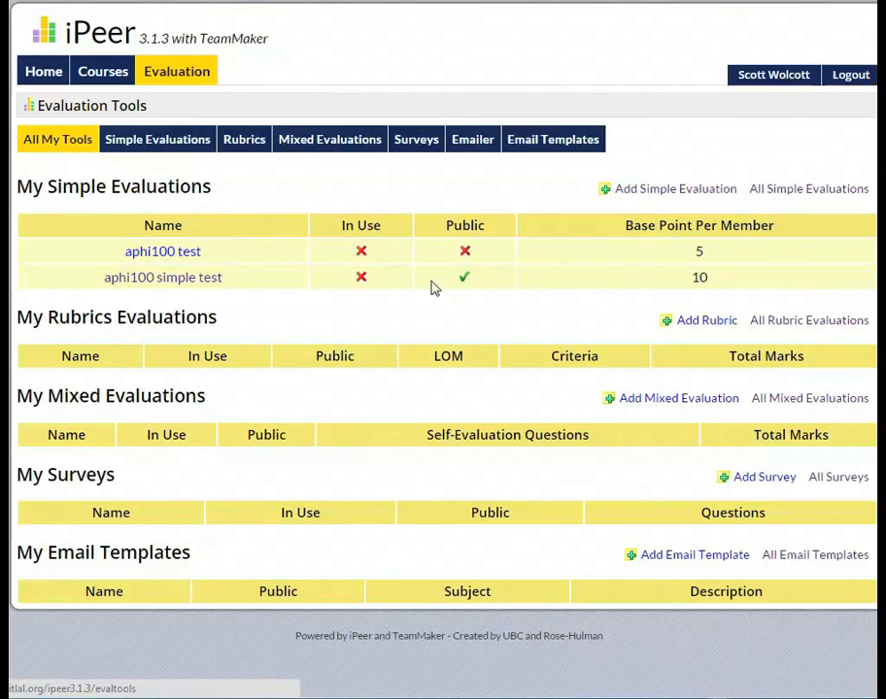
click(244, 141)
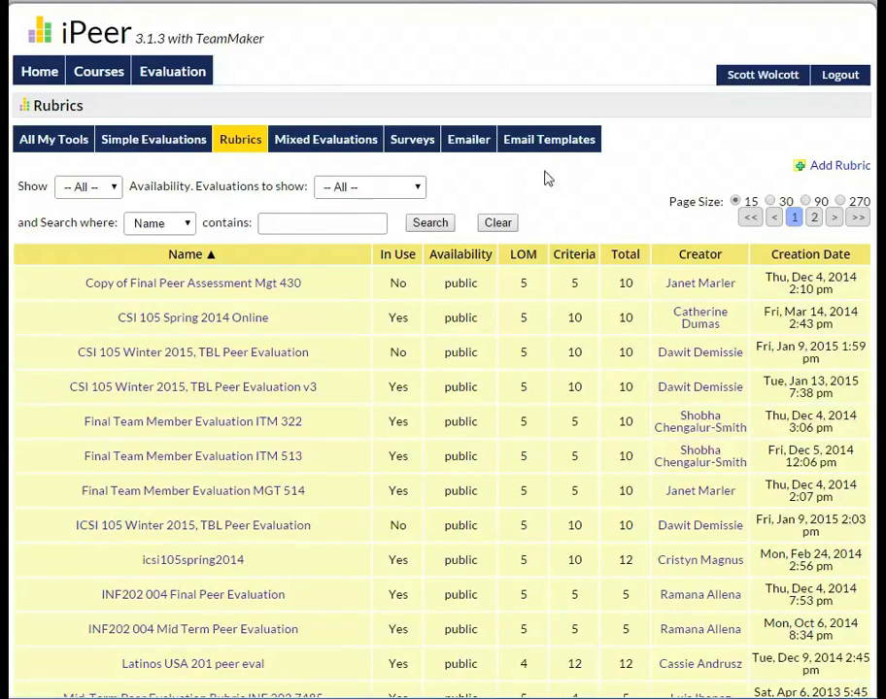
click(841, 169)
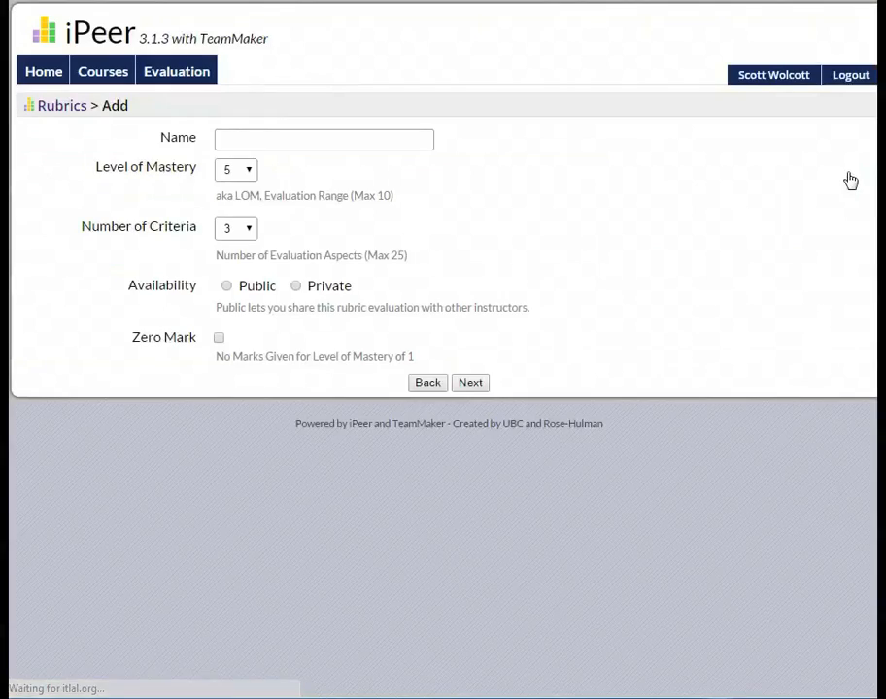
click(290, 141)
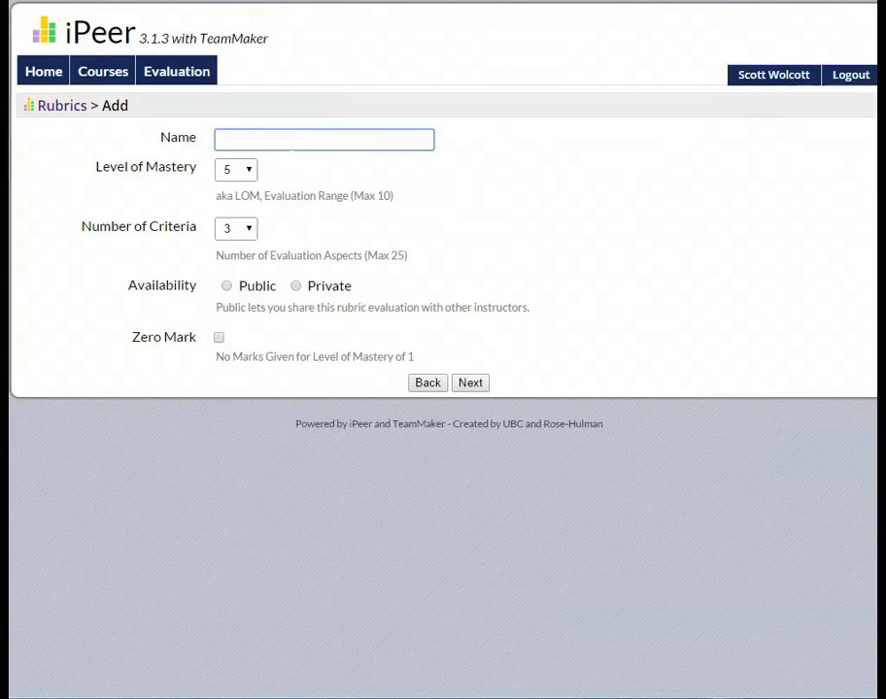
text(aphi rubric test)
click(247, 140)
text(100)
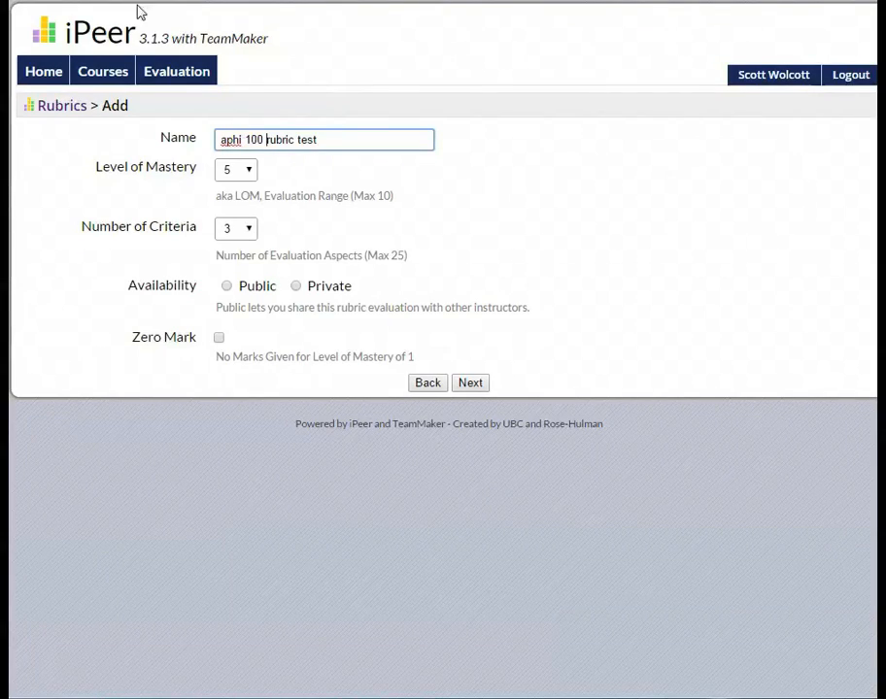
click(63, 76)
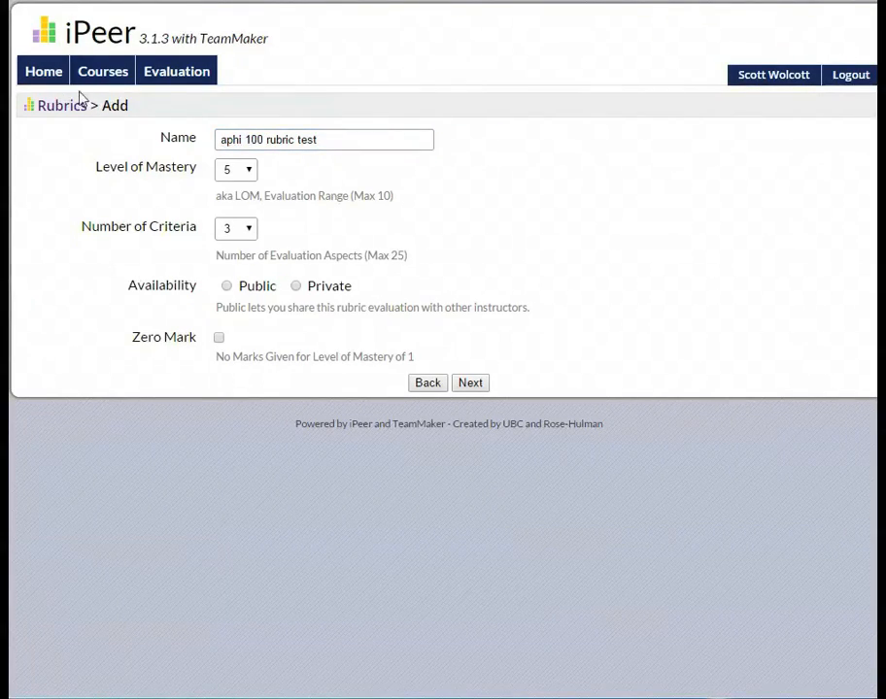
- Set the rubric to 4 levels of mastery, 5 criteria, public availability and zero mark enabled, and proceed to its rubric grid
click(243, 173)
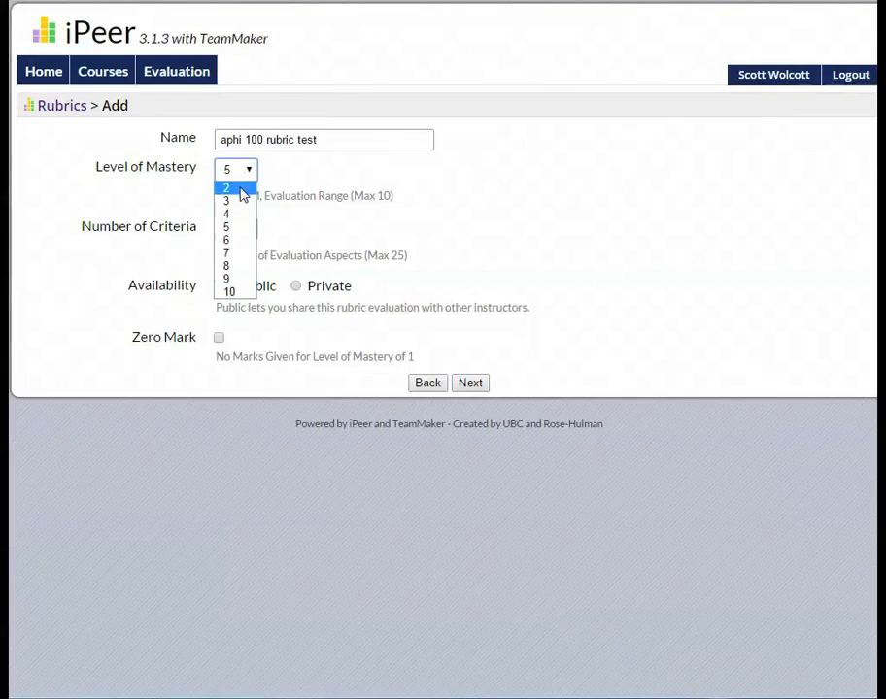
click(237, 214)
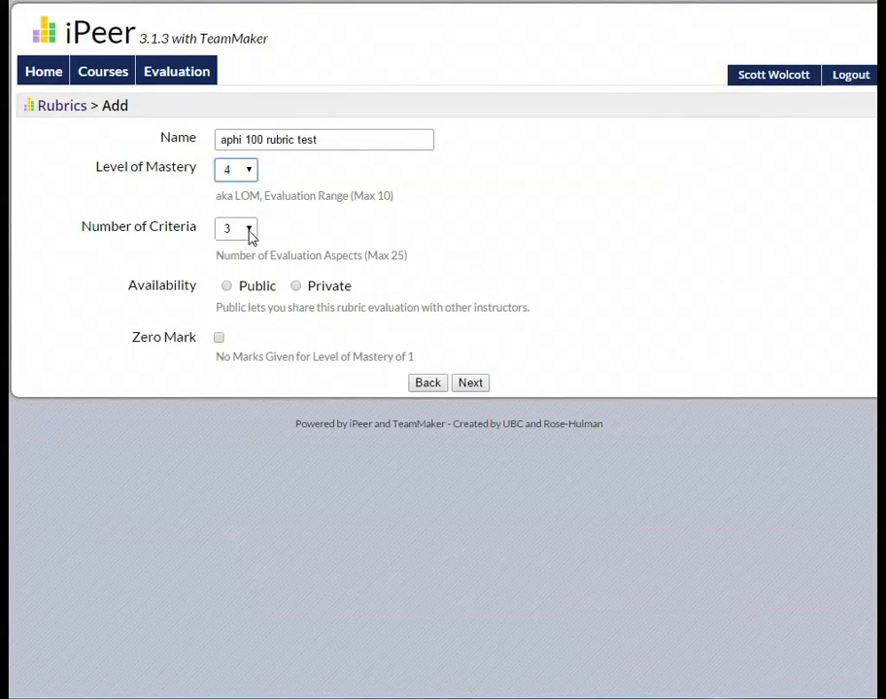
click(249, 235)
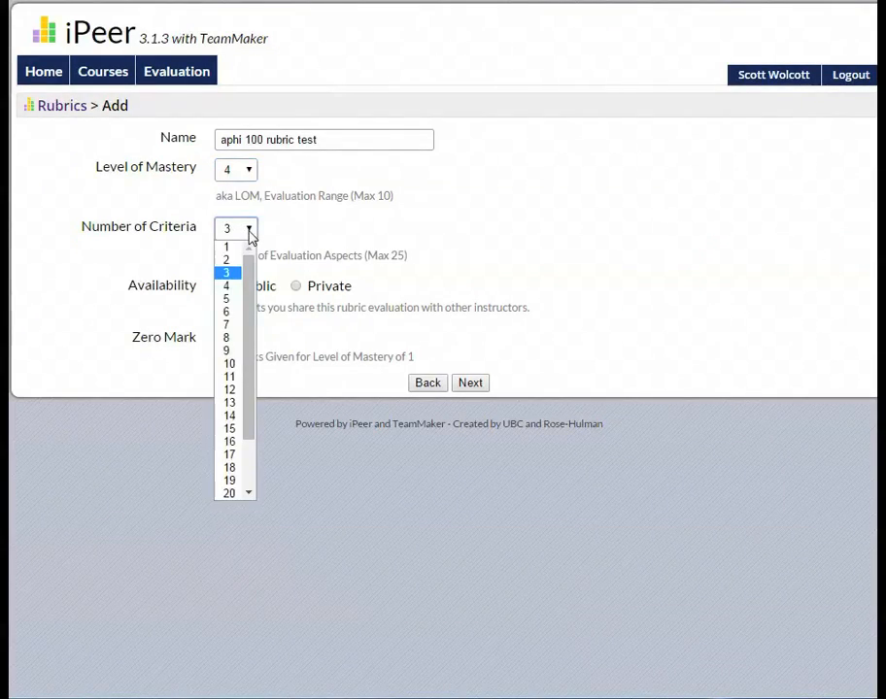
click(229, 299)
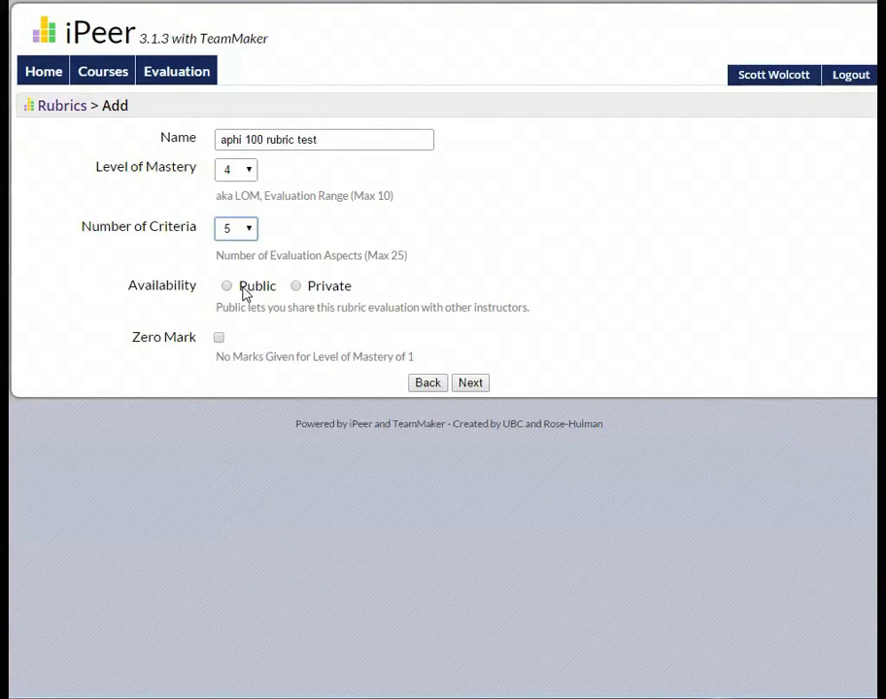
click(244, 292)
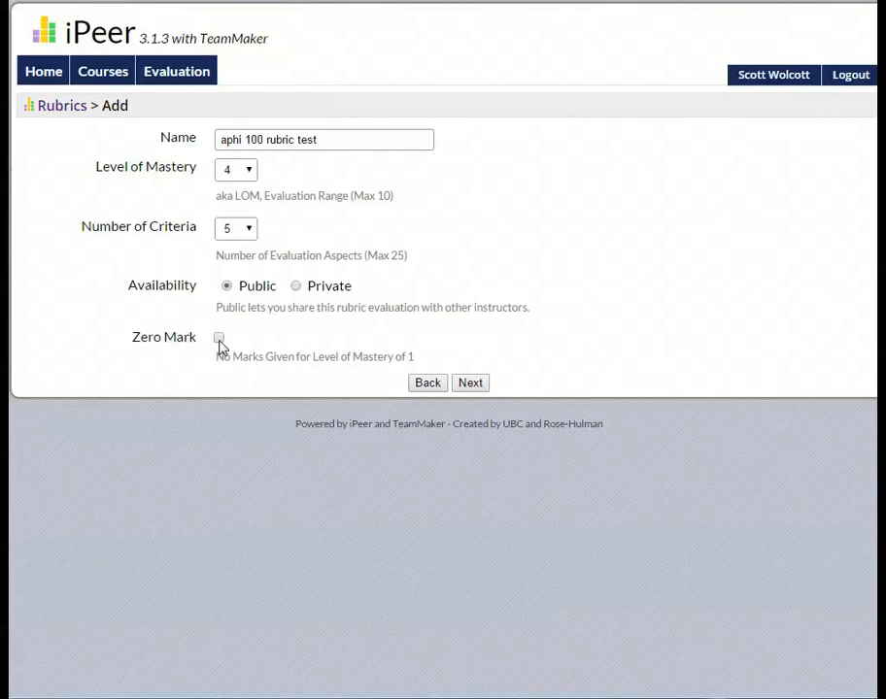
click(220, 341)
click(465, 385)
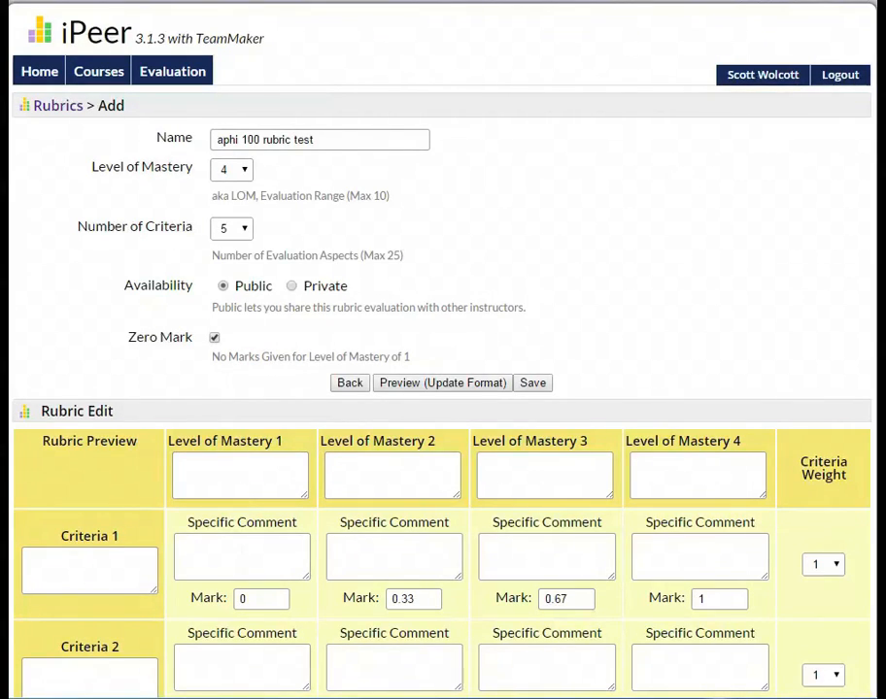
- Describe Criteria 1 as "gave good input to group discussions"
scroll(443, 389, down, 2)
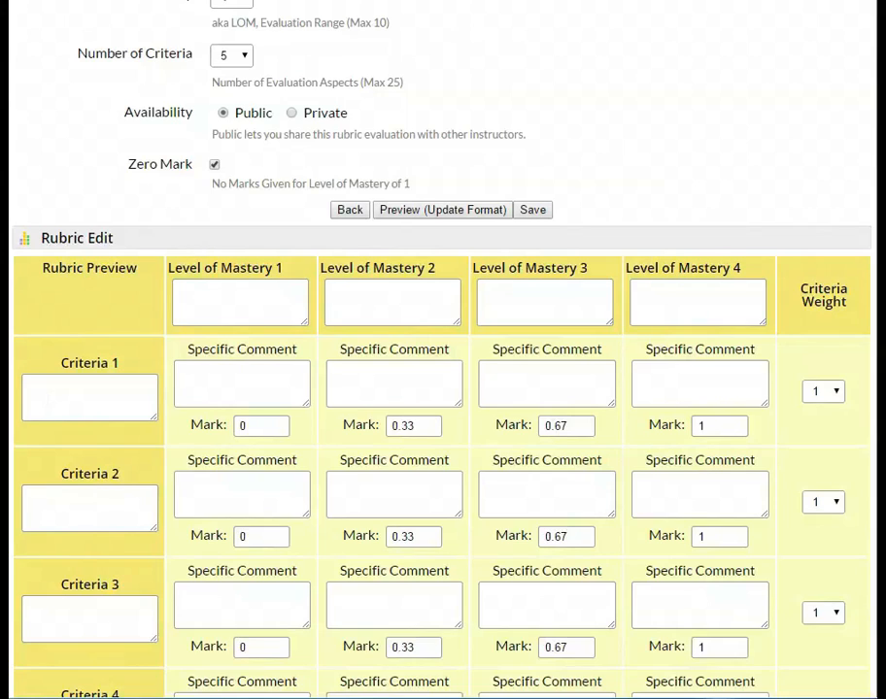
click(90, 398)
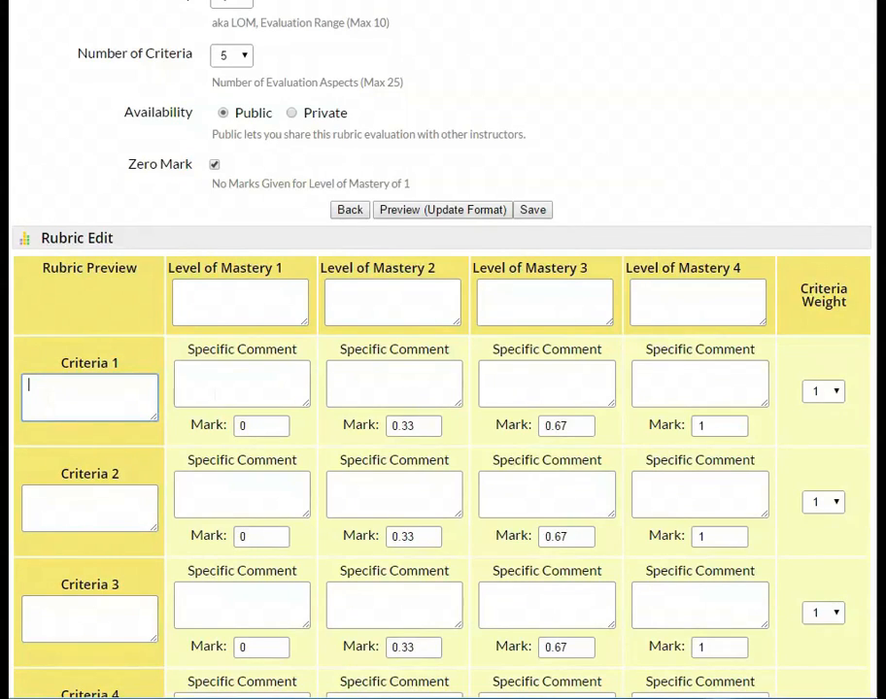
text(gave good input)
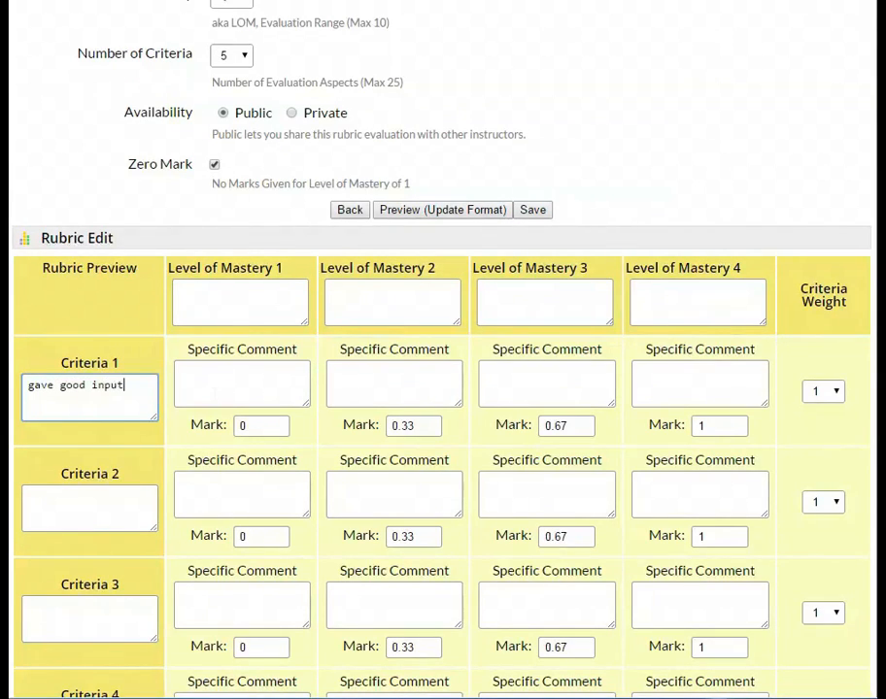
text( to group discussions)
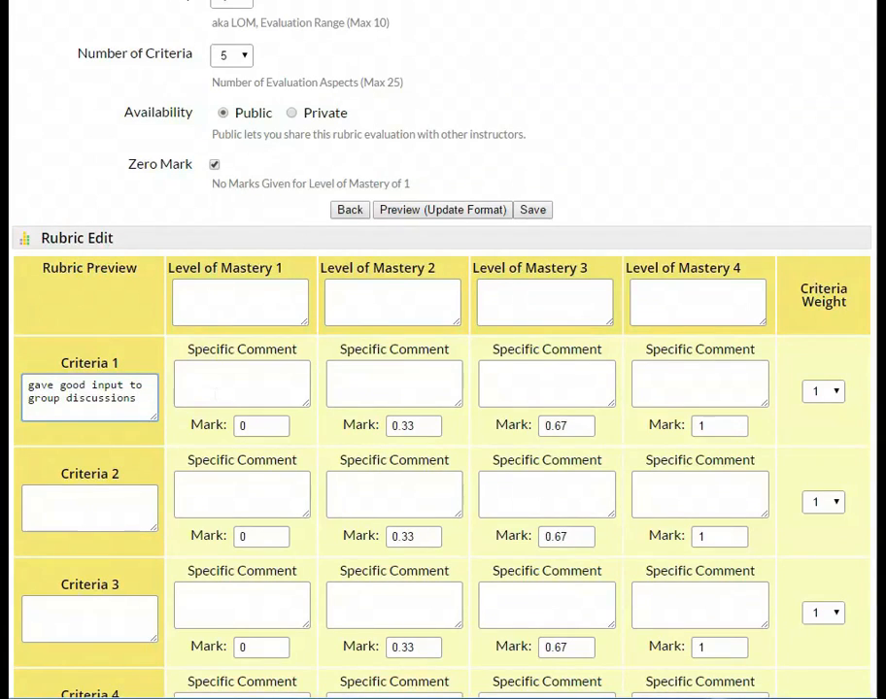
- Label mastery levels 1 to 4 "did not do this well", "did this poorly", "did this well" and "did this really well"
click(244, 303)
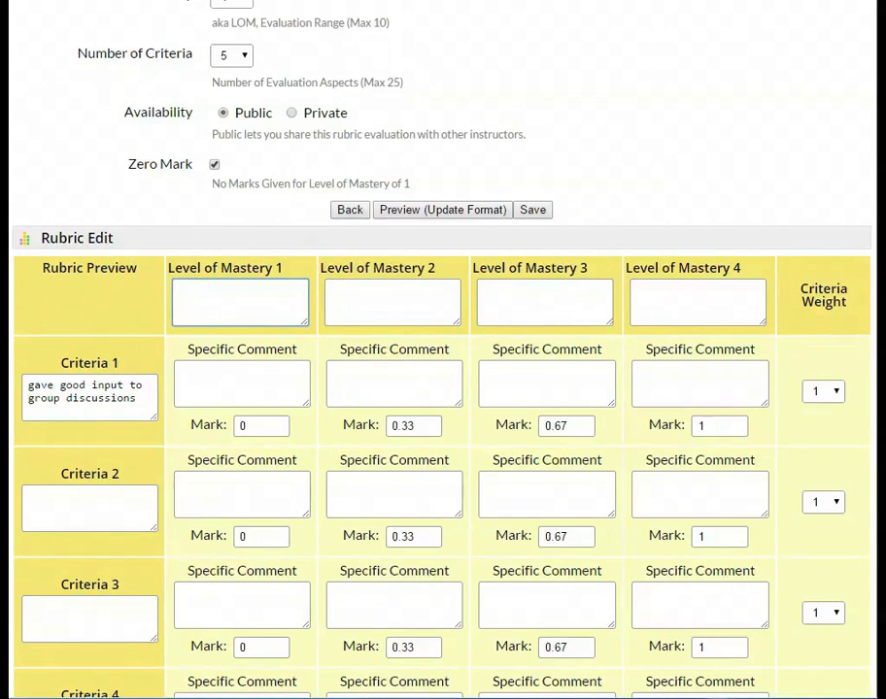
text(did not do this wil)
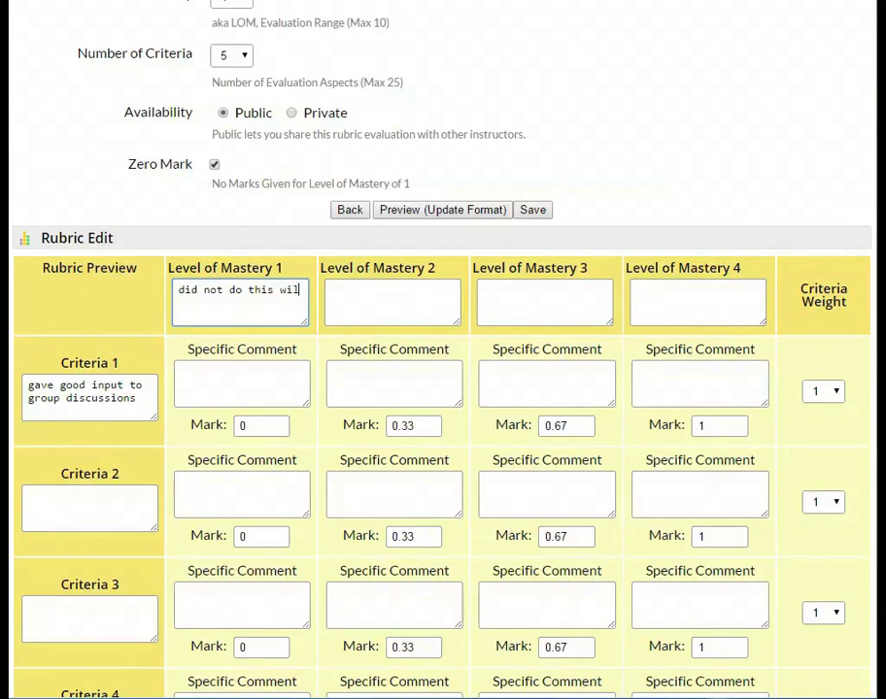
key(BackSpace)
key(BackSpace)
text(ell)
key(Tab)
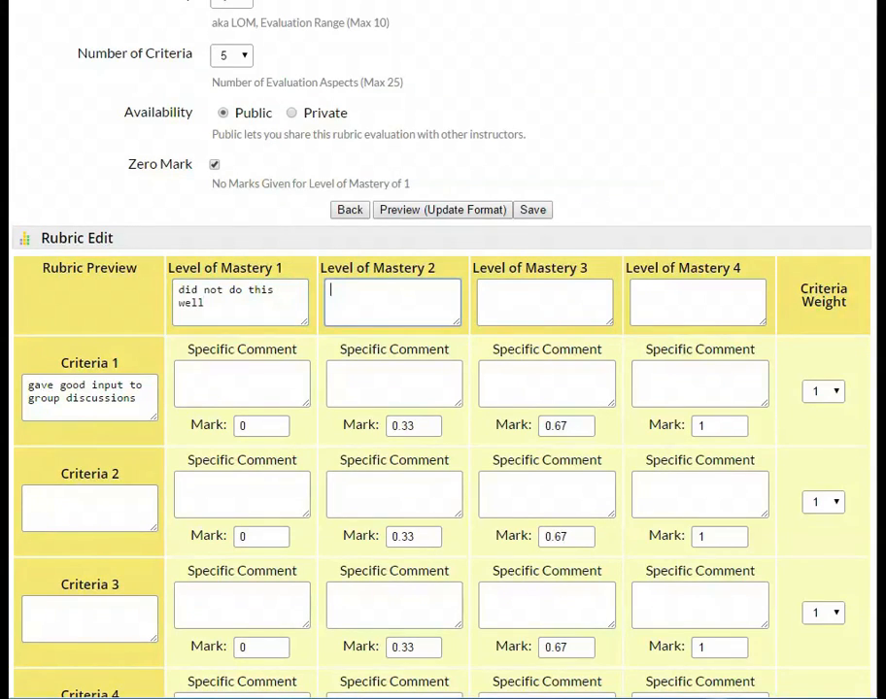
text(did this poorly)
key(Tab)
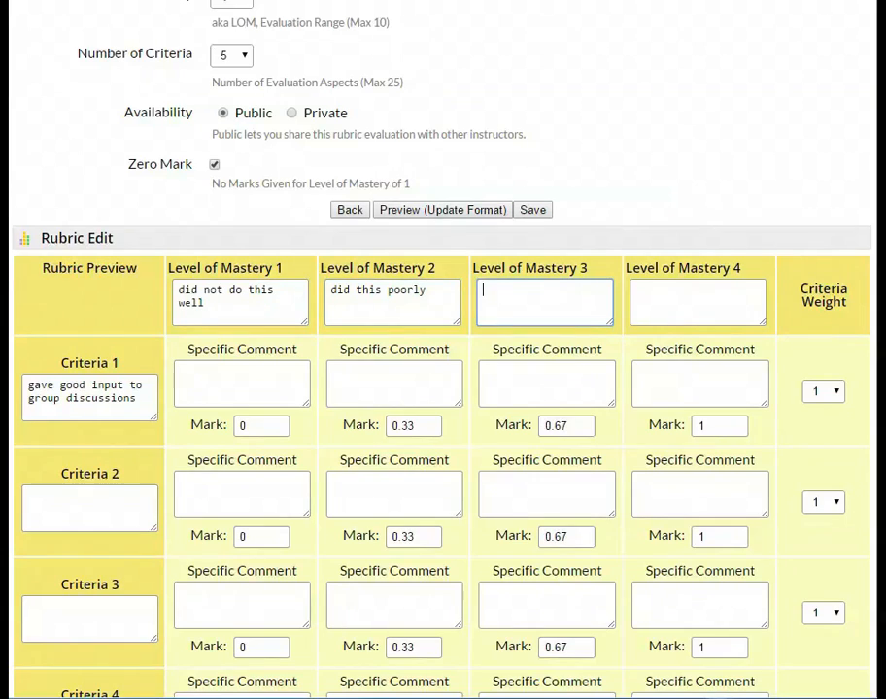
text(did this well)
key(Tab)
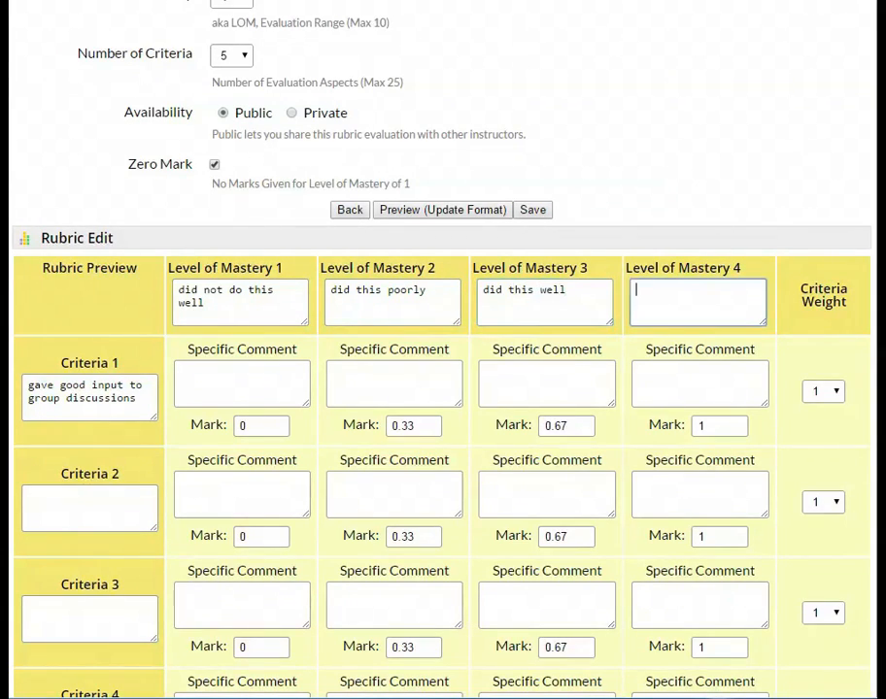
text(did this really well)
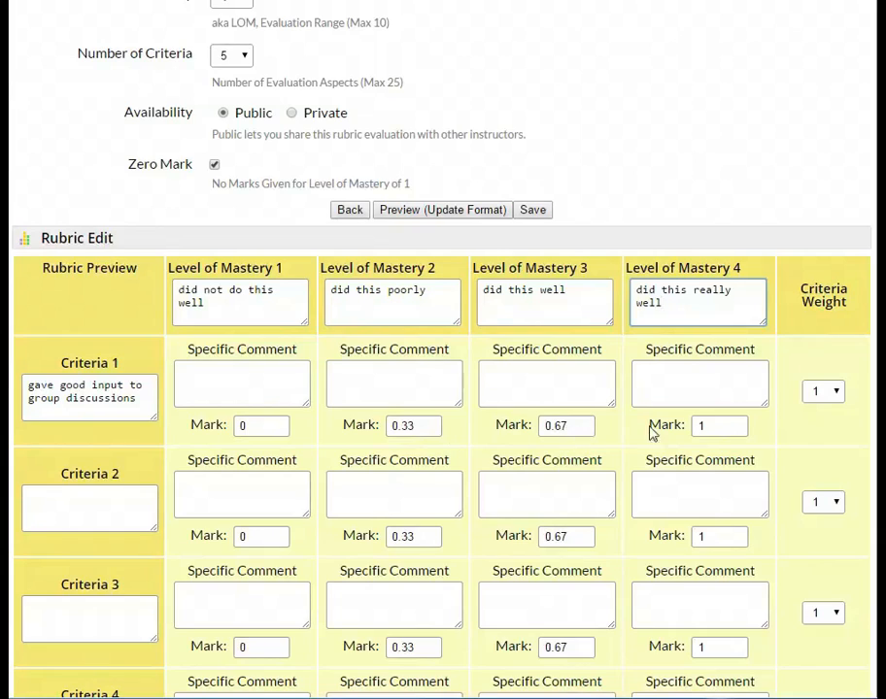
- Try criteria weights of 2 and 6 for Criteria 1
click(702, 428)
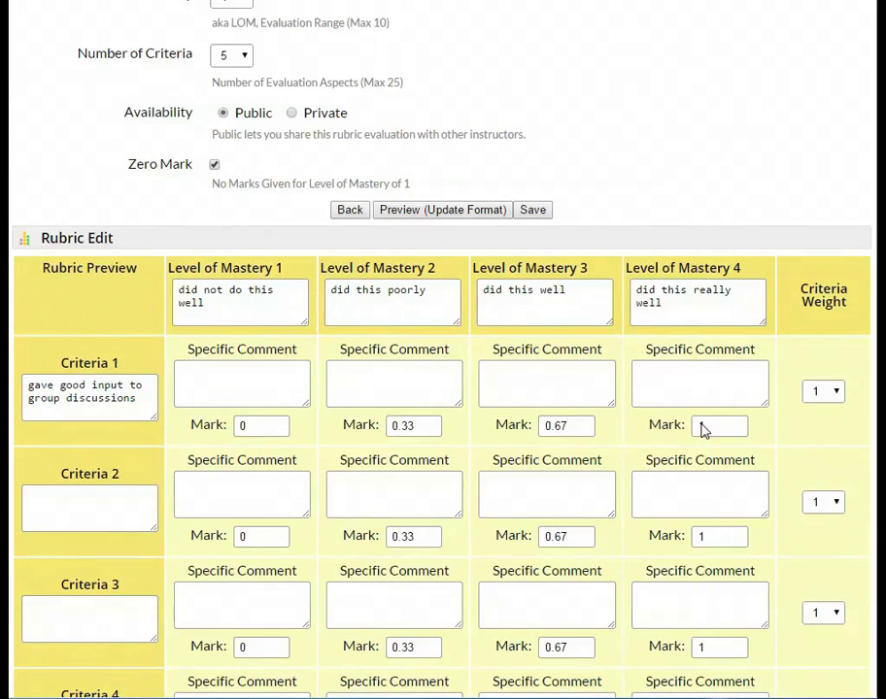
text(1)
click(813, 392)
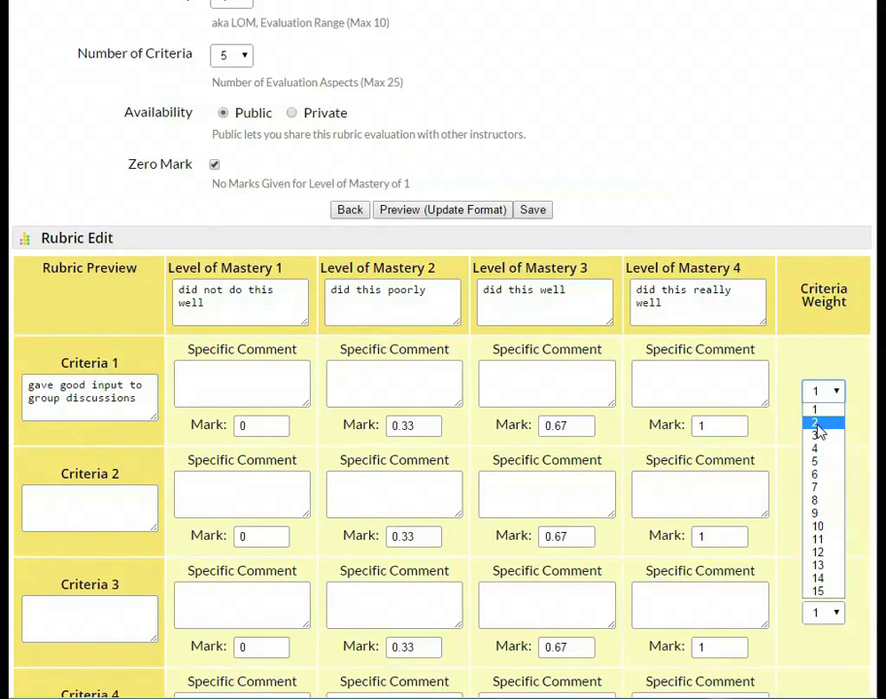
click(816, 424)
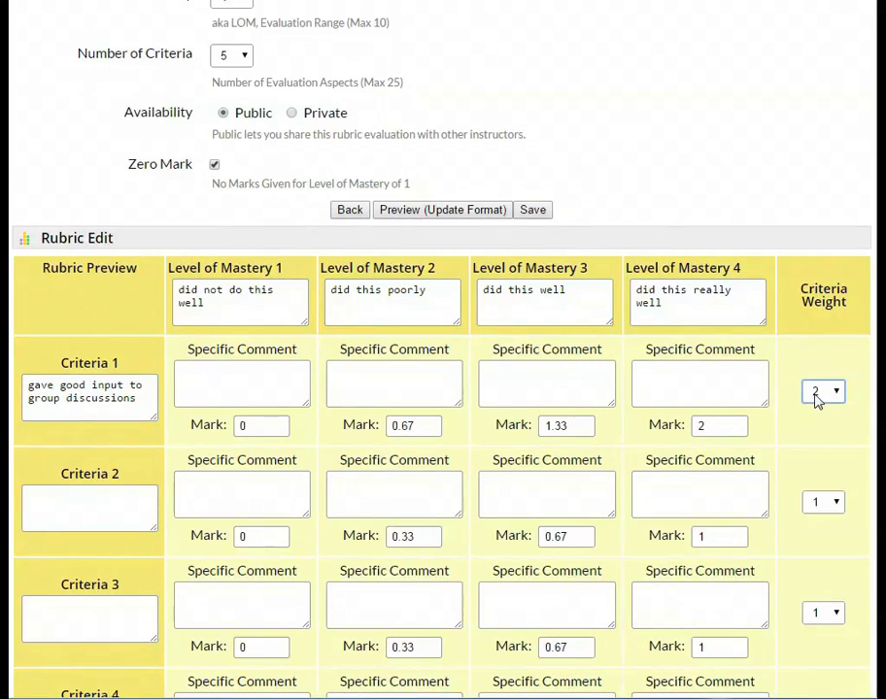
click(816, 393)
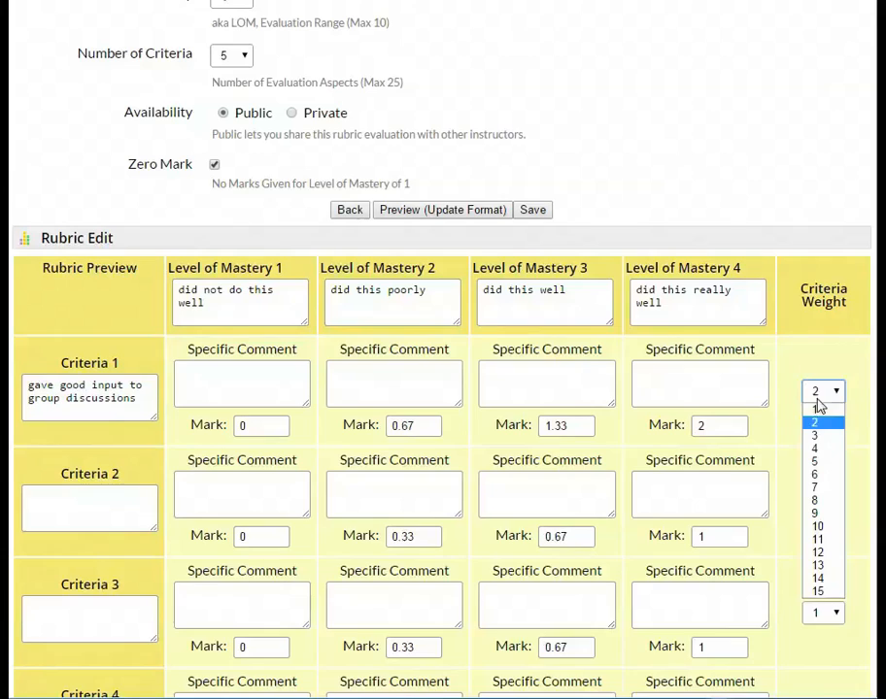
click(825, 480)
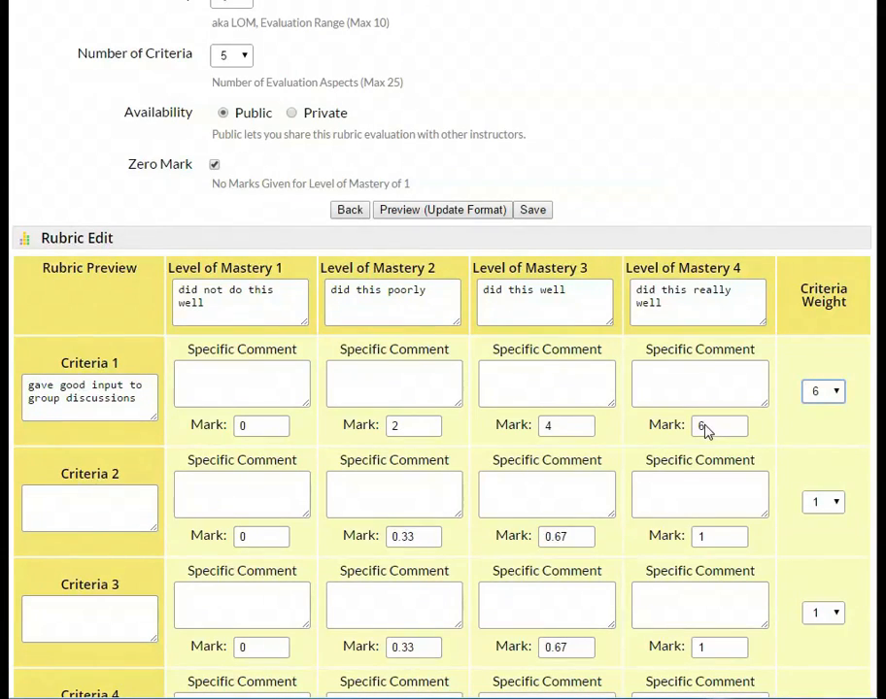
- Check the rubric's total marks and try a weight of 15 for Criteria 1
scroll(811, 457, down, 3)
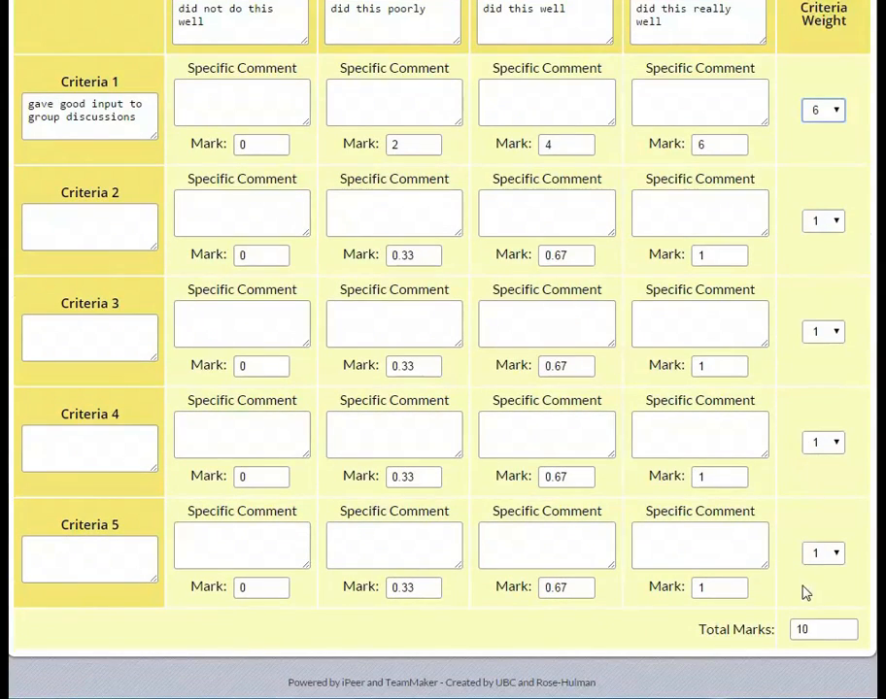
click(817, 629)
double_click(807, 631)
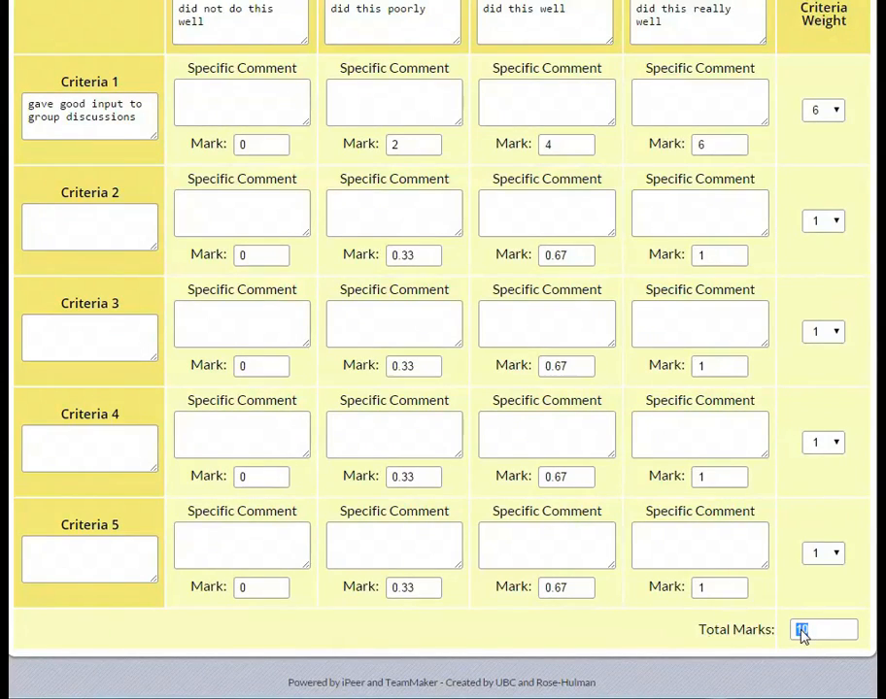
click(821, 114)
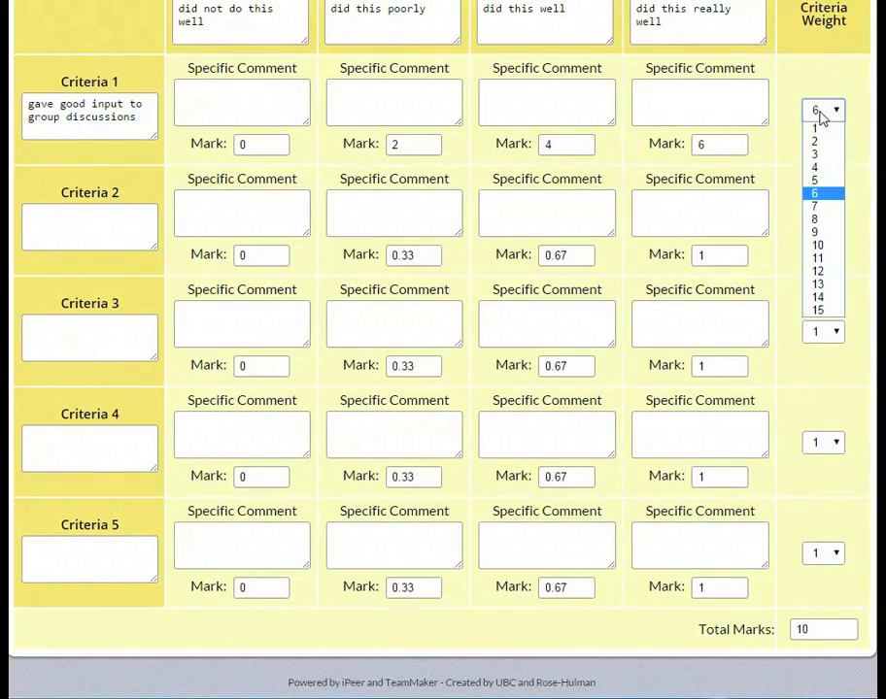
click(821, 311)
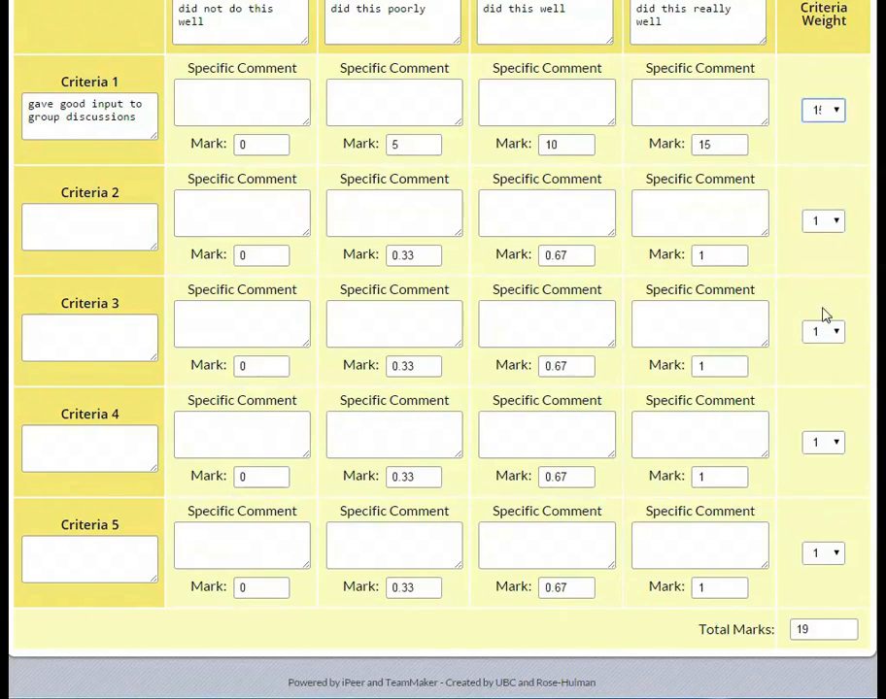
- Set the weight of Criteria 1 to 2 and describe Criteria 2 as "showed up"
click(823, 112)
click(823, 142)
click(78, 232)
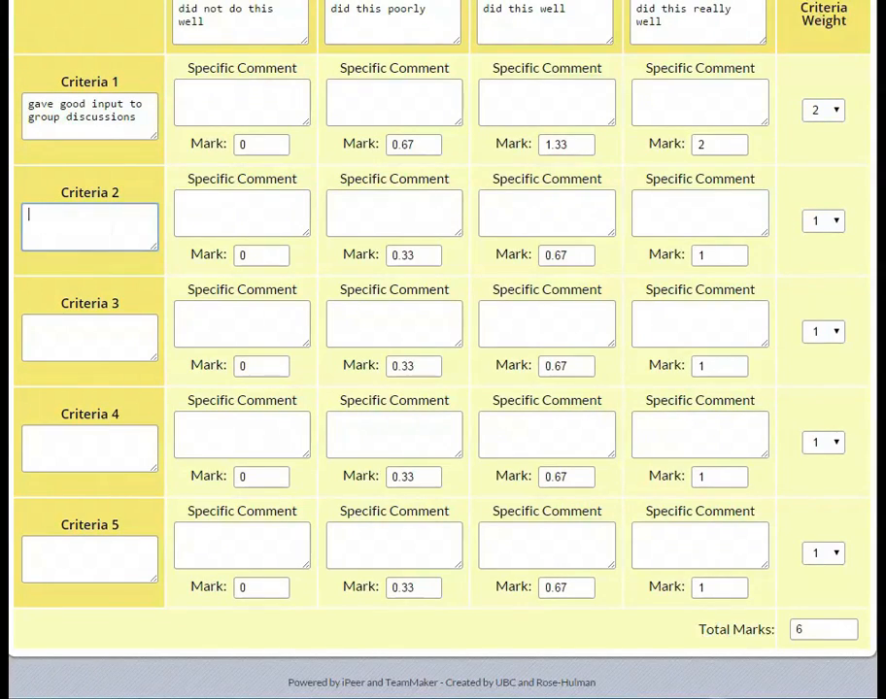
text(showed up)
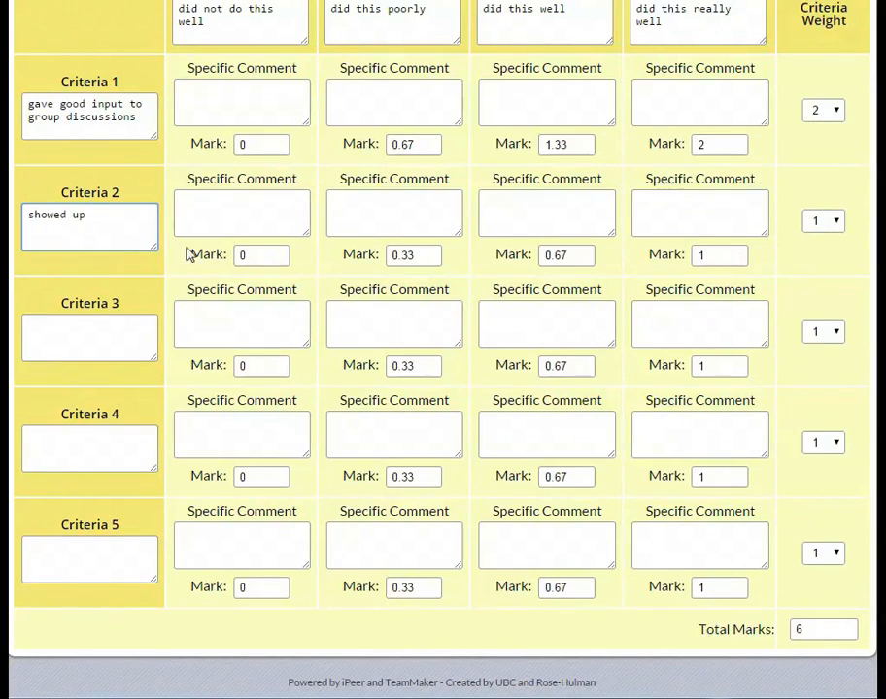
click(835, 222)
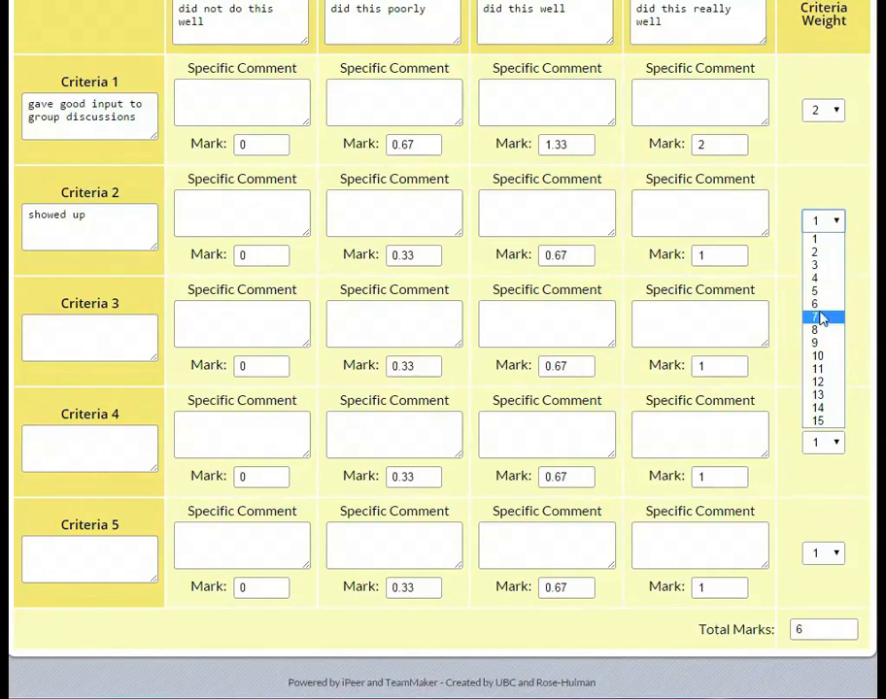
click(813, 189)
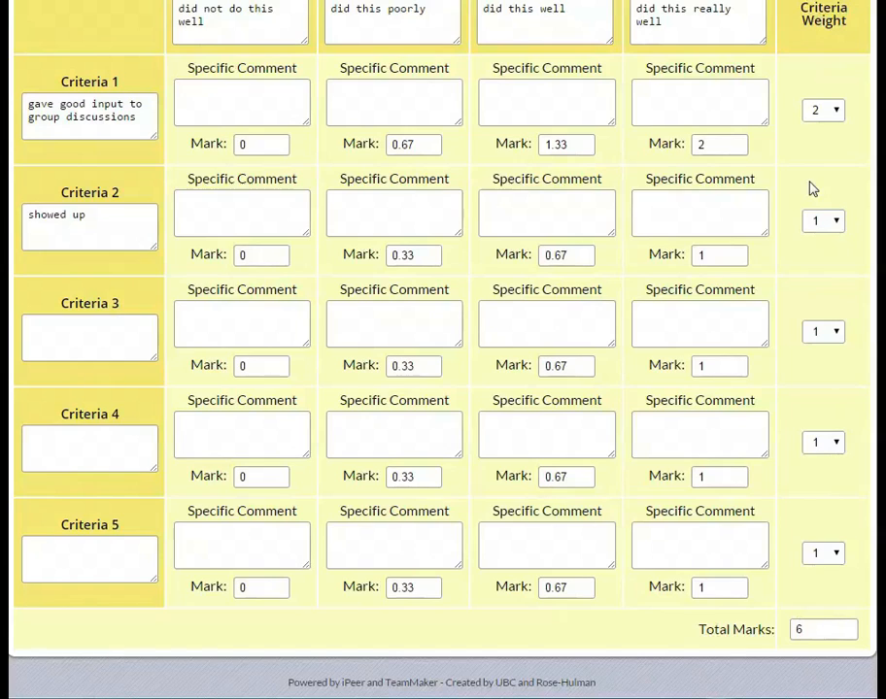
- Save the rubric and open the saved aphi 100 rubric test to review its evaluation preview
scroll(230, 224, up, 3)
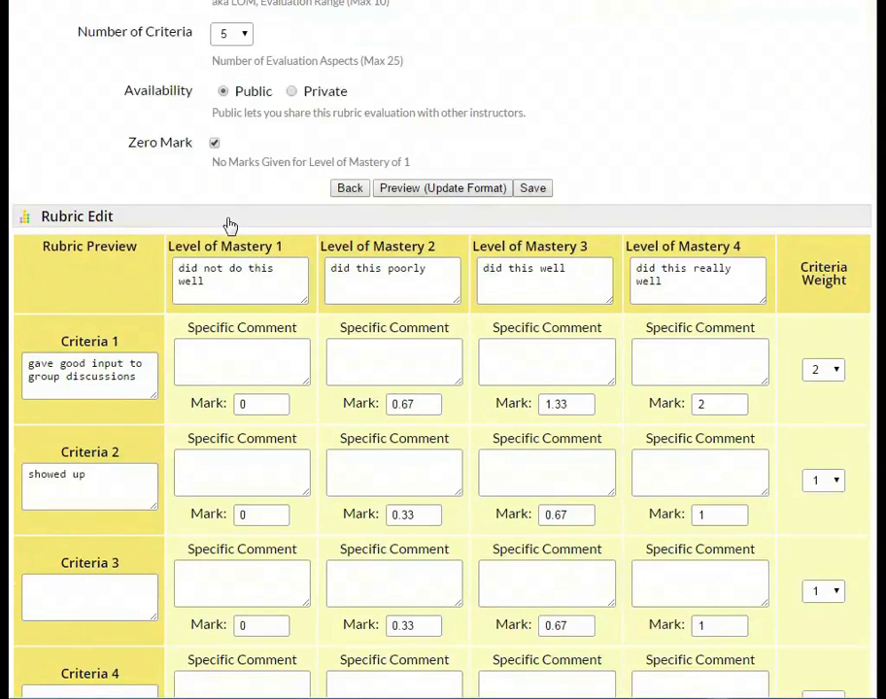
click(532, 188)
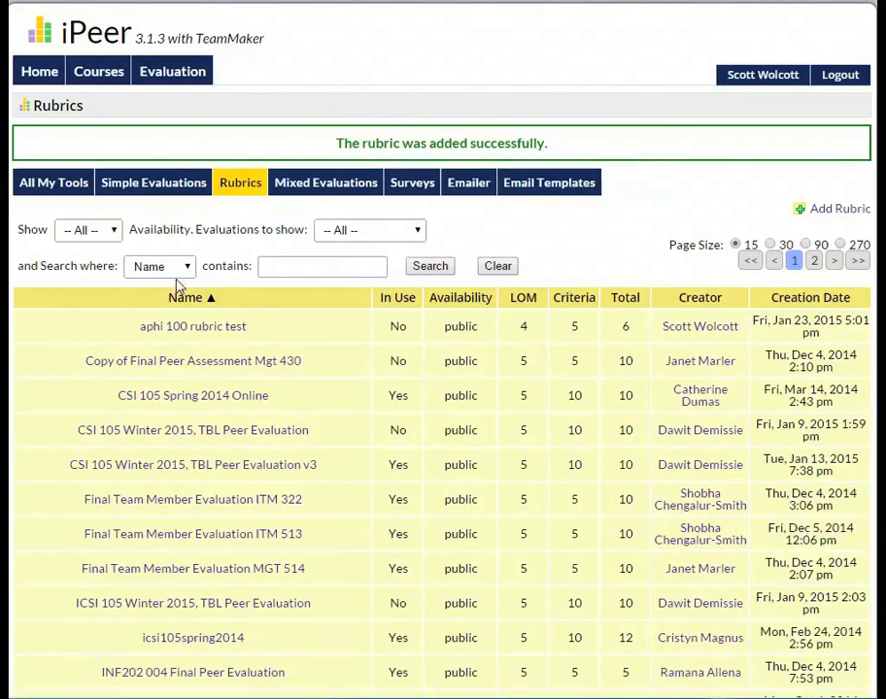
click(192, 328)
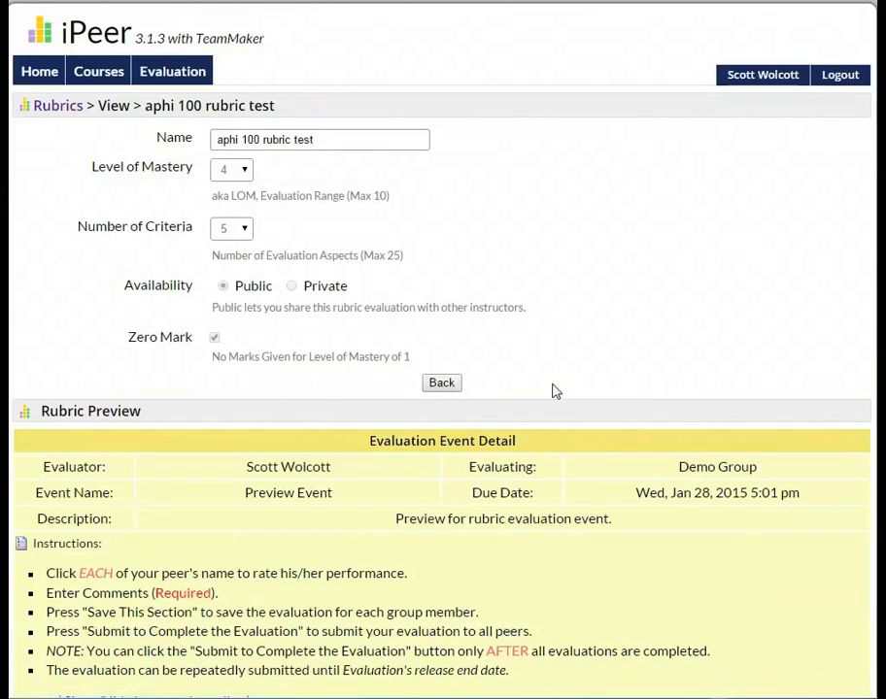
scroll(512, 388, down, 5)
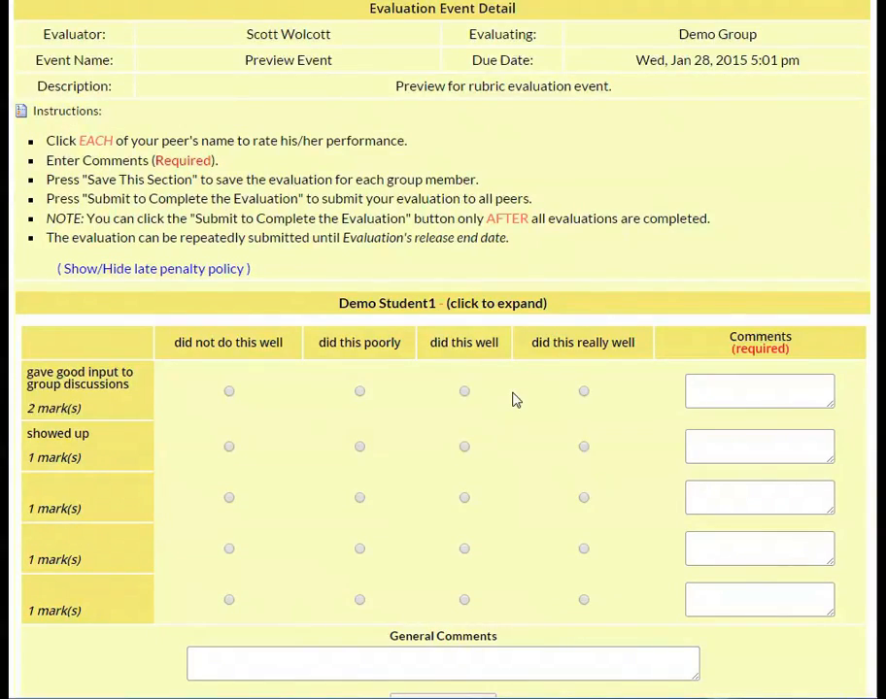
scroll(583, 515, down, 2)
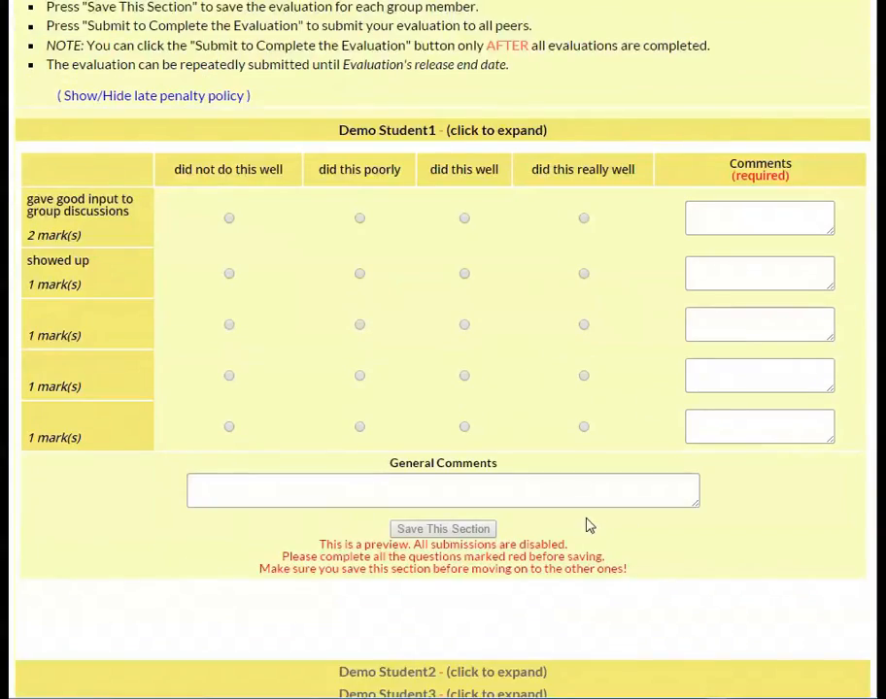
scroll(573, 520, up, 1)
scroll(566, 516, up, 6)
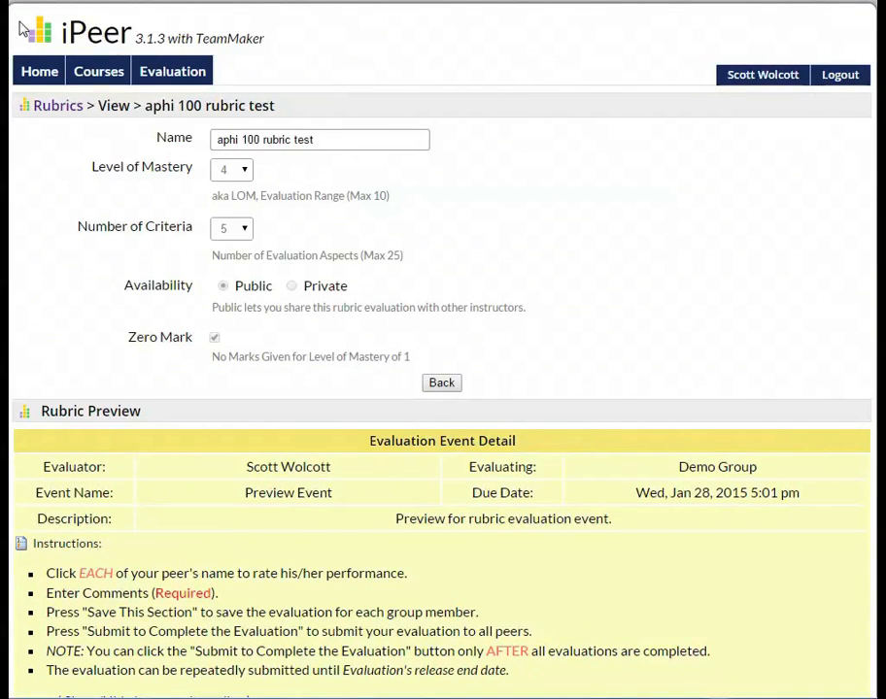
click(21, 17)
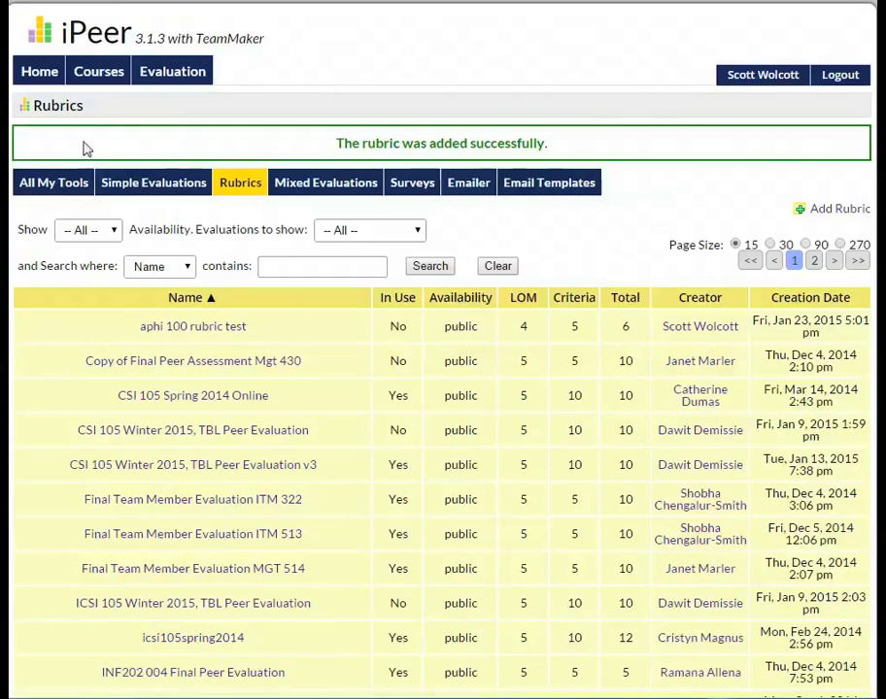
- Start a new mixed evaluation and name it "aphi 100 mixed test"
click(317, 329)
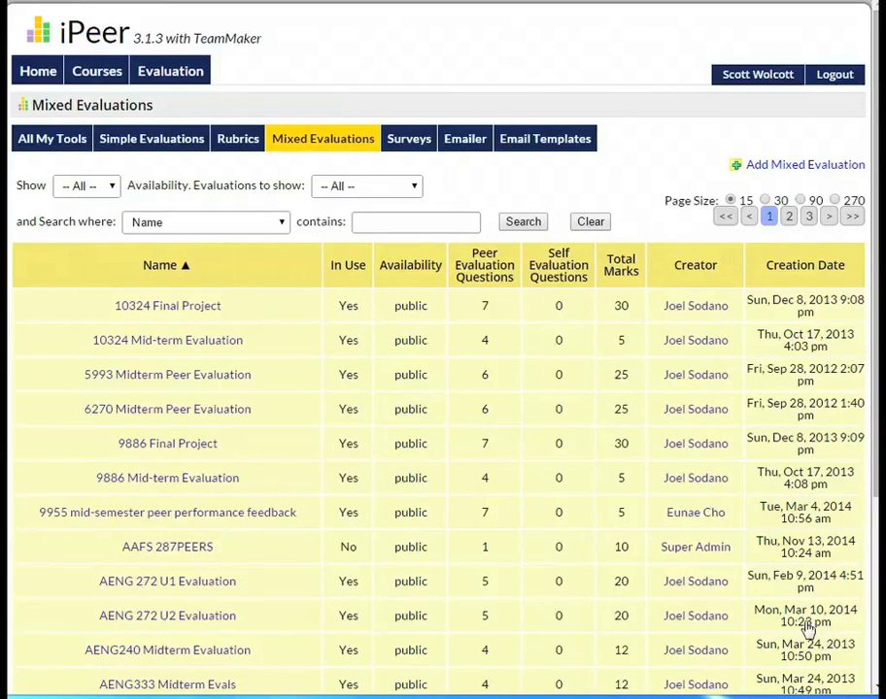
click(779, 175)
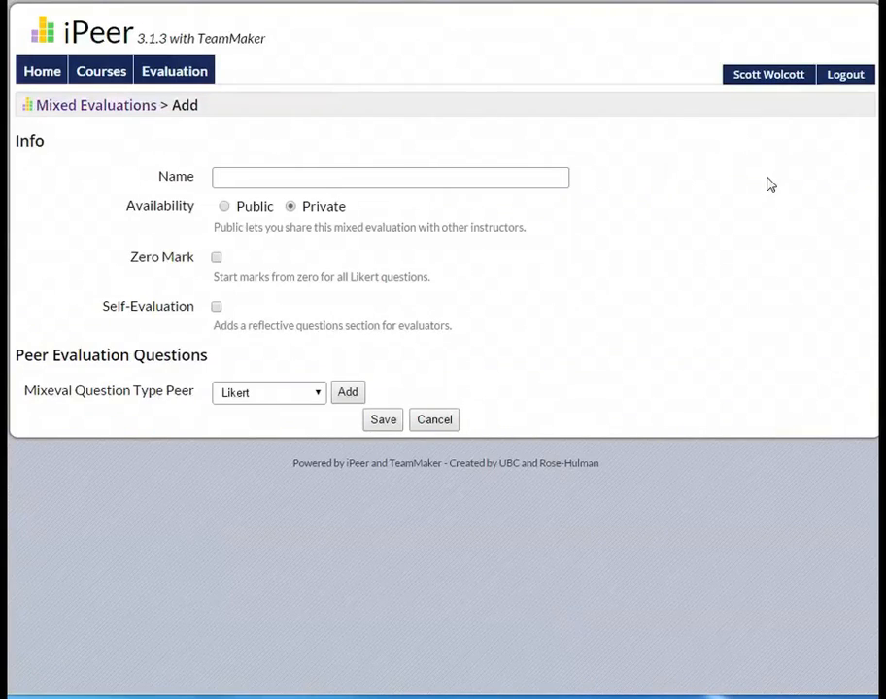
click(505, 177)
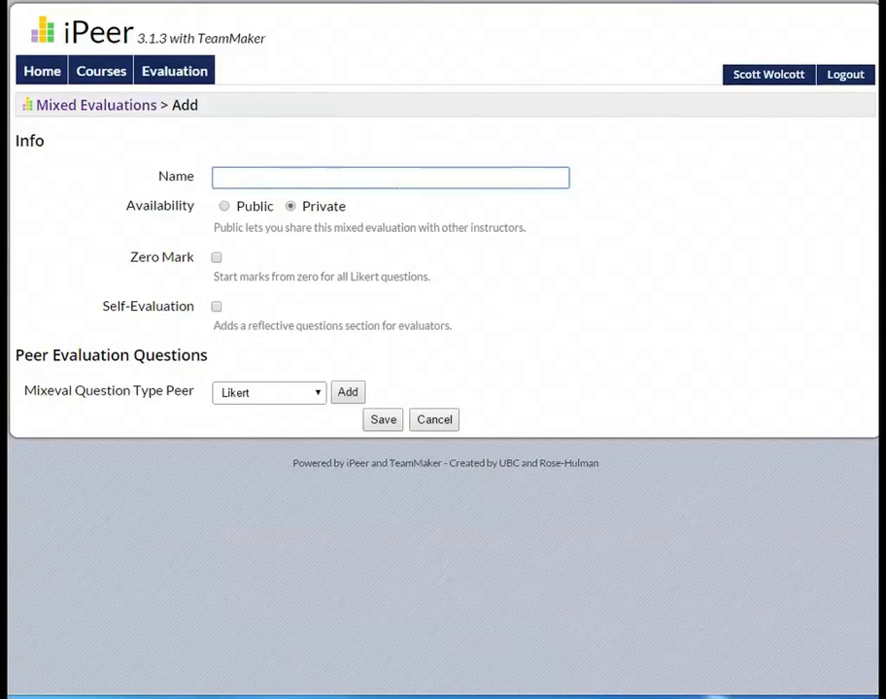
text(aphi 100 mixed test)
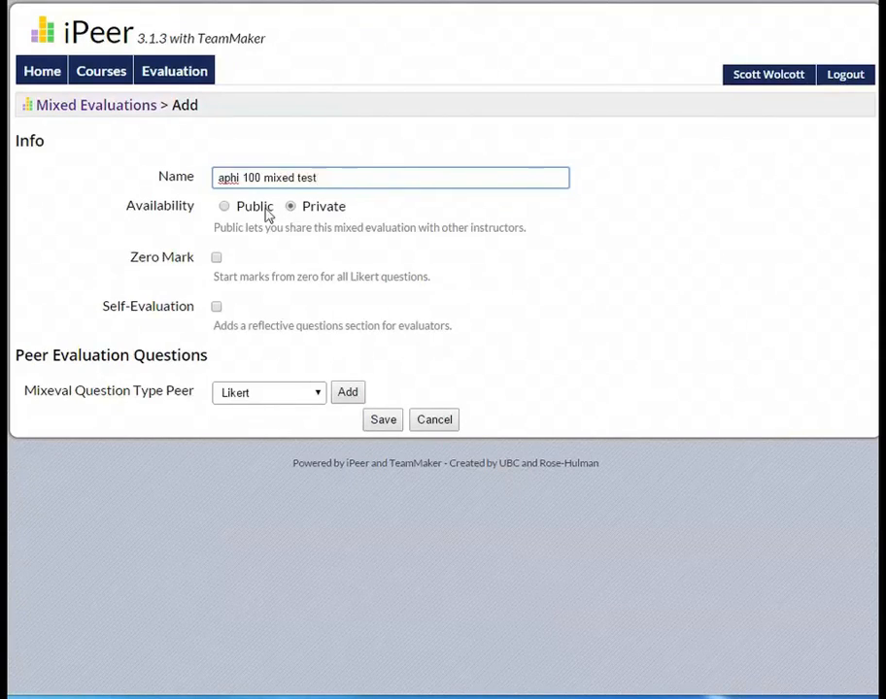
- Make the mixed evaluation public with Zero Mark enabled, and try the Self-Evaluation option before turning it off again
click(224, 207)
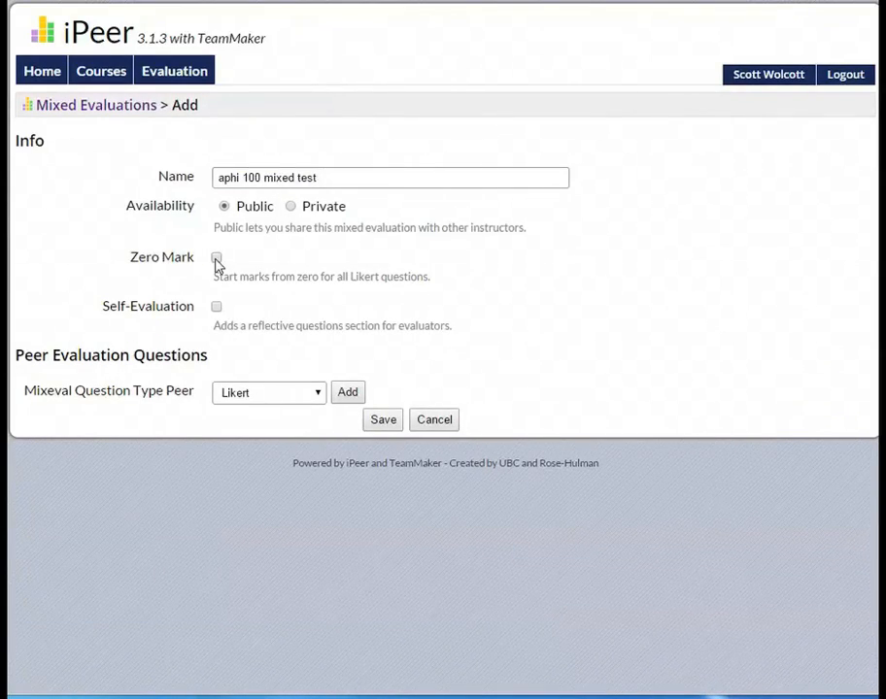
click(216, 308)
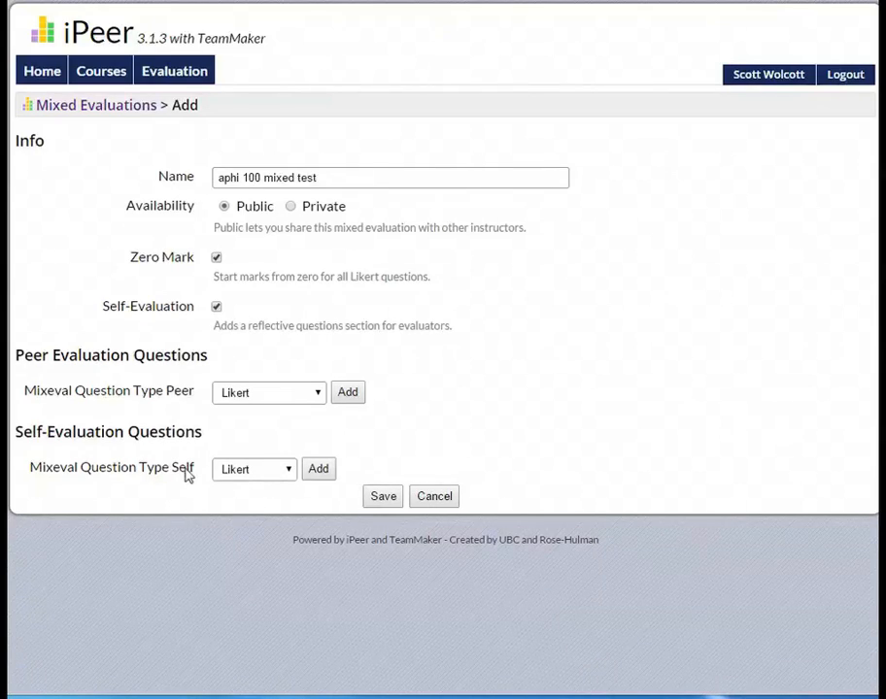
click(216, 308)
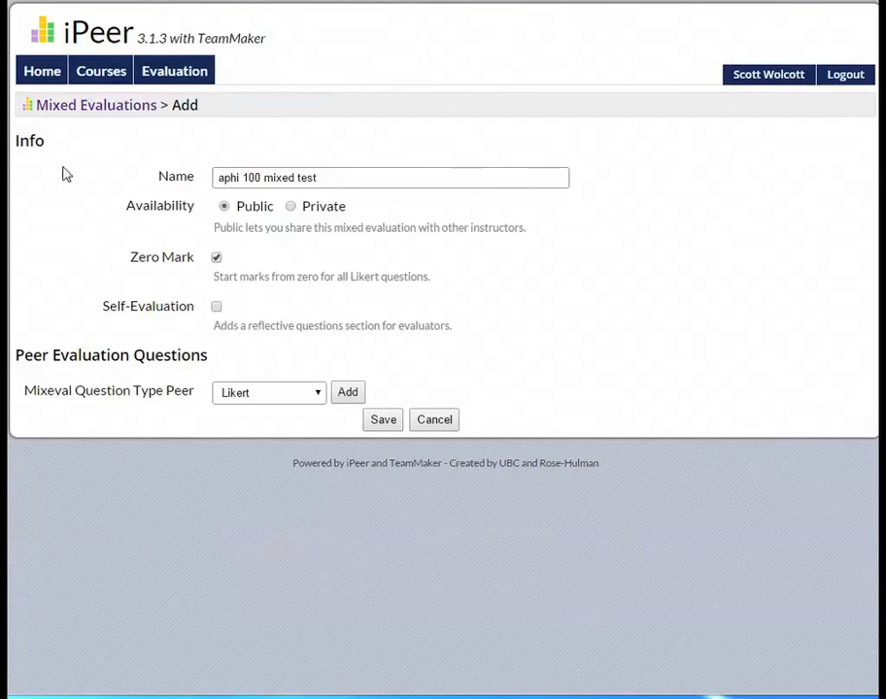
- Add a ScoreDropdown question to the peer evaluation questions
click(317, 394)
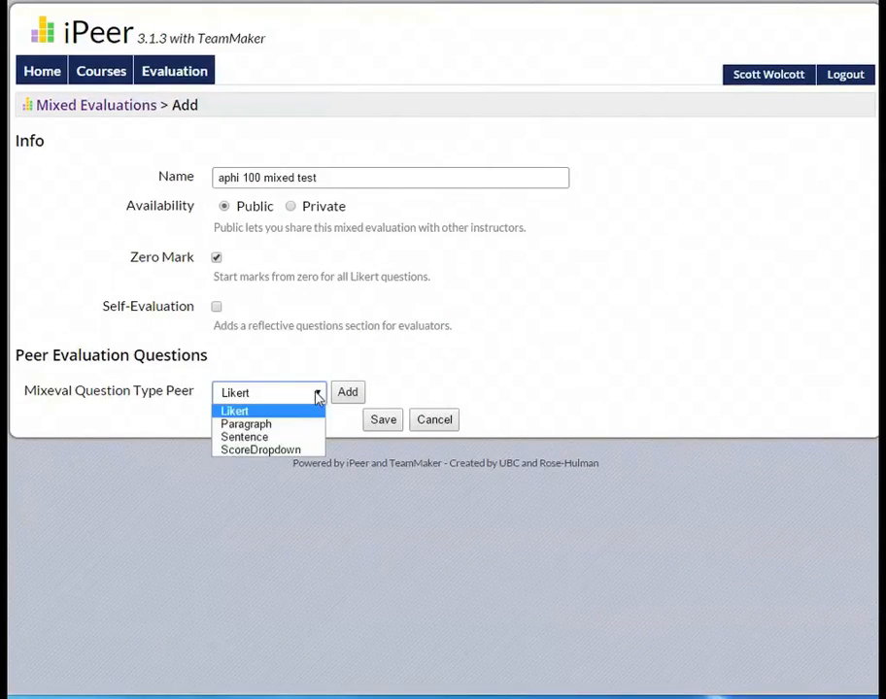
click(294, 451)
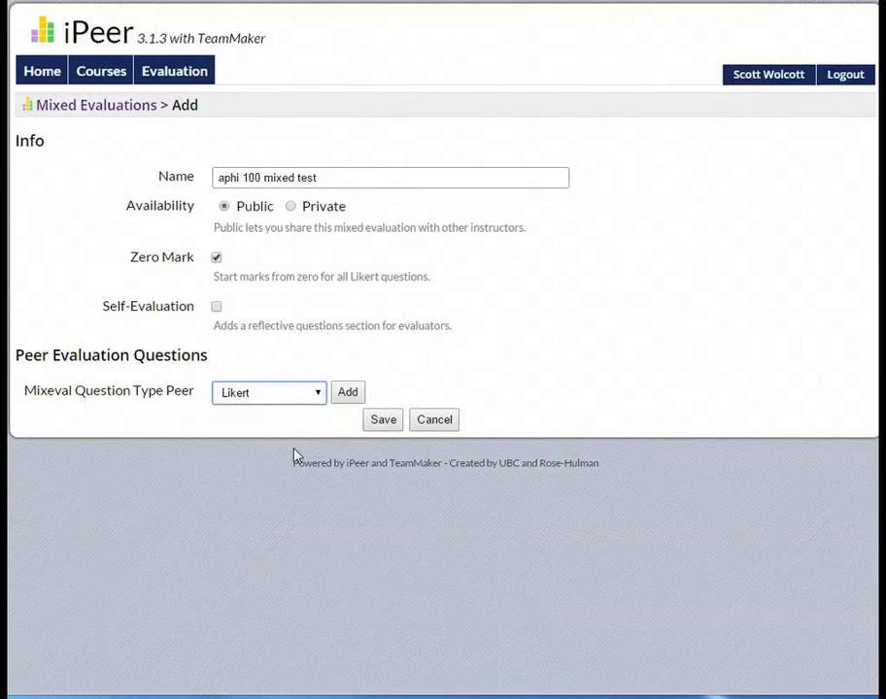
click(348, 393)
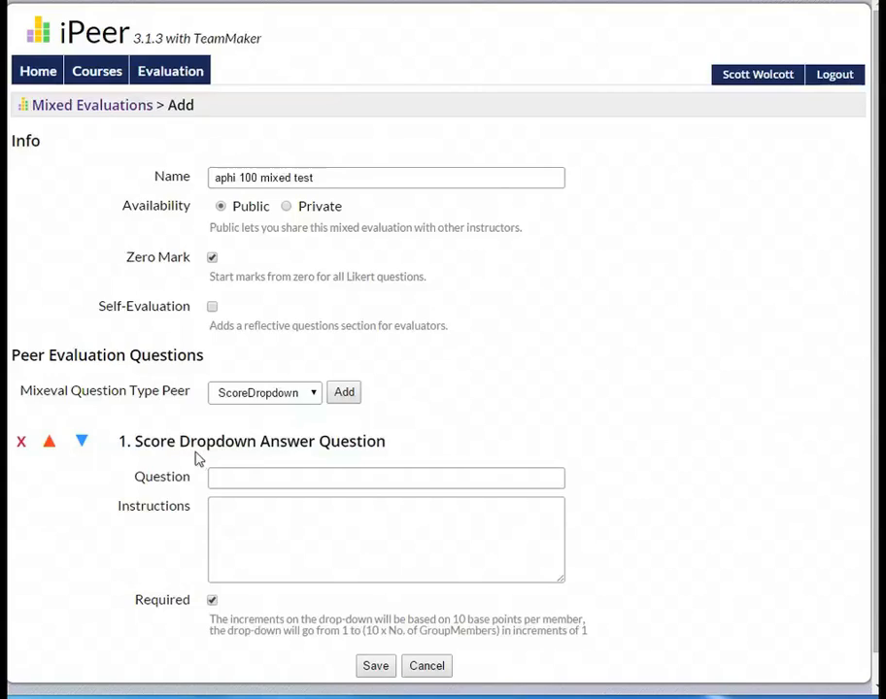
- Fill in the score dropdown question as "question" with the instructions "how to answer this specific question"
click(210, 478)
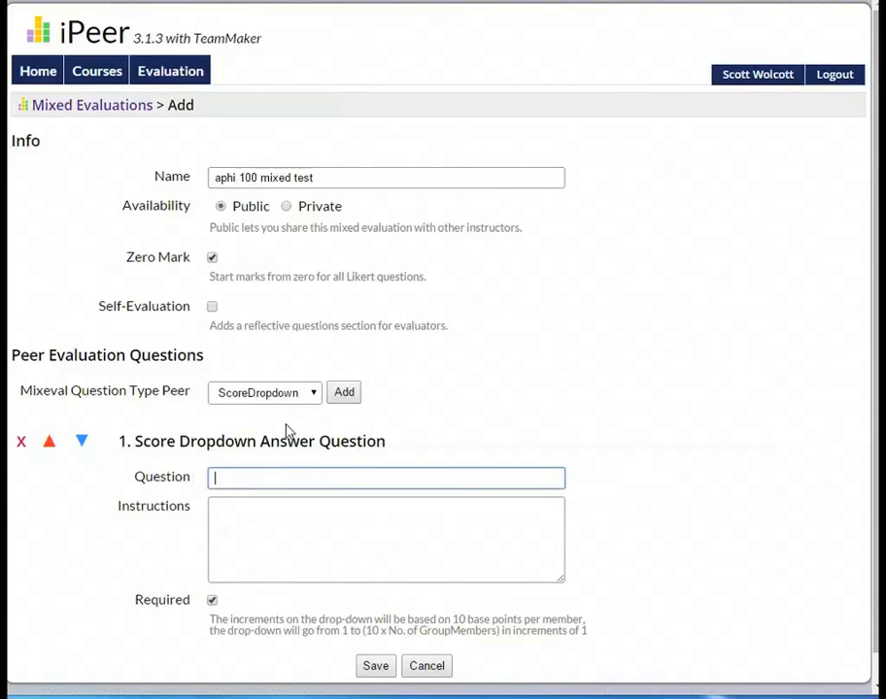
text(question)
key(Tab)
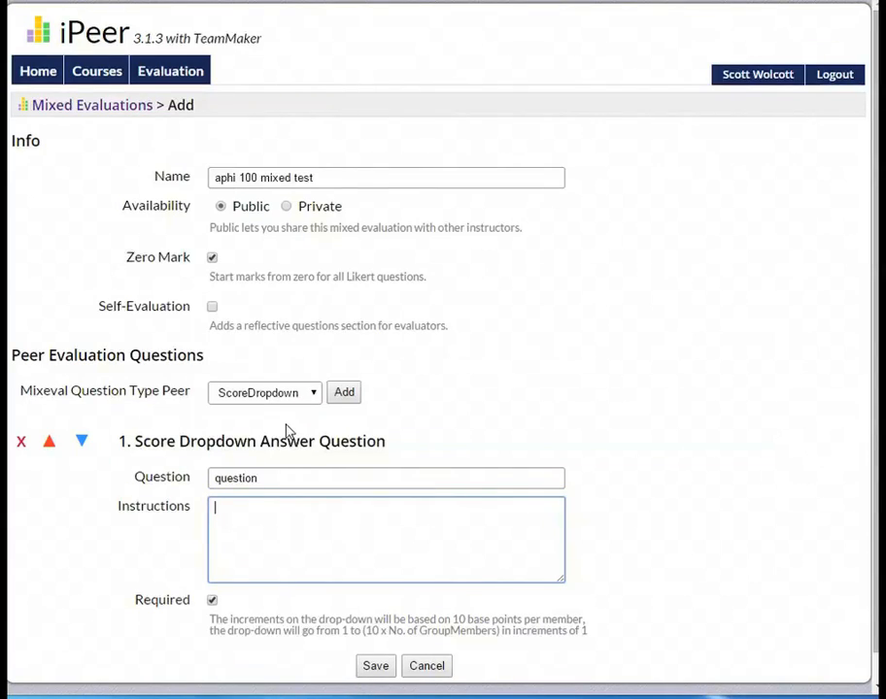
text(how to answer this sp)
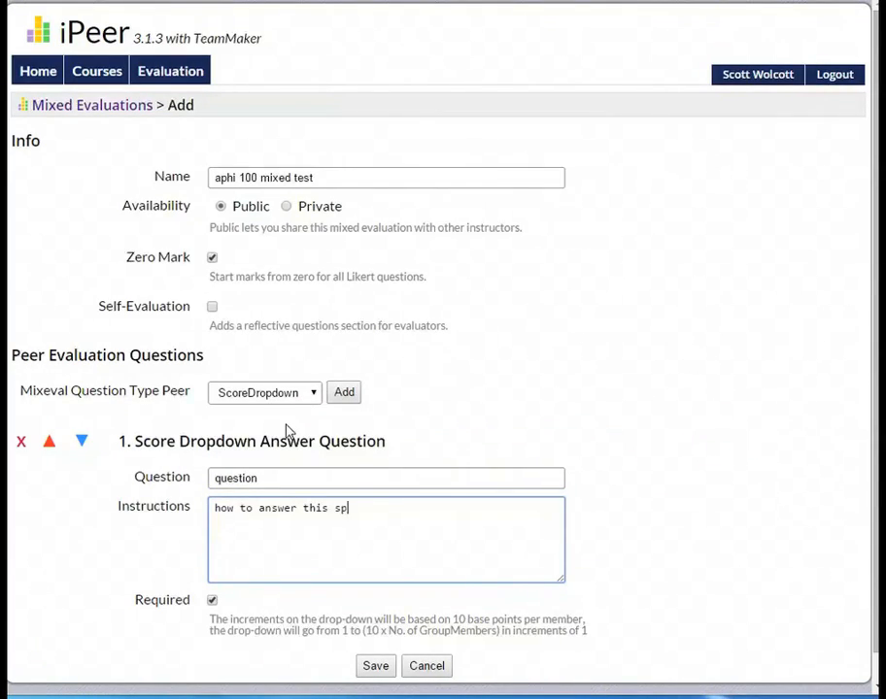
text(ecific question)
- Add a Sentence question as the second peer evaluation question
scroll(287, 431, down, 1)
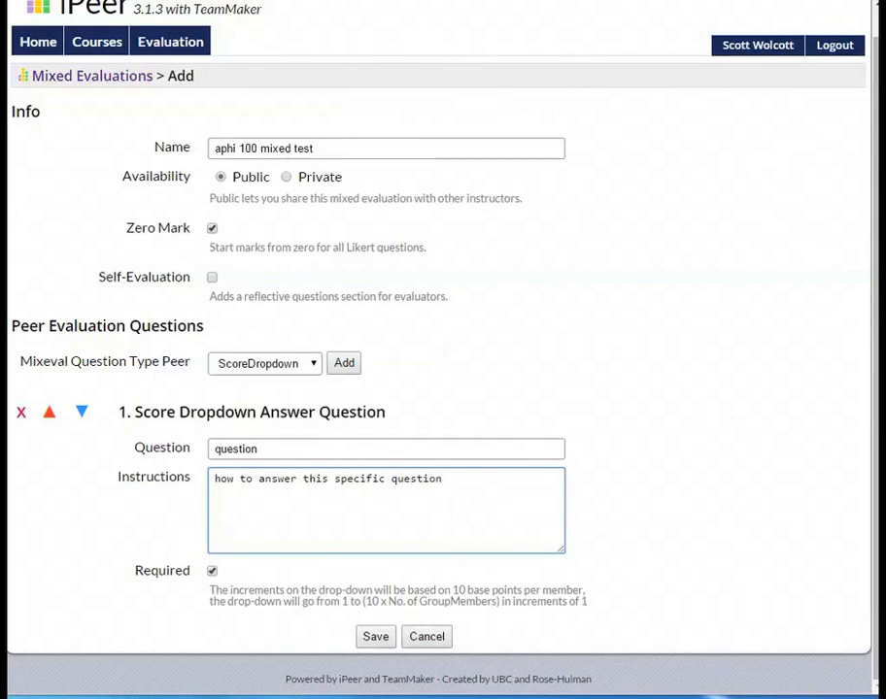
click(314, 365)
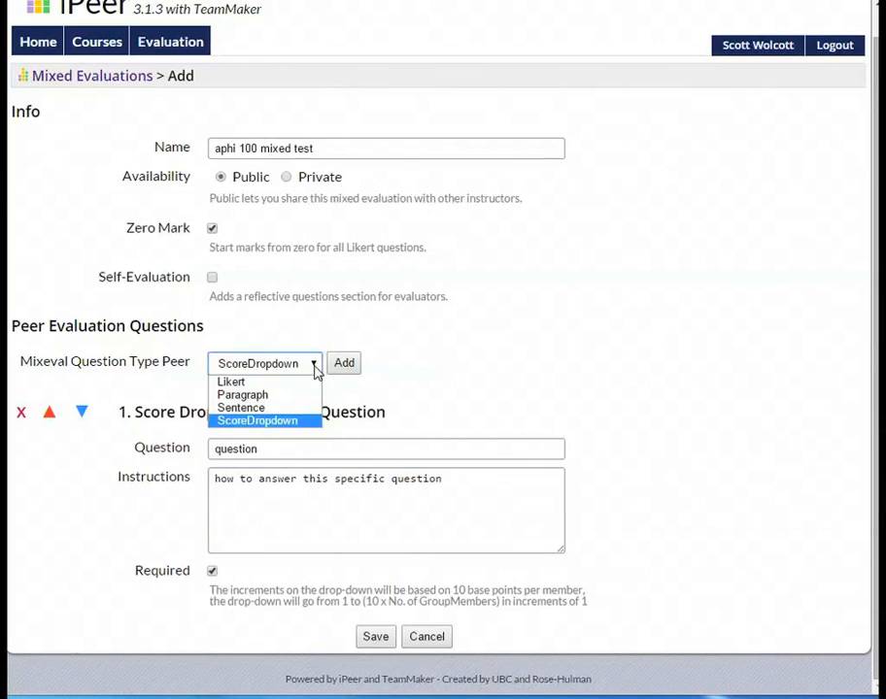
click(296, 409)
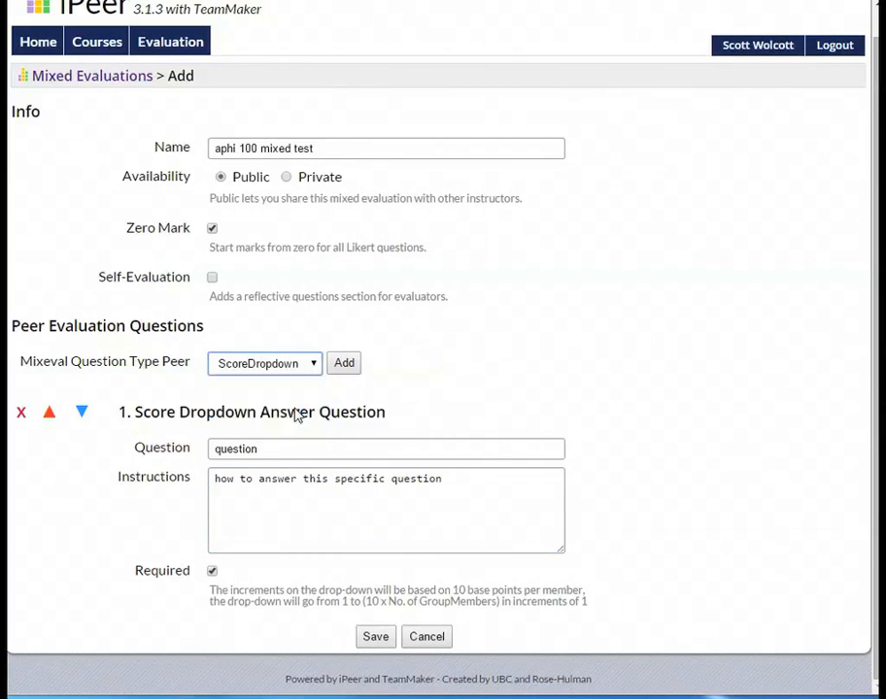
click(342, 367)
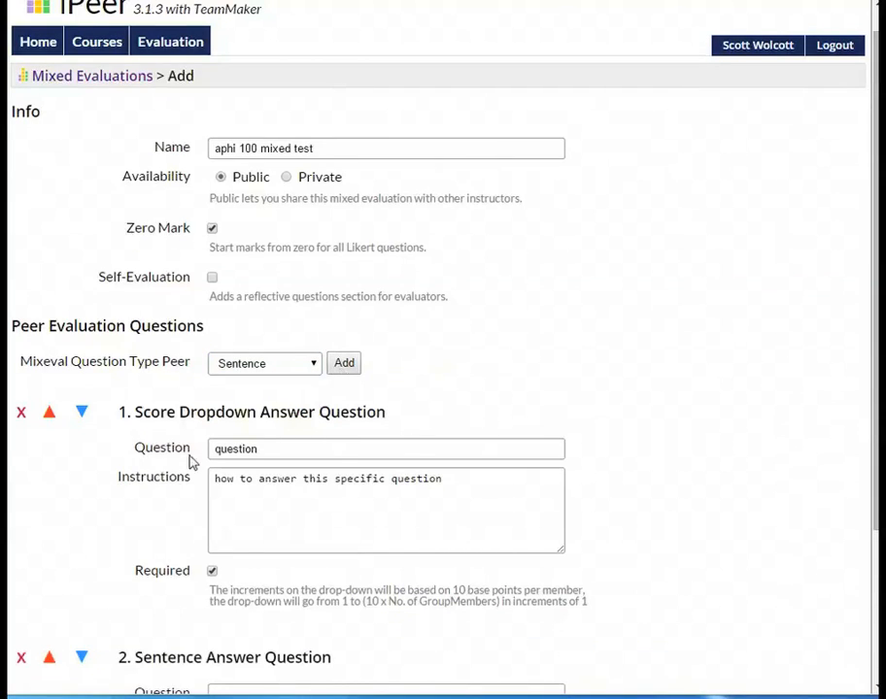
scroll(137, 649, down, 2)
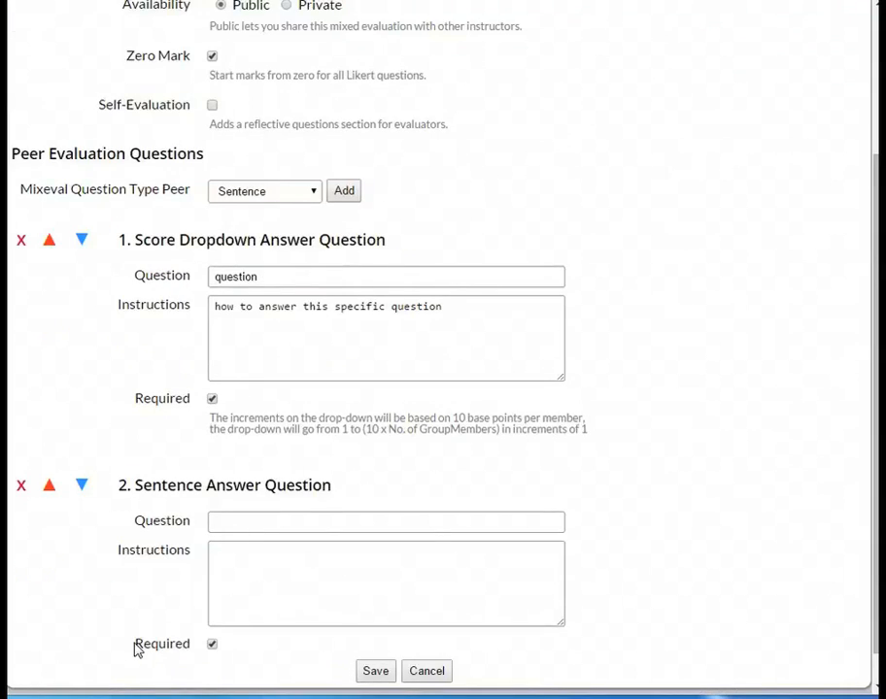
scroll(136, 646, down, 1)
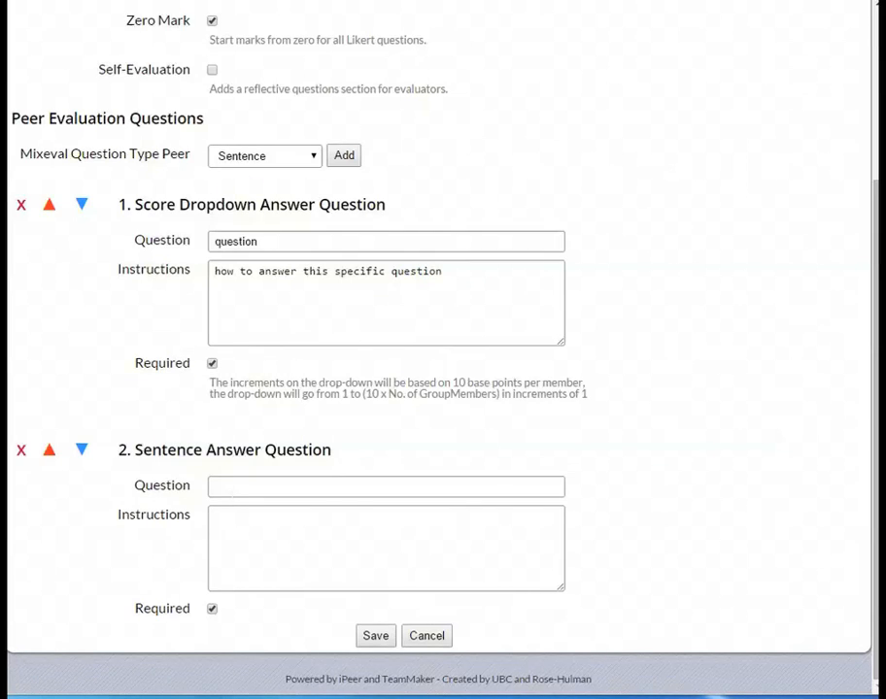
- Fill in the sentence answer question as "question" with the instructions "how to answer this specific question"
click(232, 488)
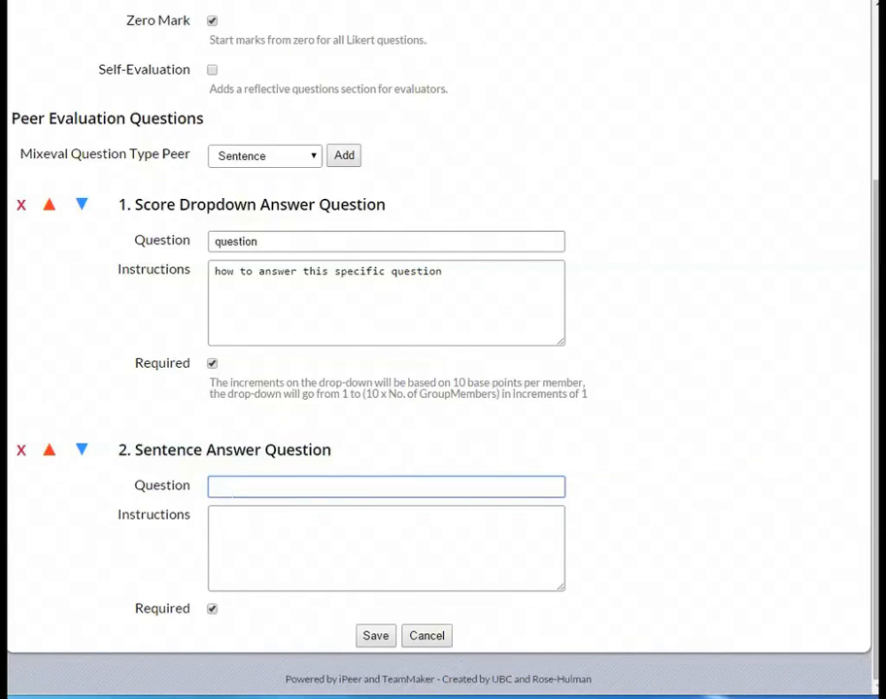
text(questioon)
key(BackSpace)
key(BackSpace)
text(n)
key(Tab)
text(h)
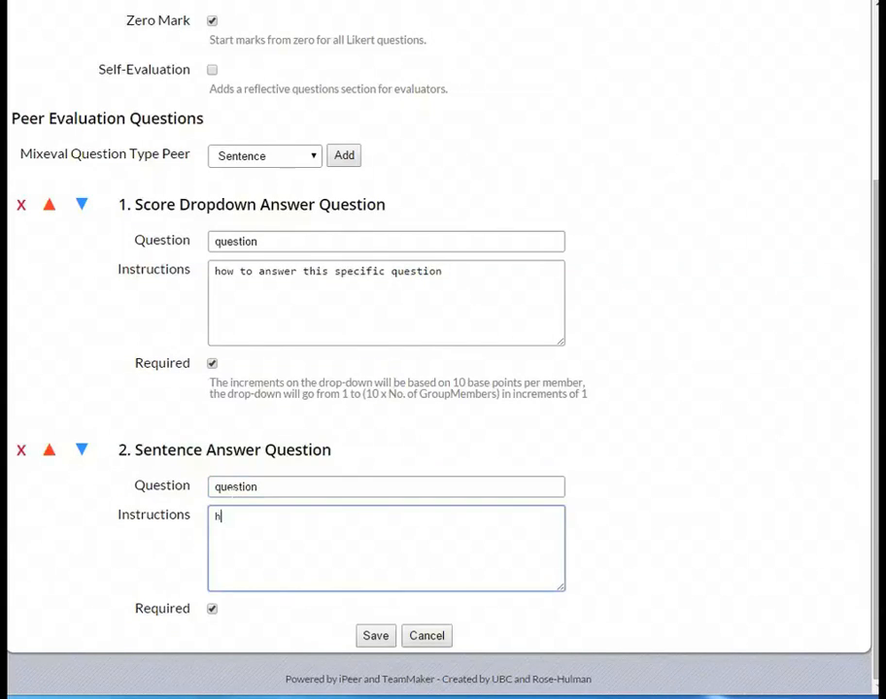
text(ow to answer this s)
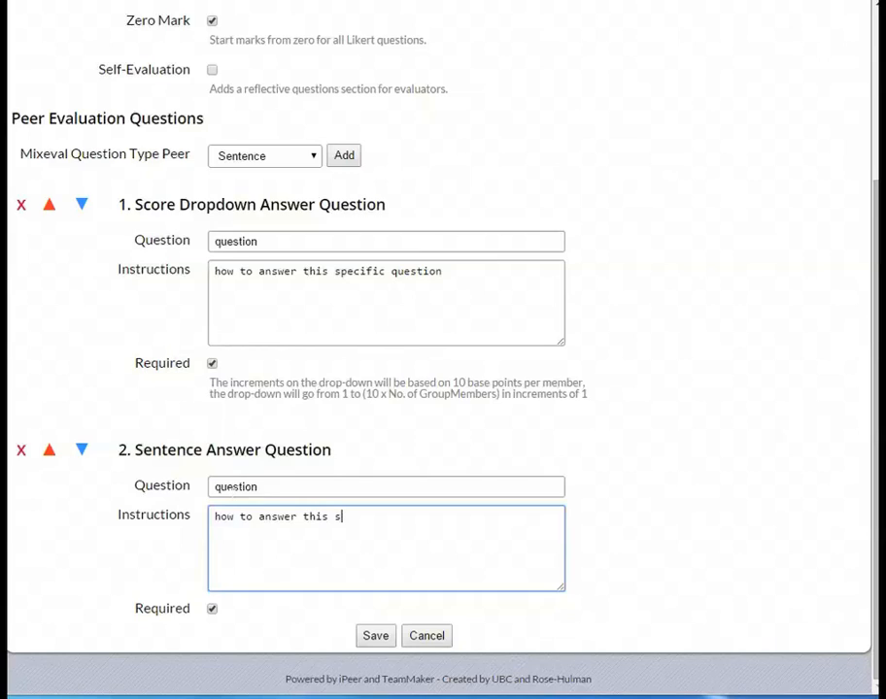
text(pecific questio)
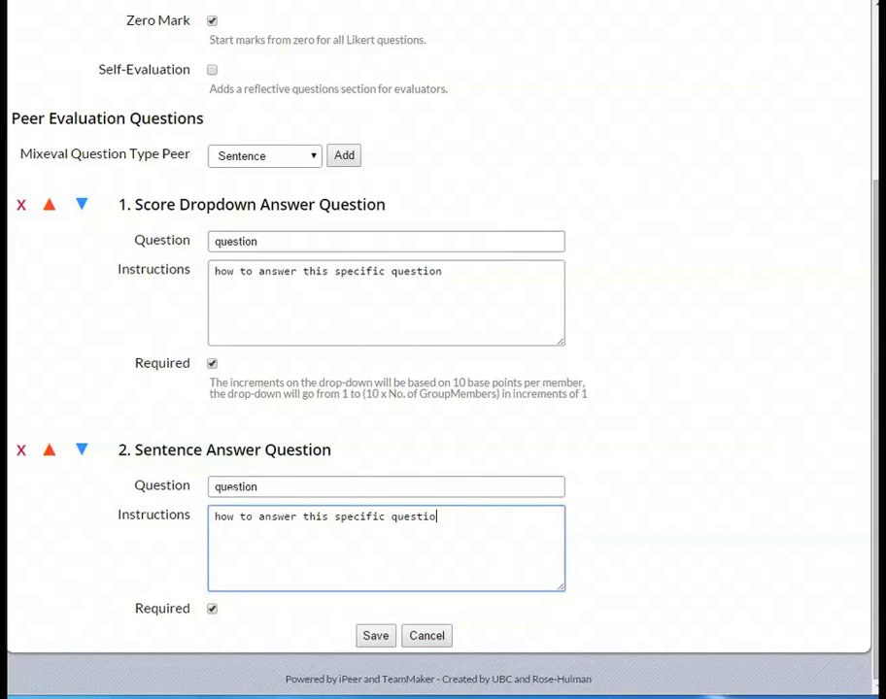
text(n)
- Add a Paragraph question as the third peer evaluation question
click(312, 160)
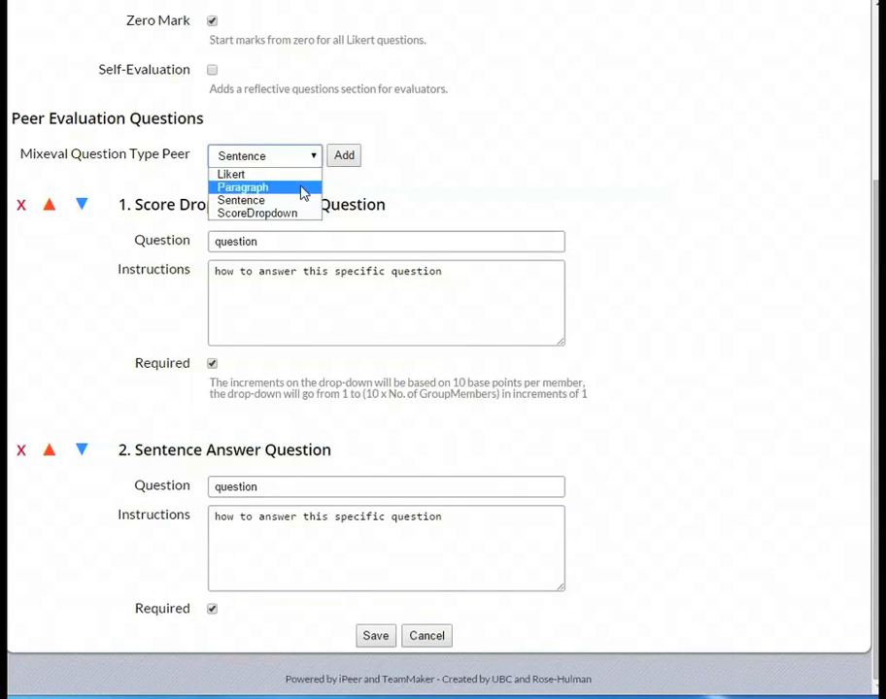
click(302, 191)
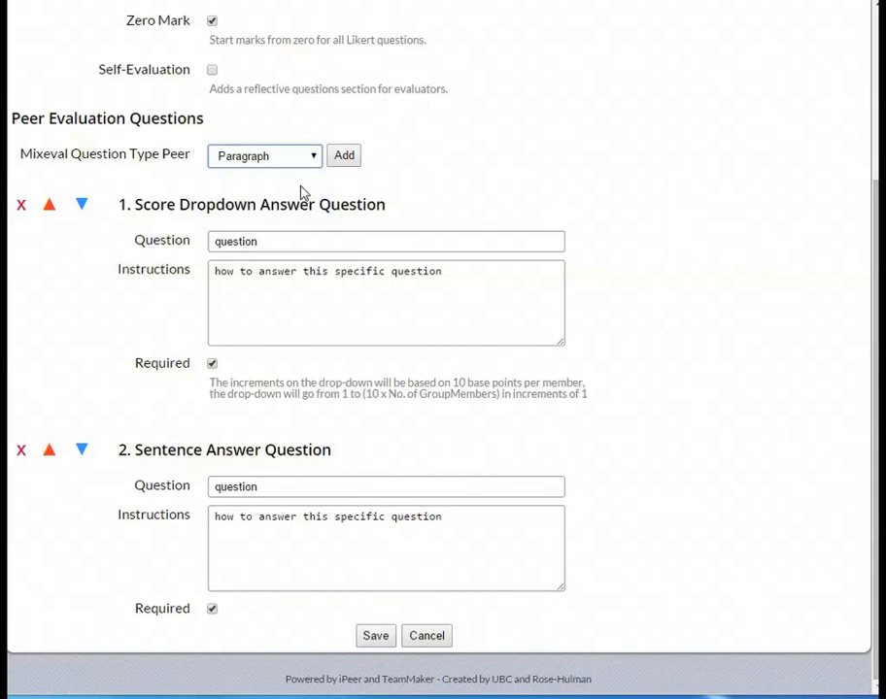
click(344, 160)
scroll(330, 525, down, 3)
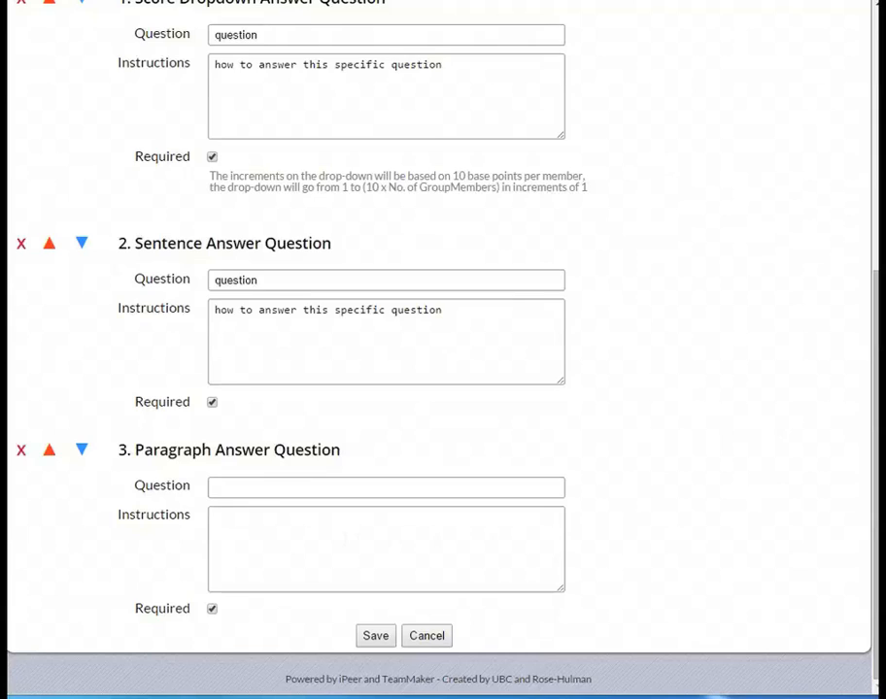
- Add a Likert question as the fourth peer evaluation question
scroll(437, 350, up, 3)
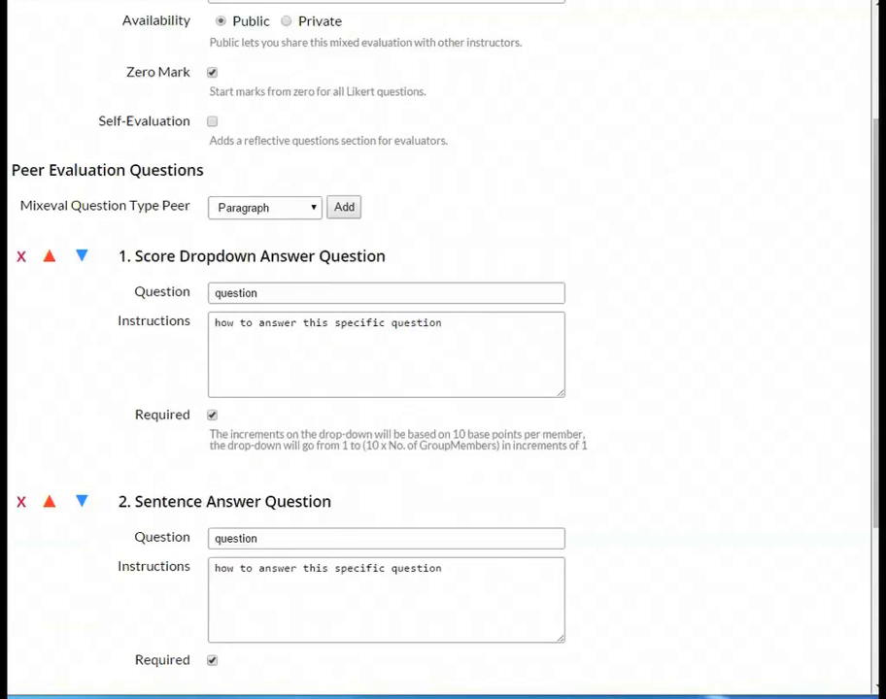
click(311, 209)
click(307, 226)
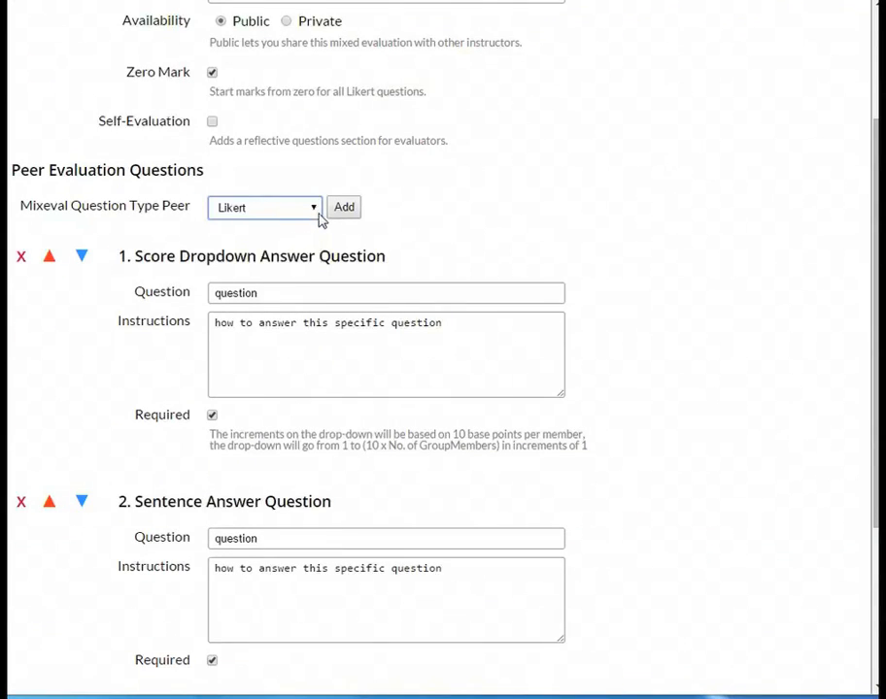
click(339, 210)
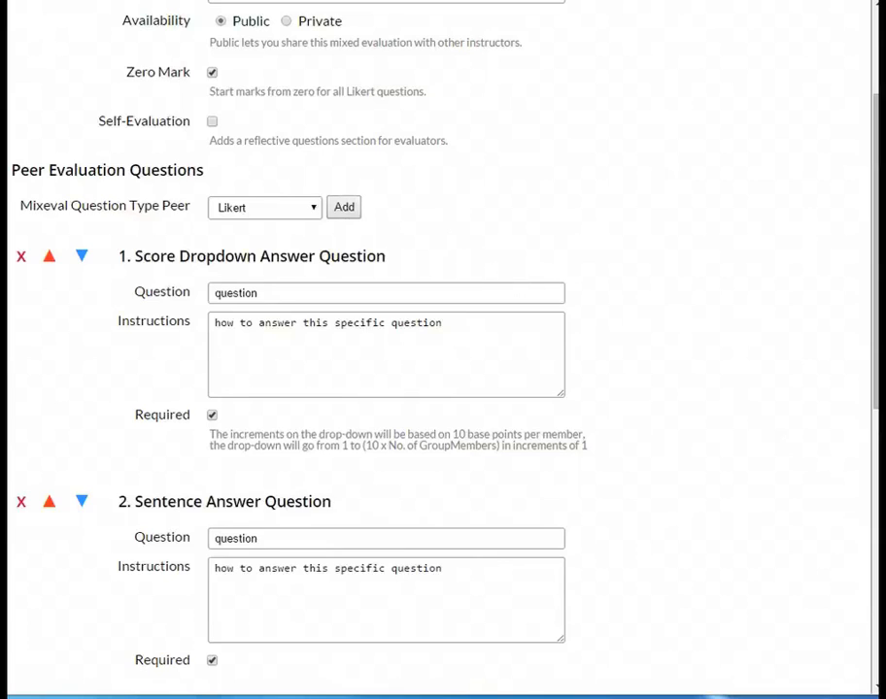
- Fill in the Likert answer question as "question" with the instructions "specific instructions for this question"
scroll(439, 365, down, 5)
scroll(439, 366, down, 1)
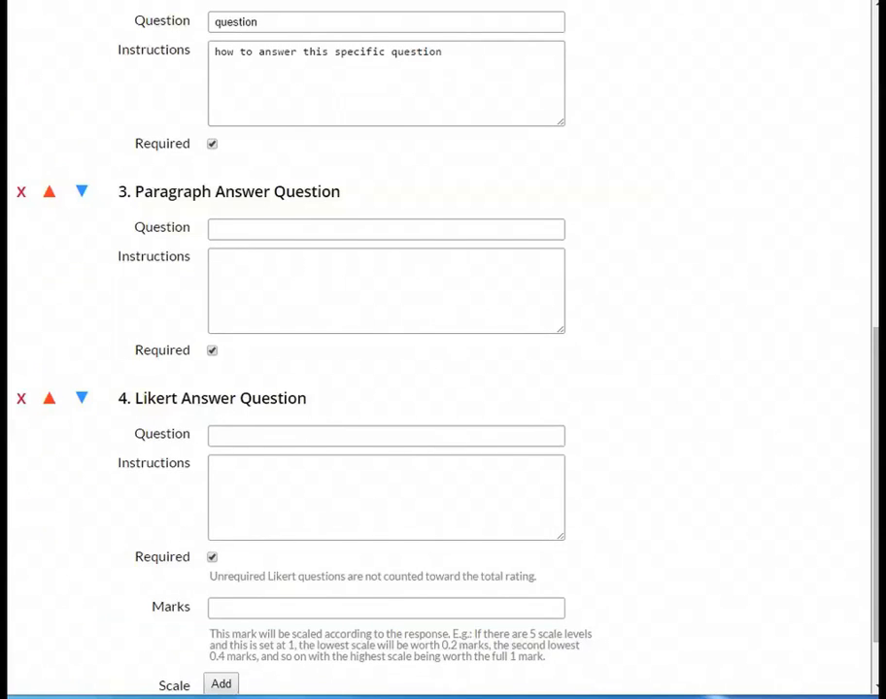
scroll(191, 439, down, 1)
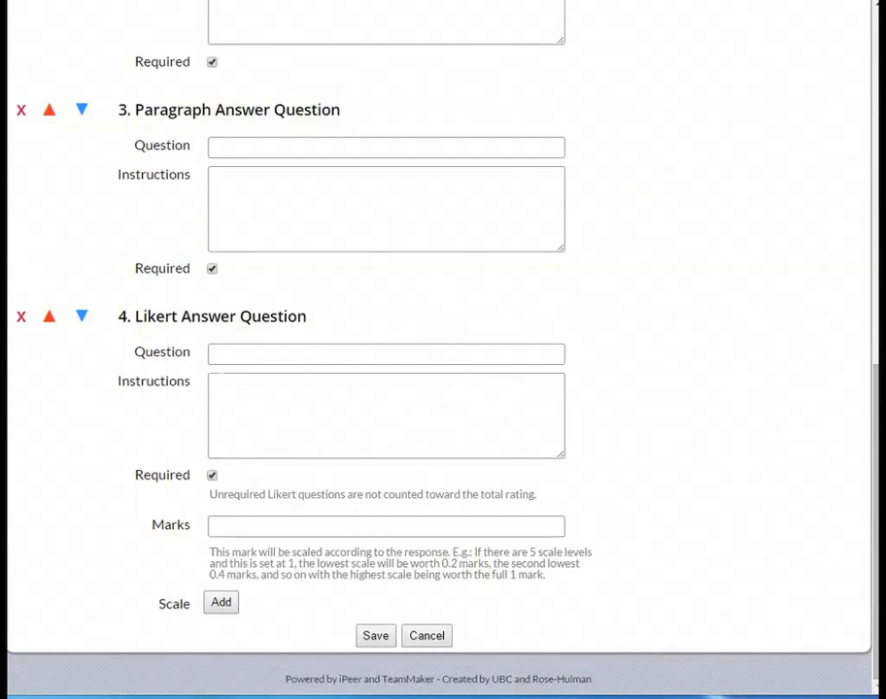
click(328, 351)
text(question)
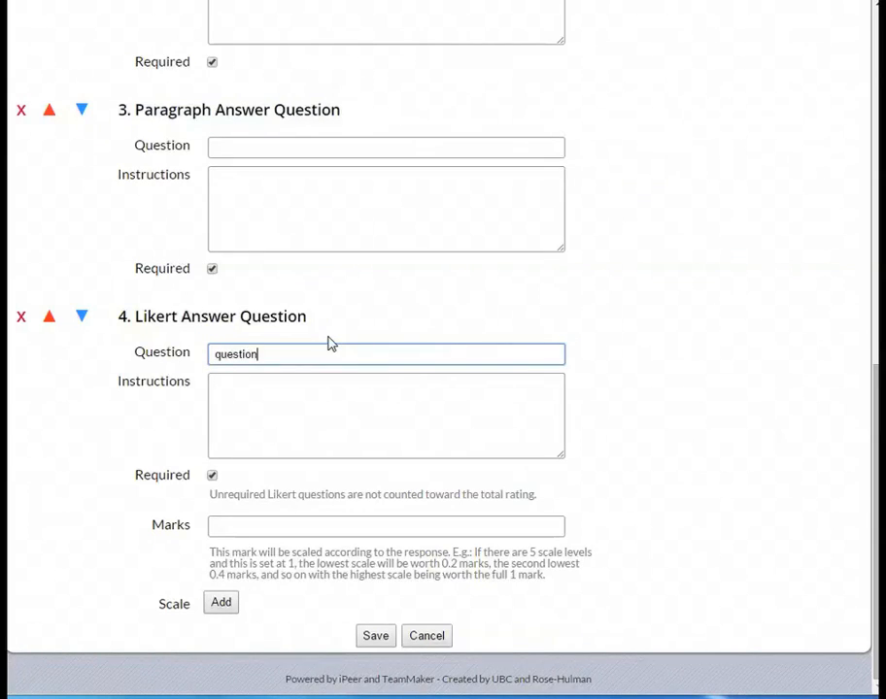
key(Tab)
text(specif)
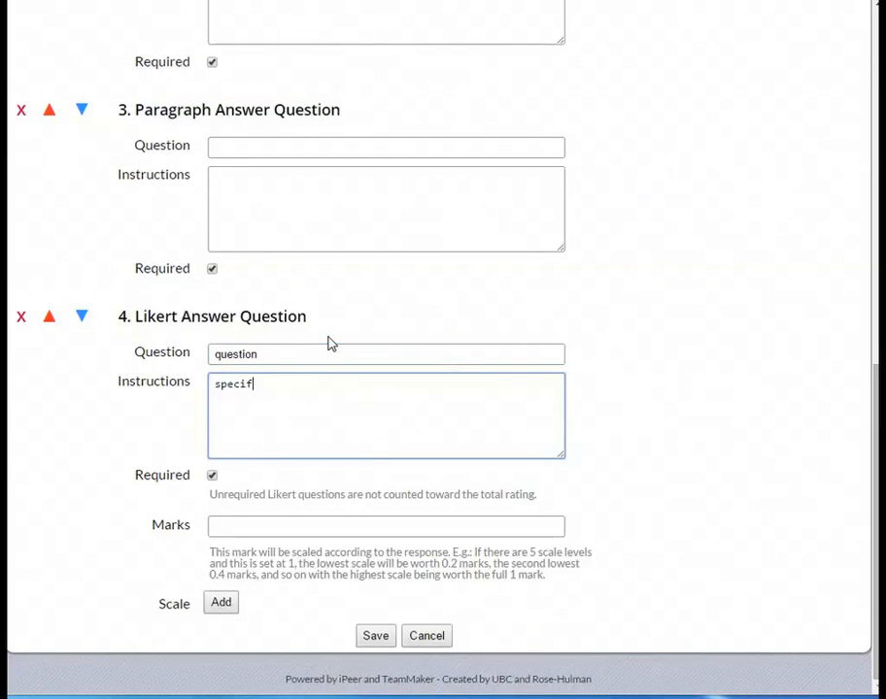
text(ic instructions for this)
text(question)
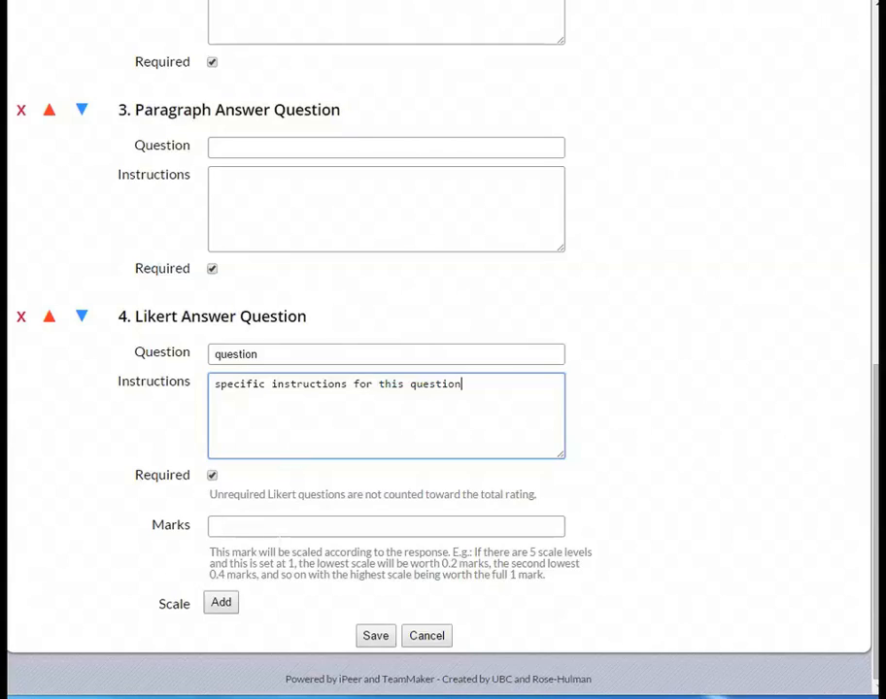
- Set the Likert question's marks to 4 and add four blank scale levels
click(280, 527)
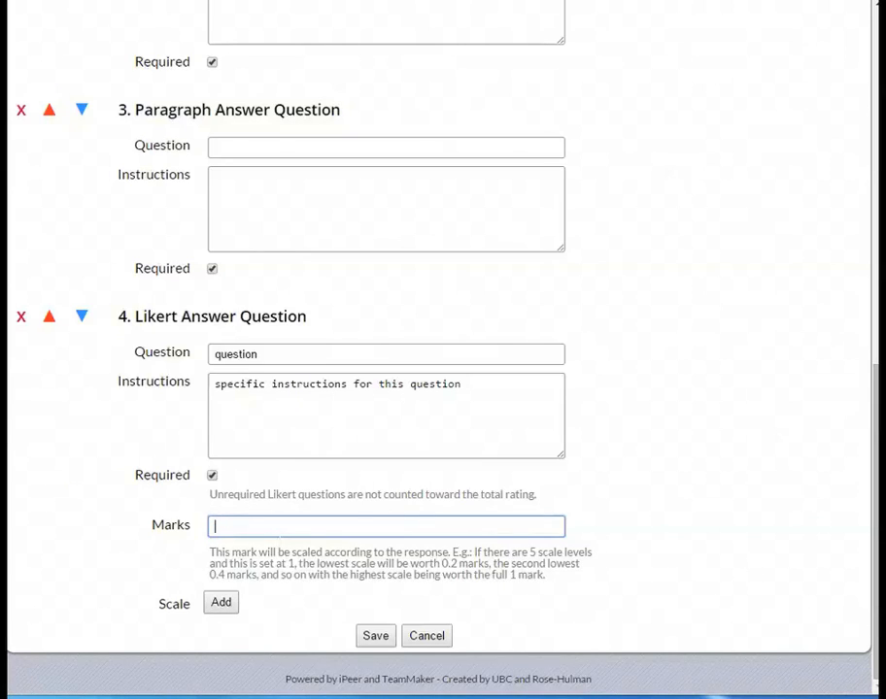
text(4)
click(224, 604)
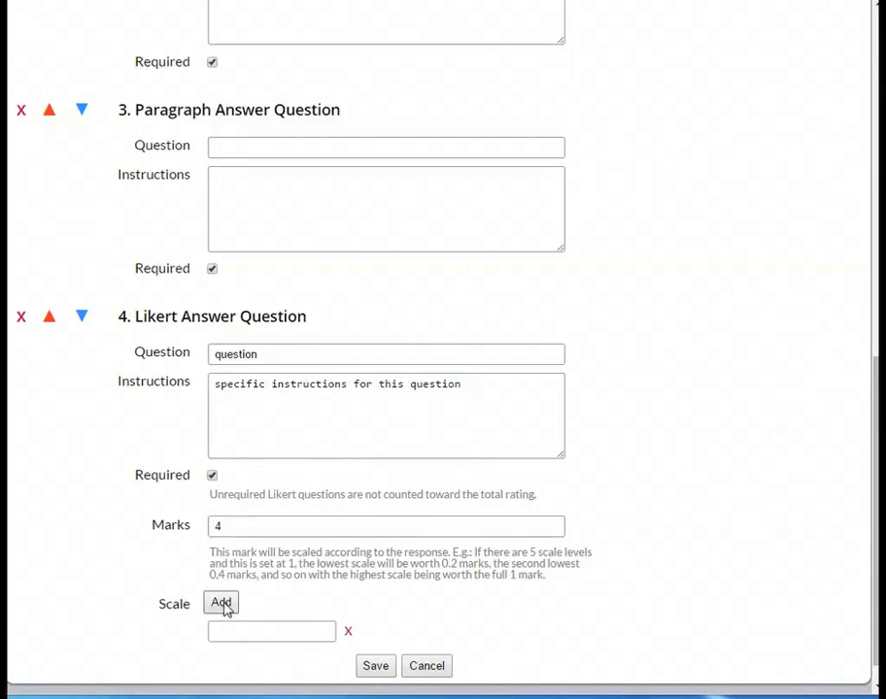
click(224, 604)
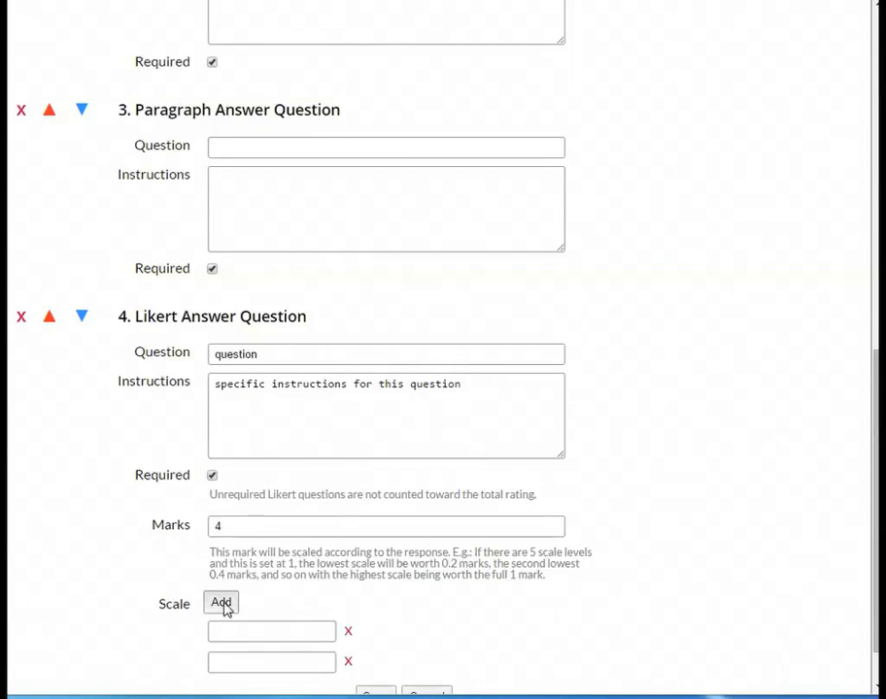
click(223, 604)
scroll(224, 604, down, 3)
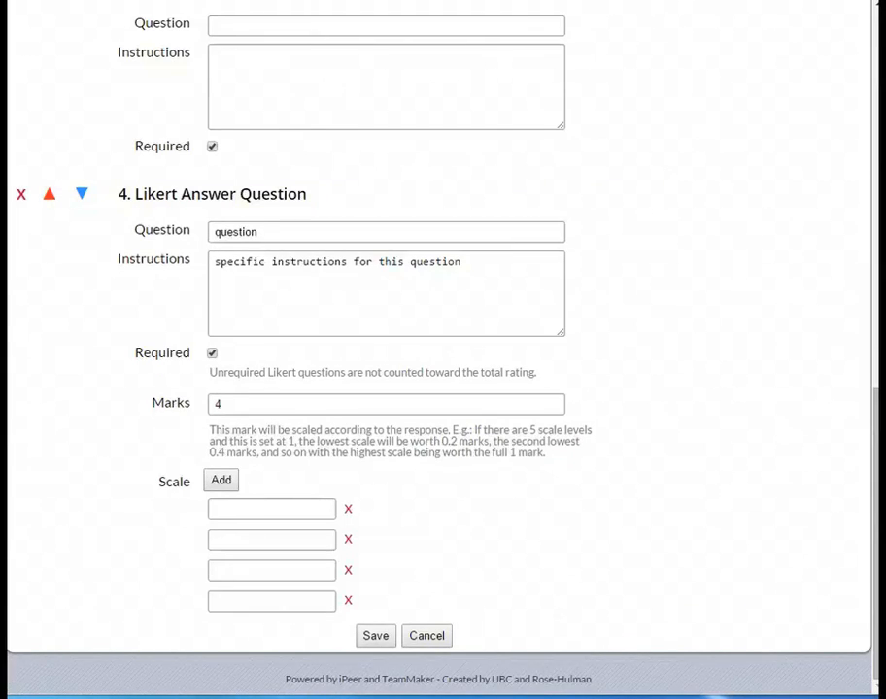
- Replace the Likert question's text with "did this group member give good input in group discussions"
drag(277, 233, 202, 233)
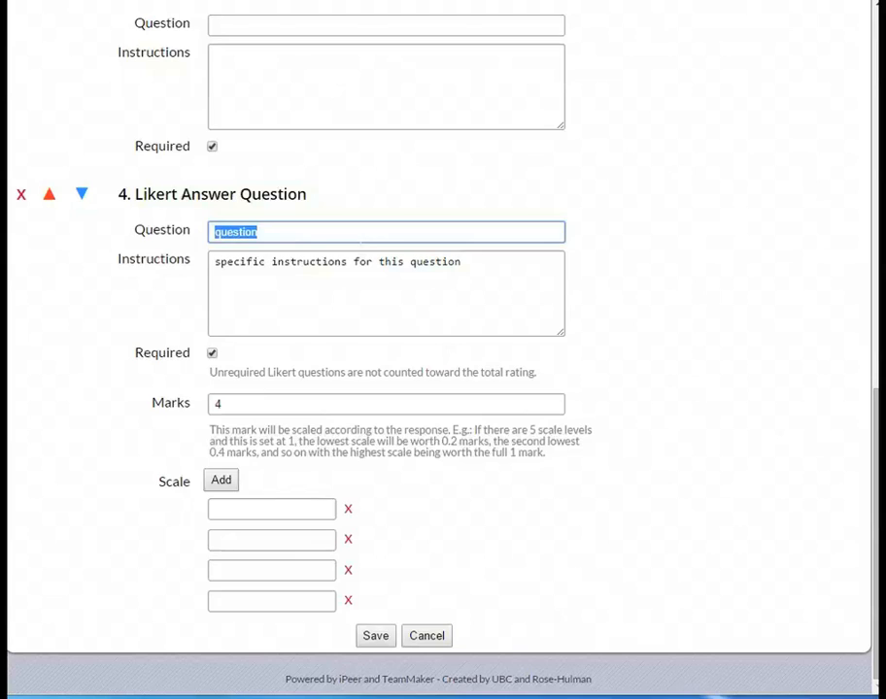
text(did this )
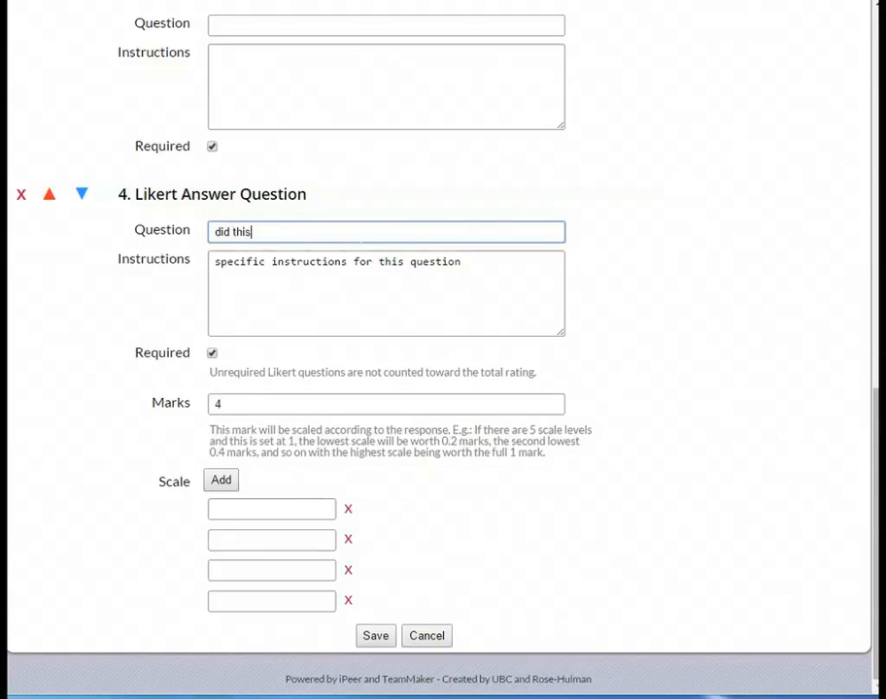
text(group memeber)
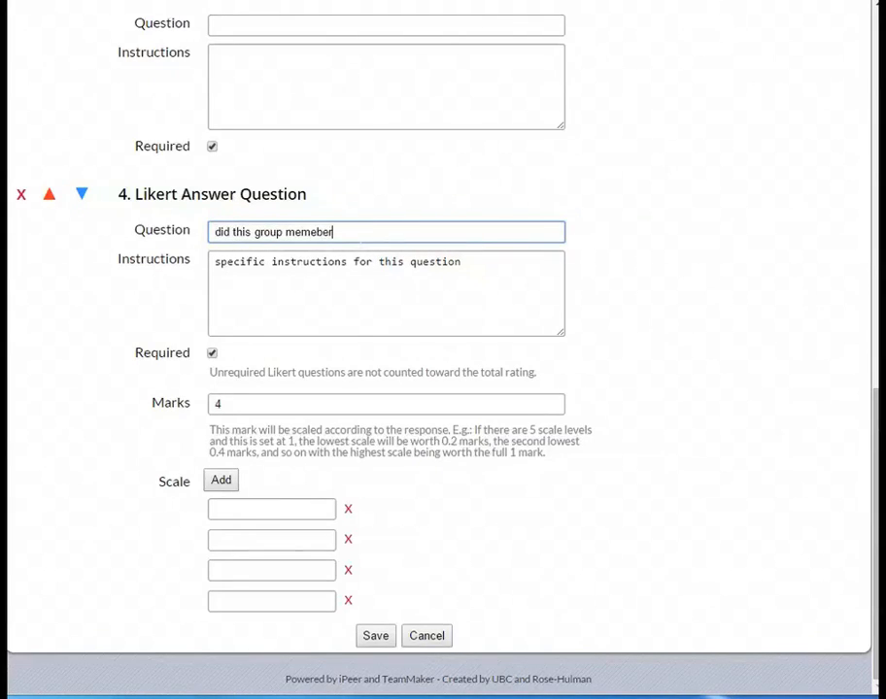
key(BackSpace)
key(BackSpace)
key(BackSpace)
key(BackSpace)
text(ber give good inp)
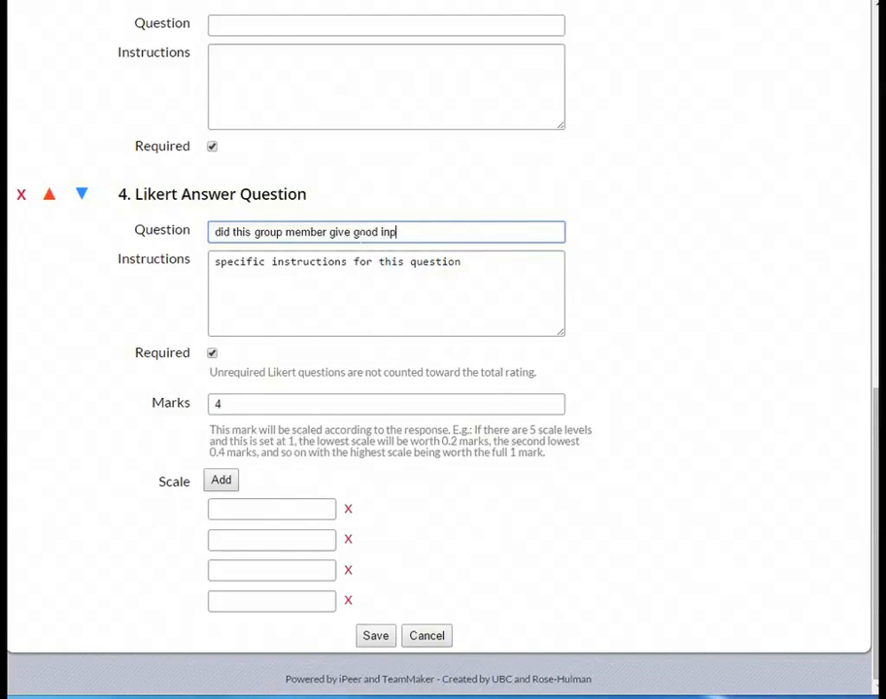
text(ut in group discussions)
key(Tab)
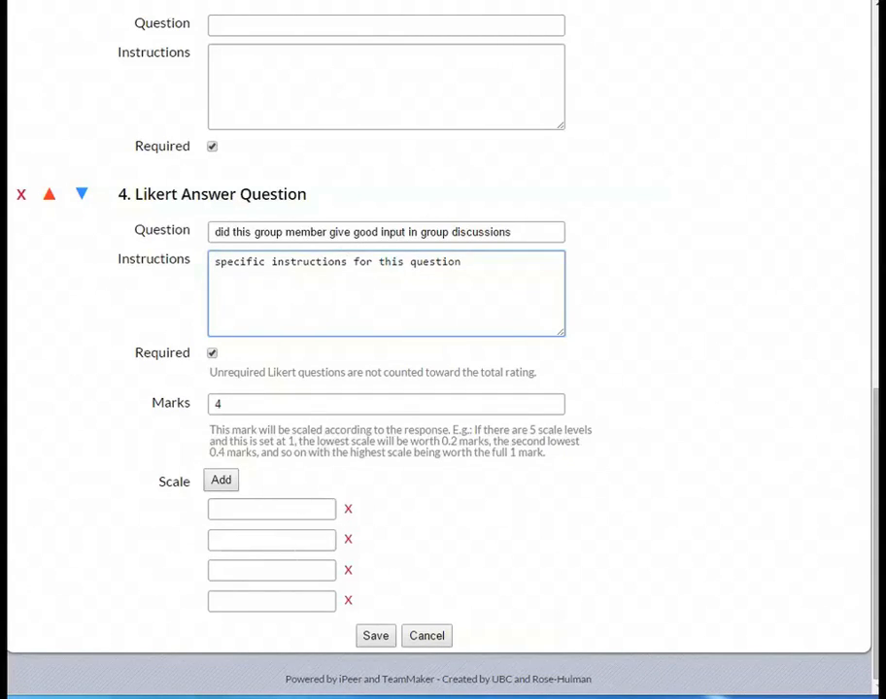
- Label the four Likert scale levels, in order, "poor input", "mediocre input", "good input" and "outstanding input"
click(269, 511)
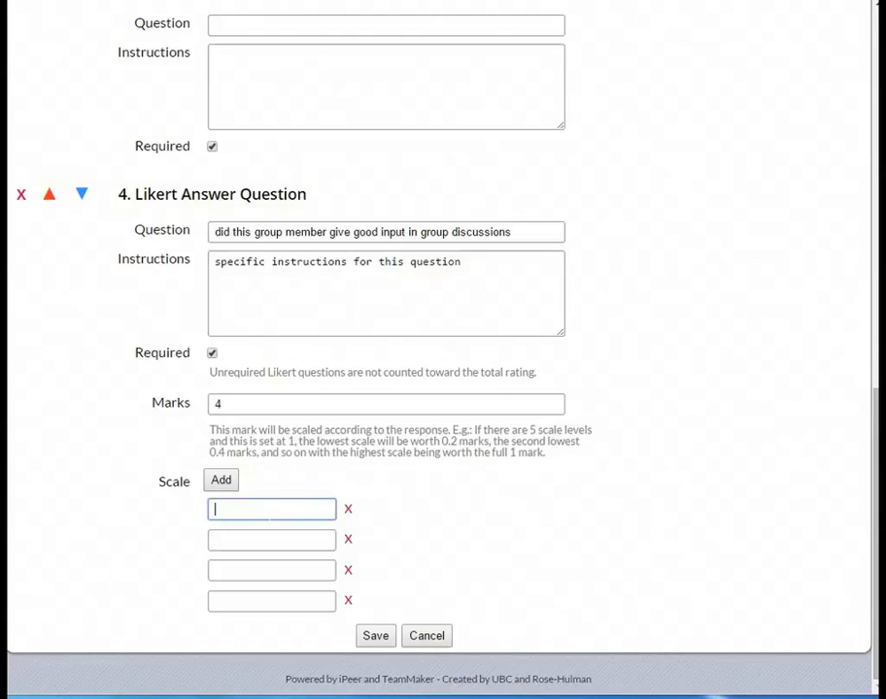
text(poor input)
key(Tab)
key(Tab)
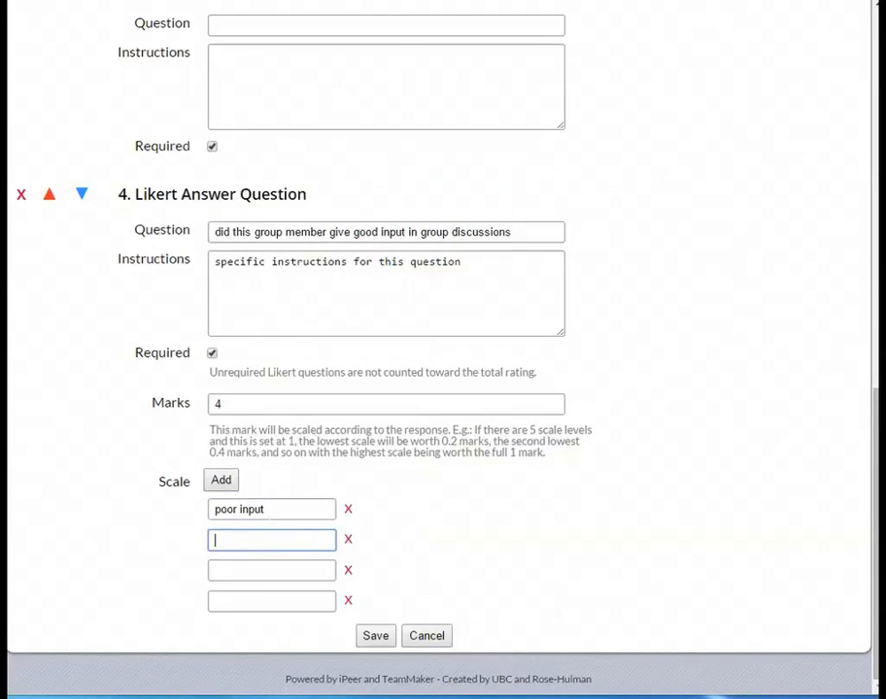
text(mediocre input)
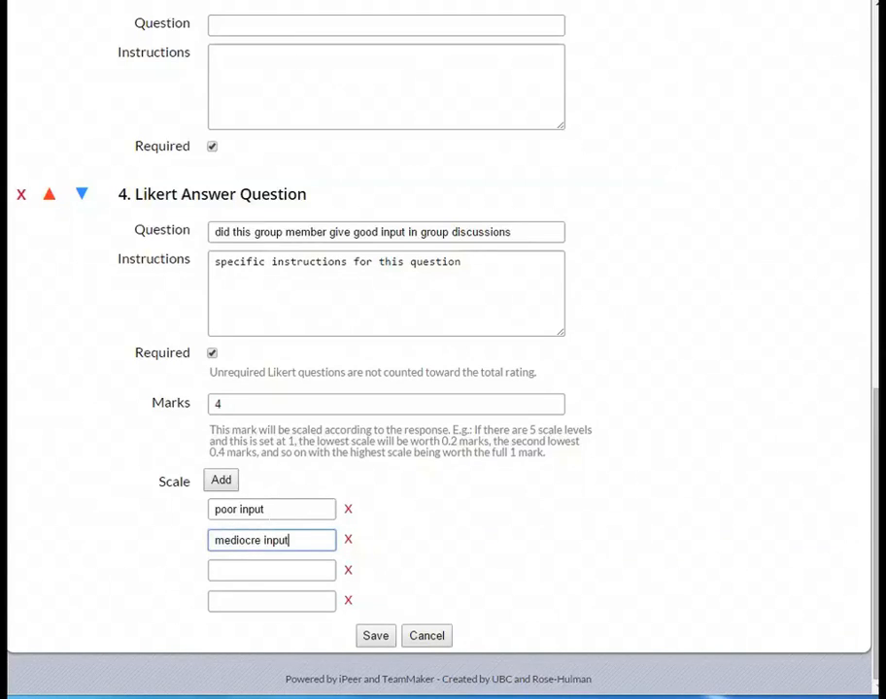
key(Tab)
key(Tab)
text(goo)
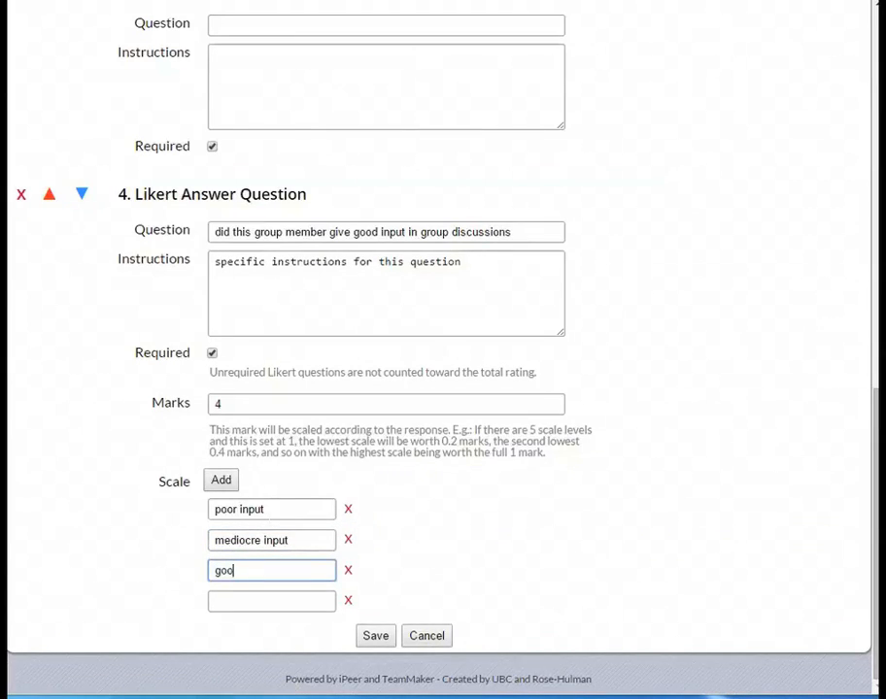
text(d input)
key(Tab)
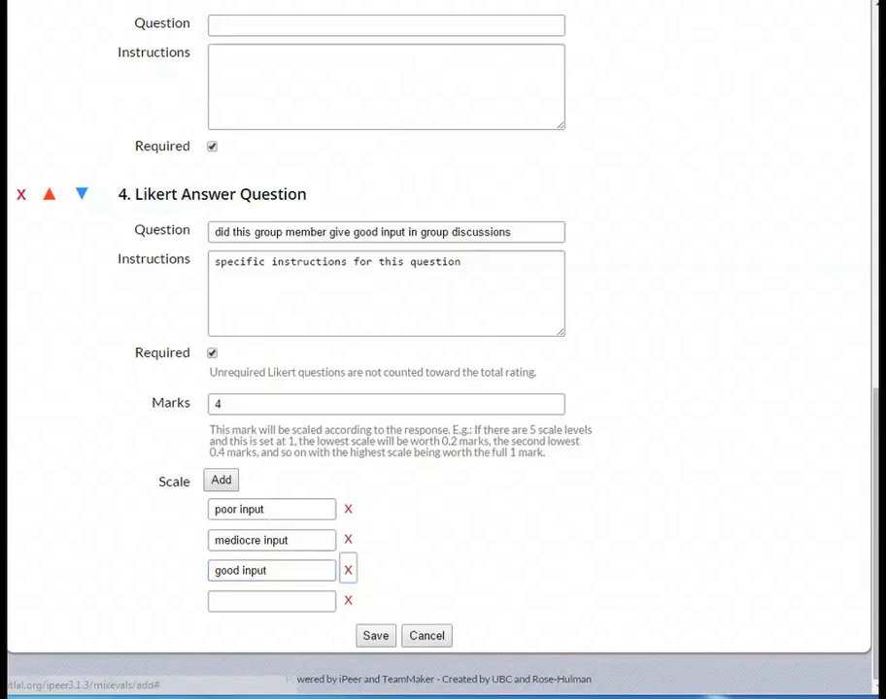
key(Tab)
text(outs)
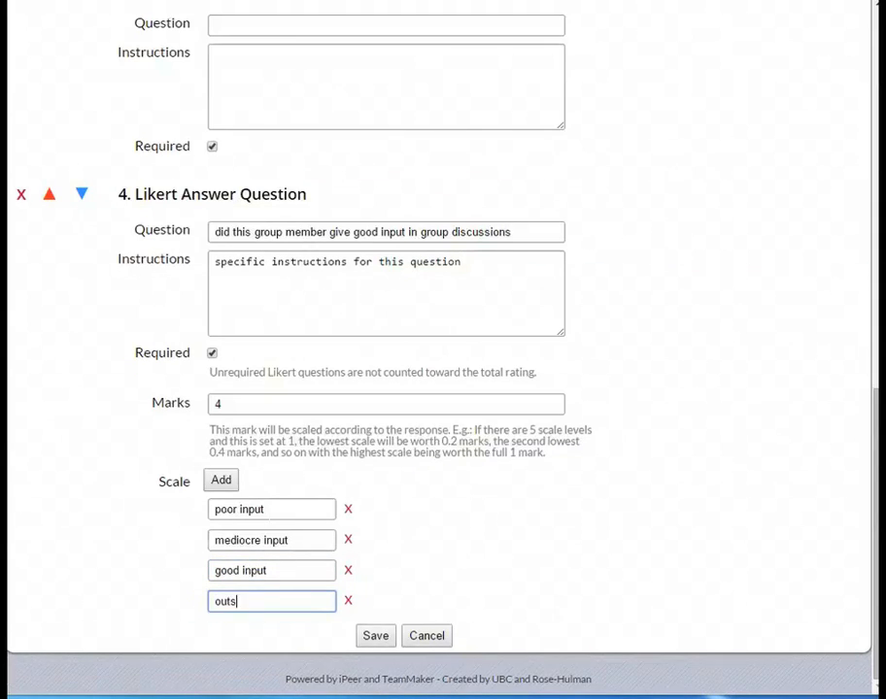
text(tanding input)
- Move the Sentence question above the Score Dropdown question and delete the Score Dropdown question
scroll(93, 296, up, 5)
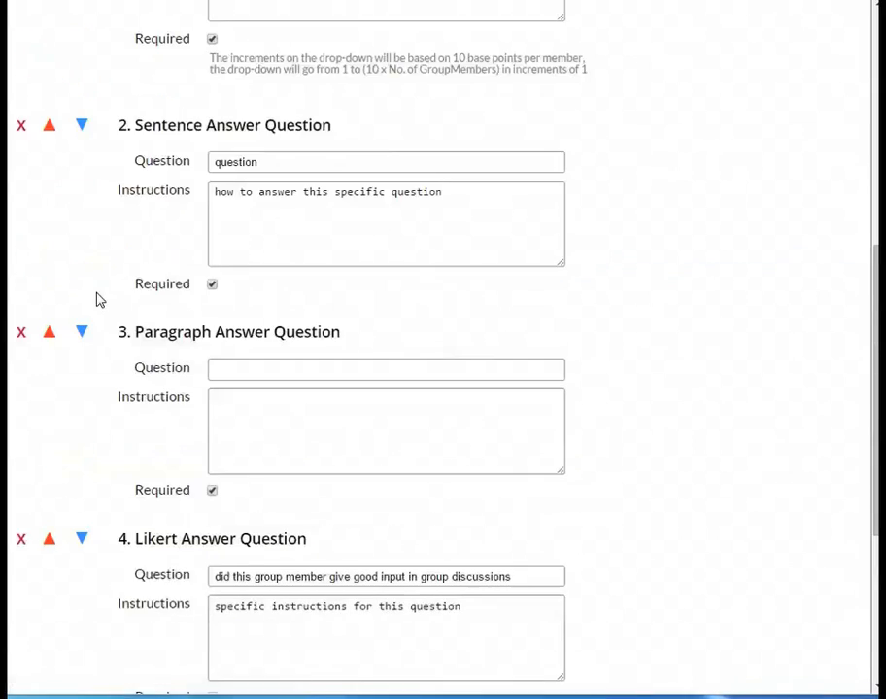
click(49, 298)
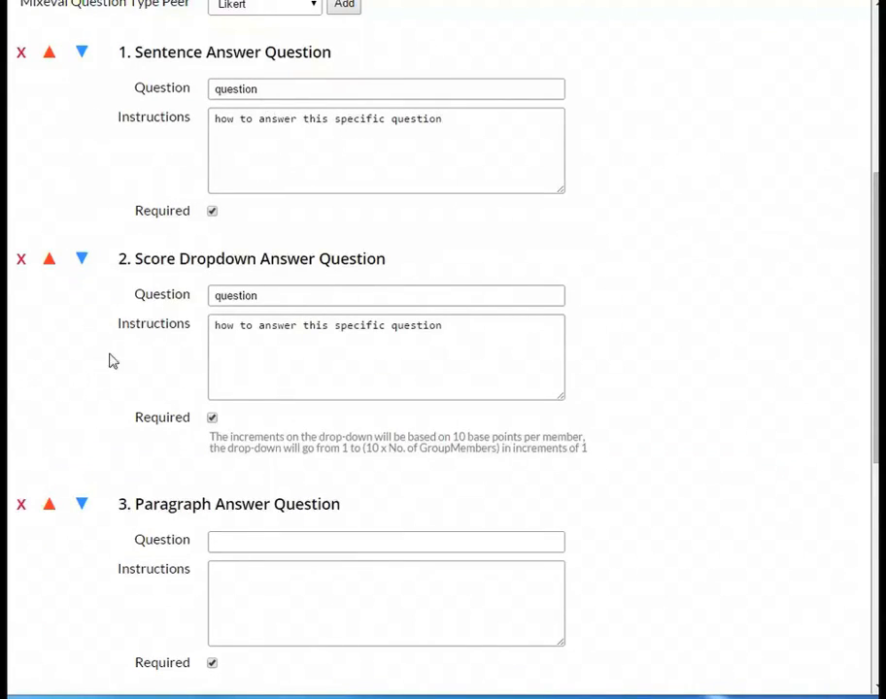
click(20, 259)
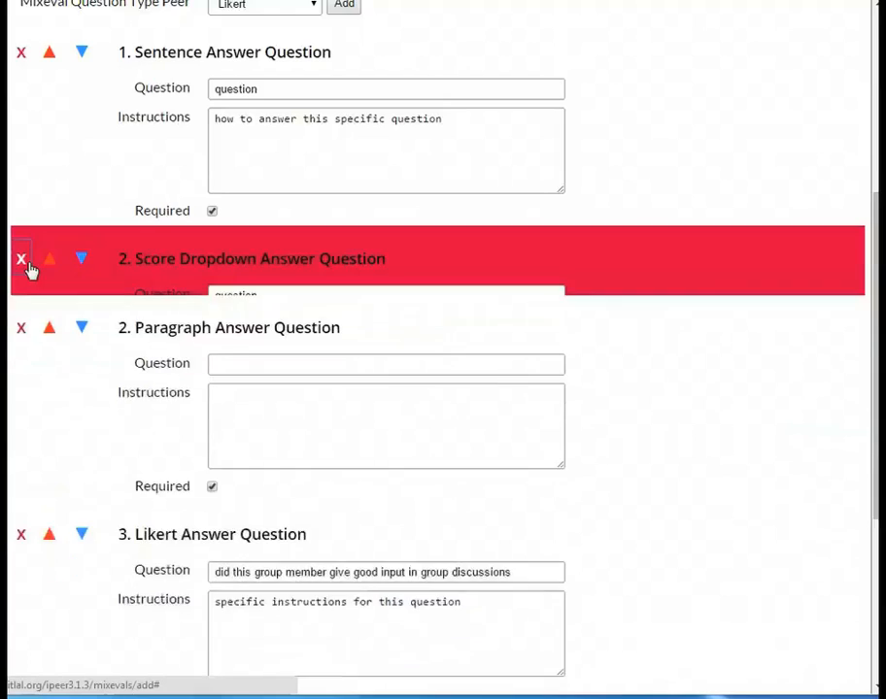
- Leave the mixed evaluation unsaved and start a new survey named "aphi 100 survey test"
scroll(289, 302, up, 4)
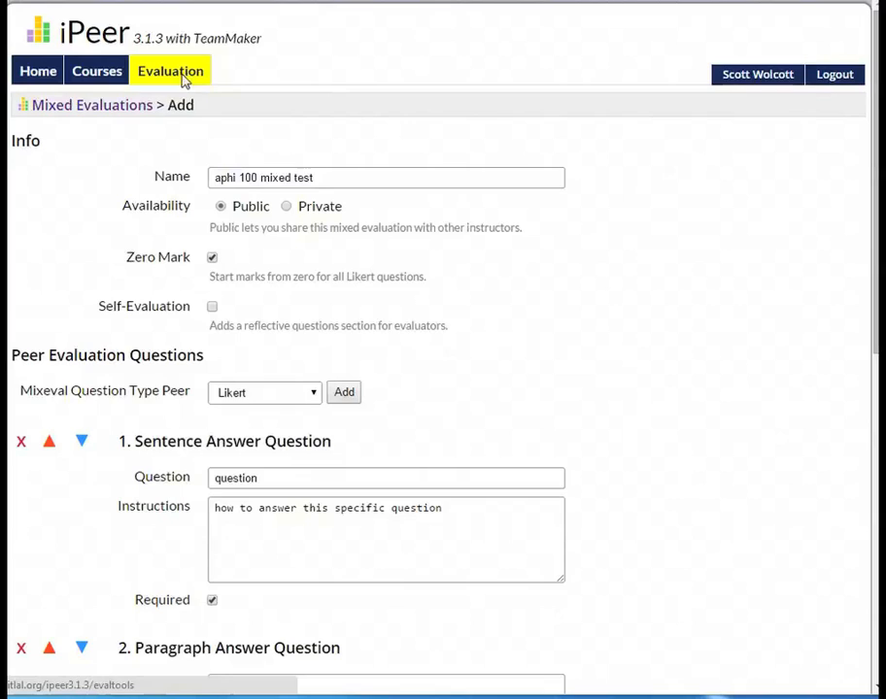
click(186, 80)
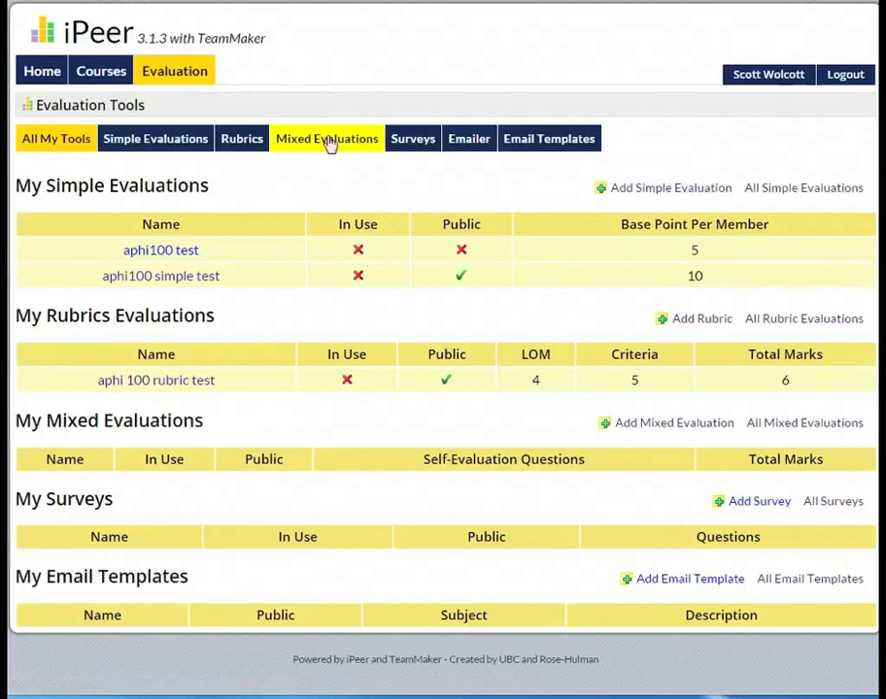
click(418, 144)
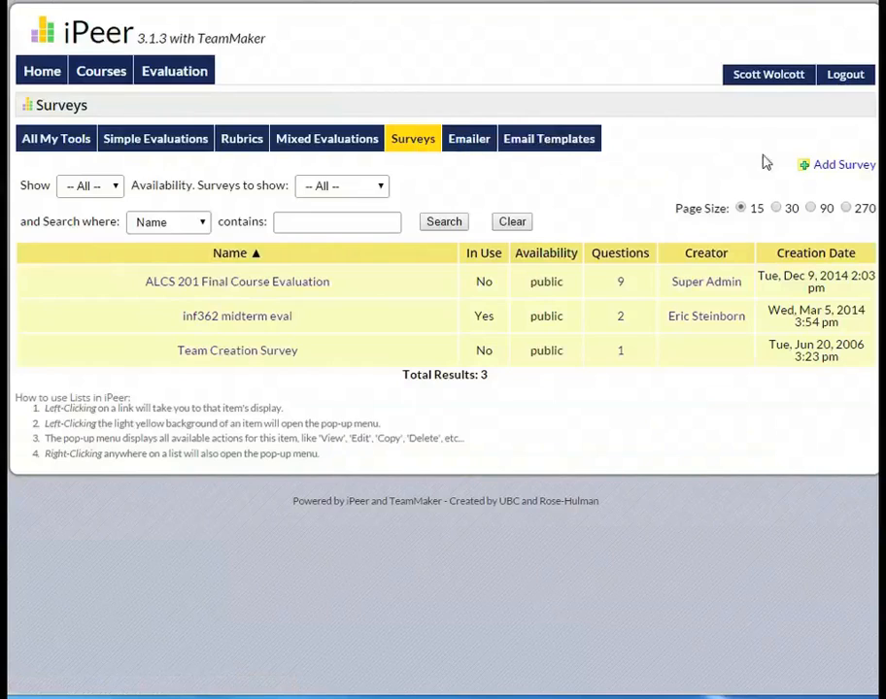
click(861, 169)
click(364, 139)
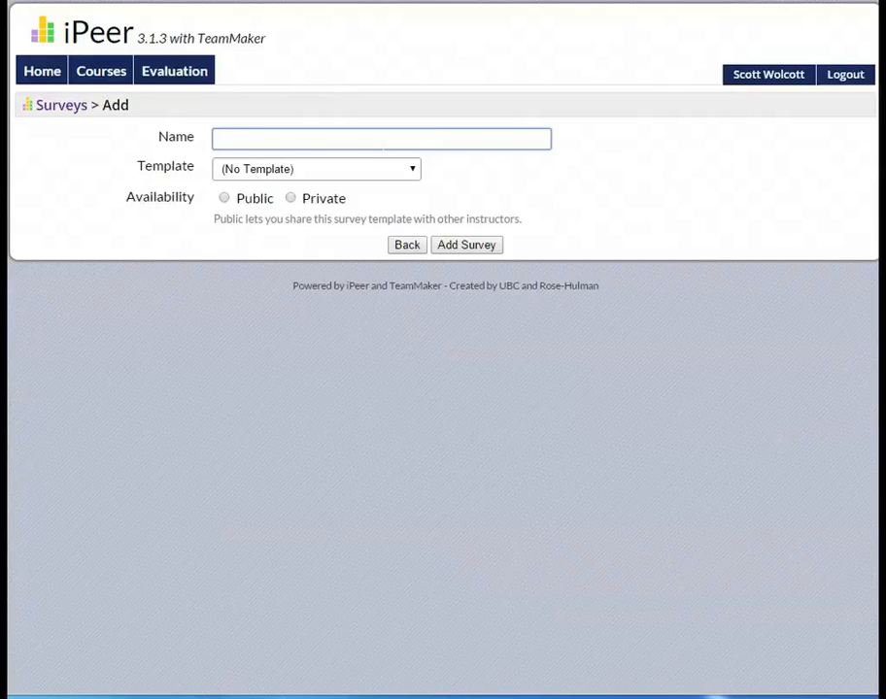
text(aphi 100 survey test)
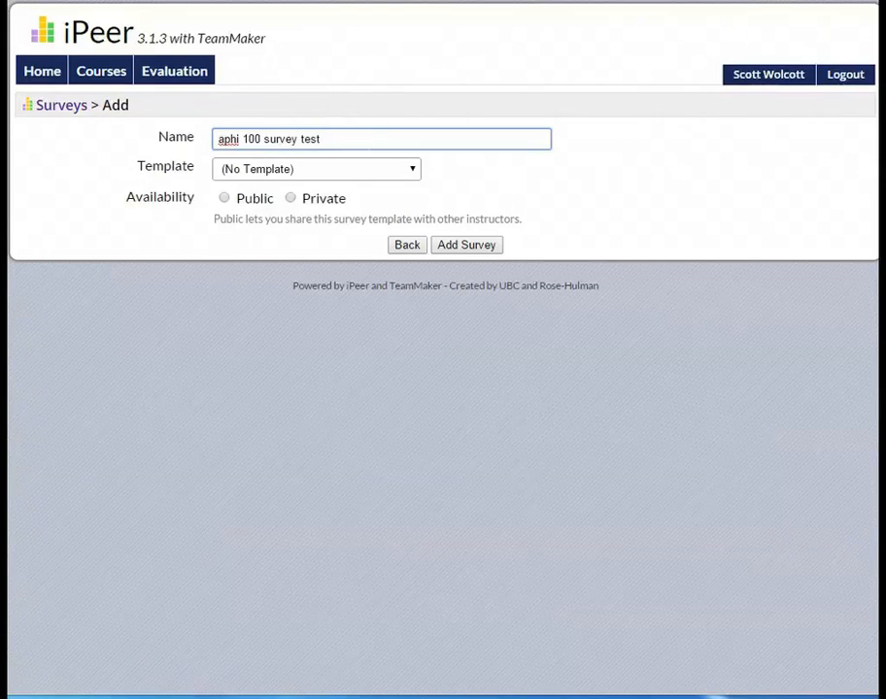
- Keep the survey without a template, make its availability public, and save it
click(361, 171)
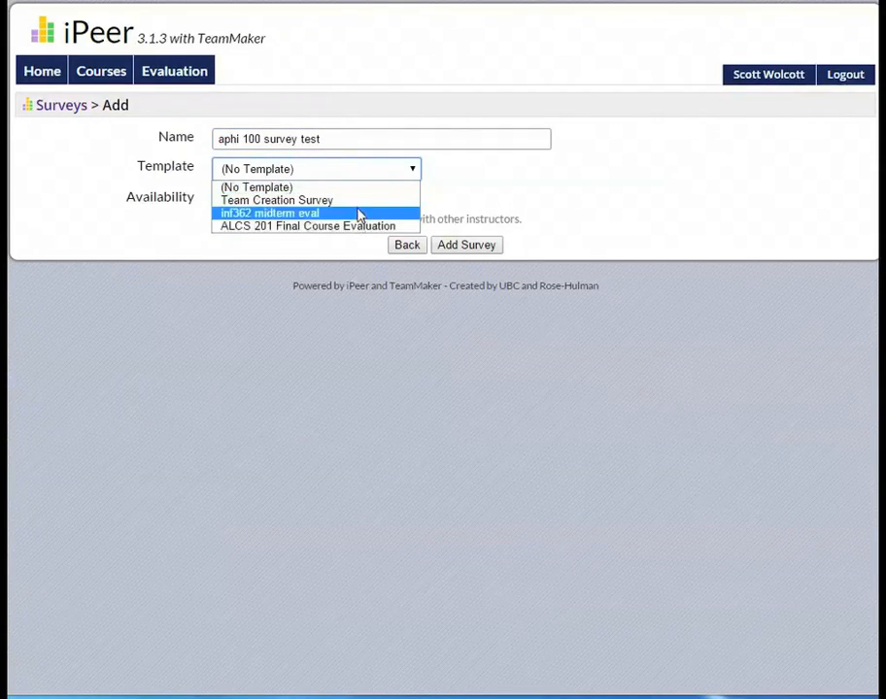
click(384, 189)
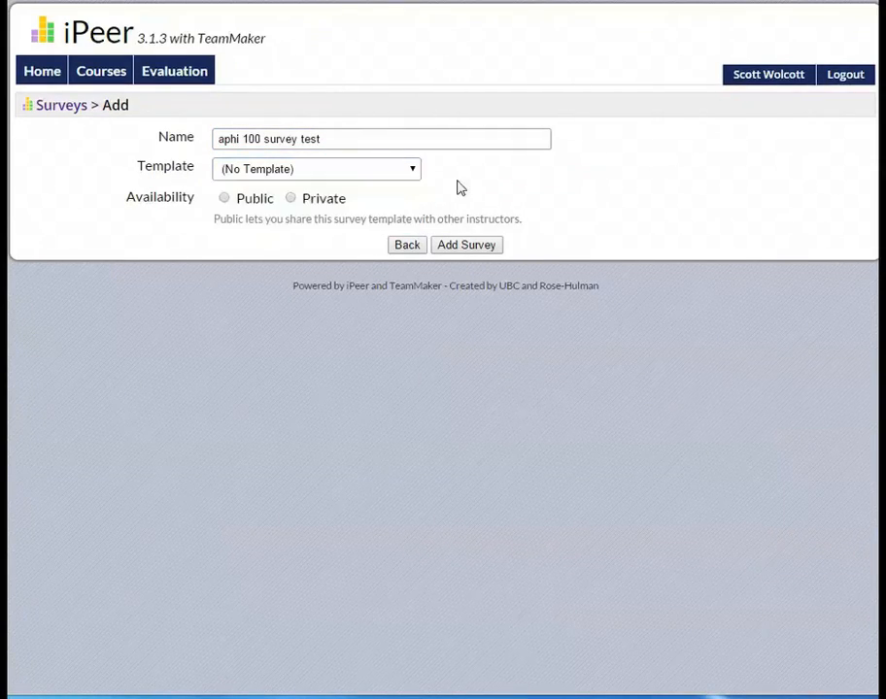
click(225, 198)
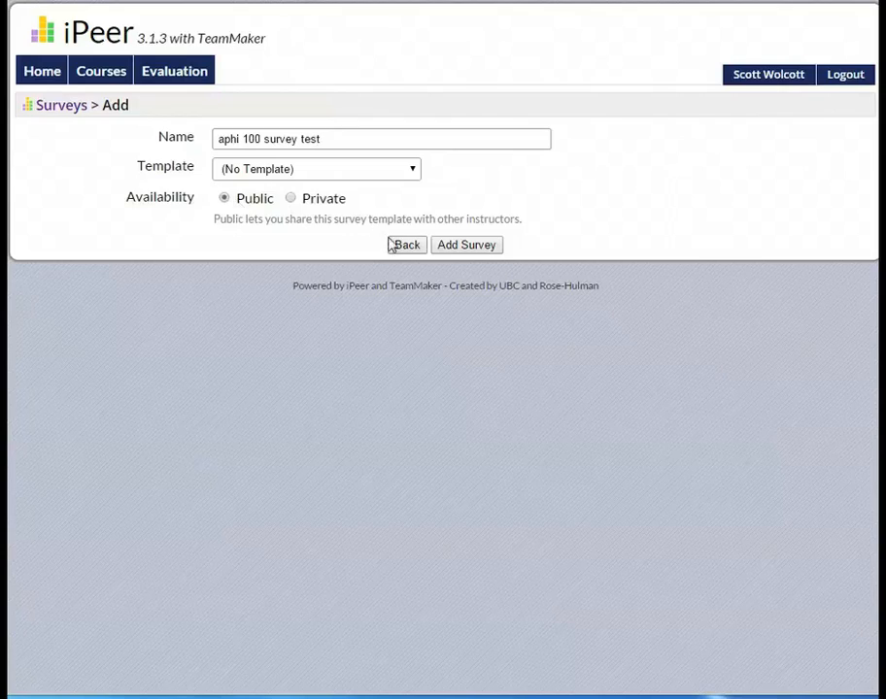
click(460, 245)
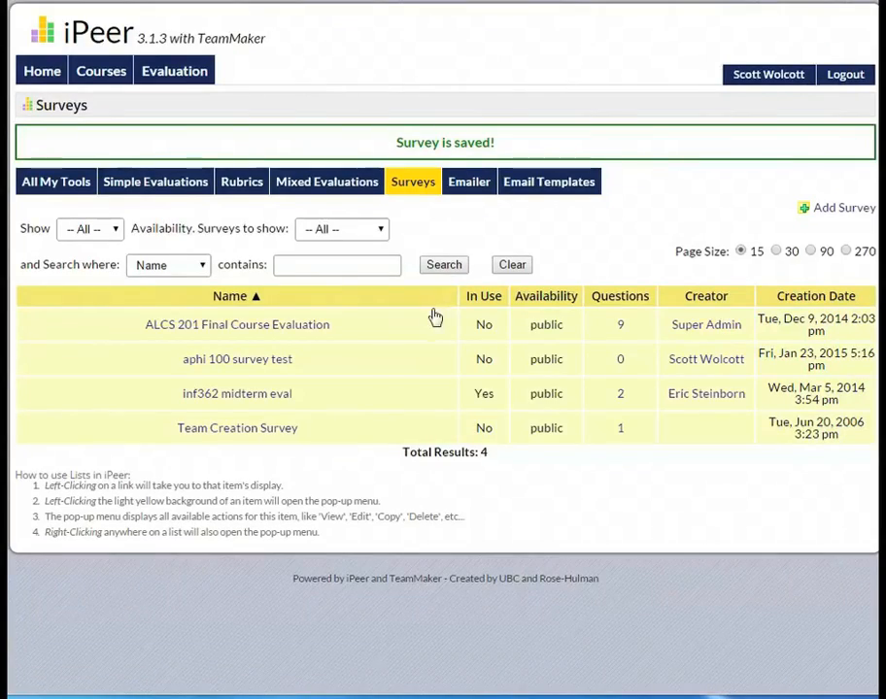
- Edit the questions of the aphi 100 survey test survey and start a new question without a template, checking the available question types
click(380, 370)
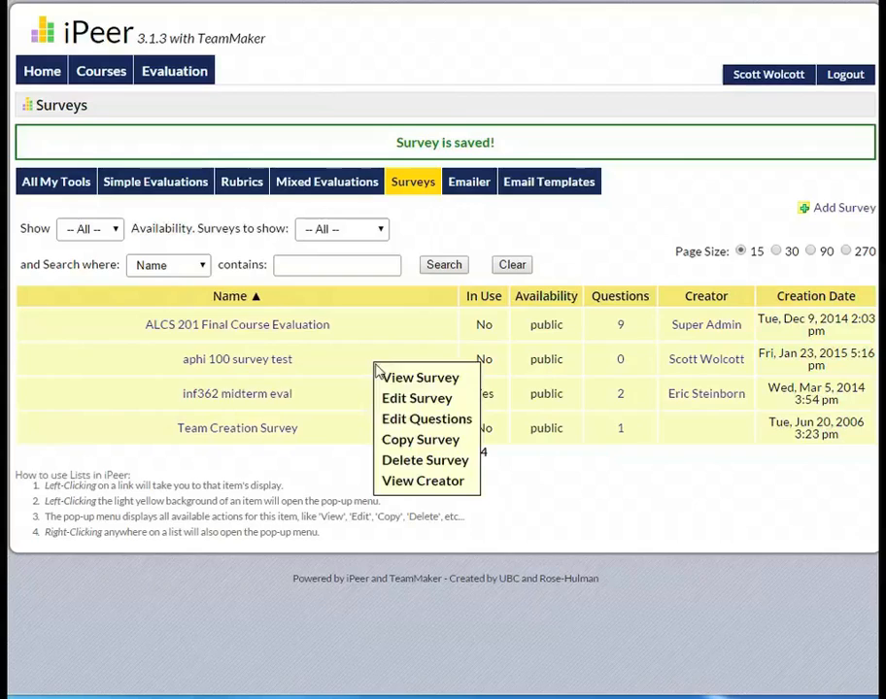
click(424, 419)
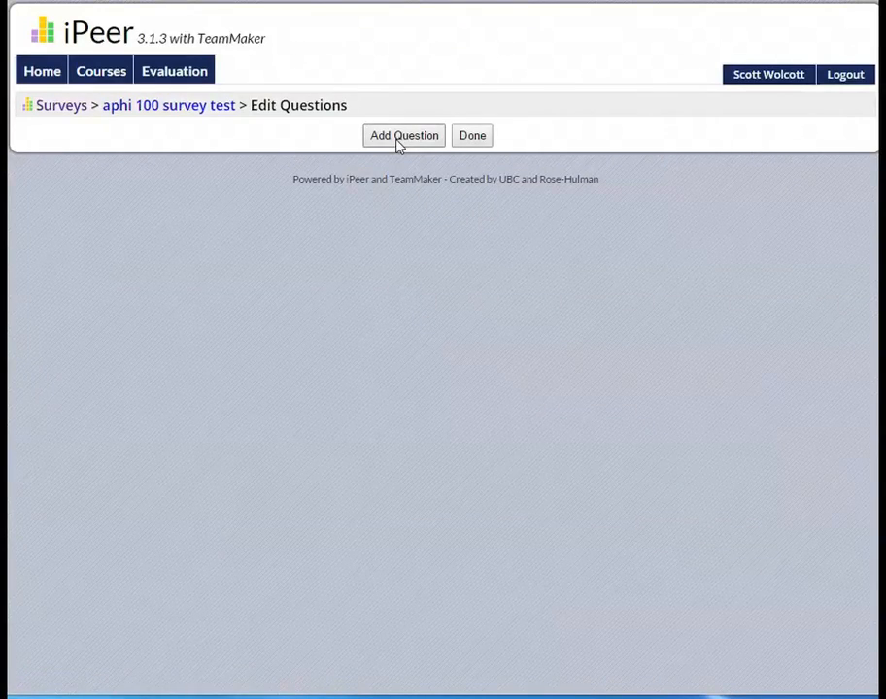
click(400, 136)
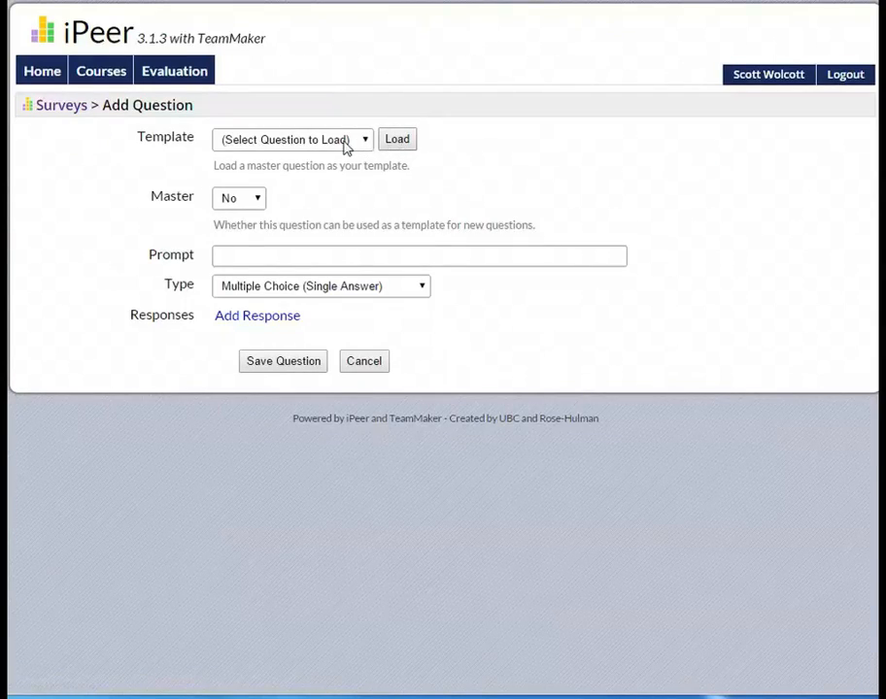
click(346, 143)
click(345, 144)
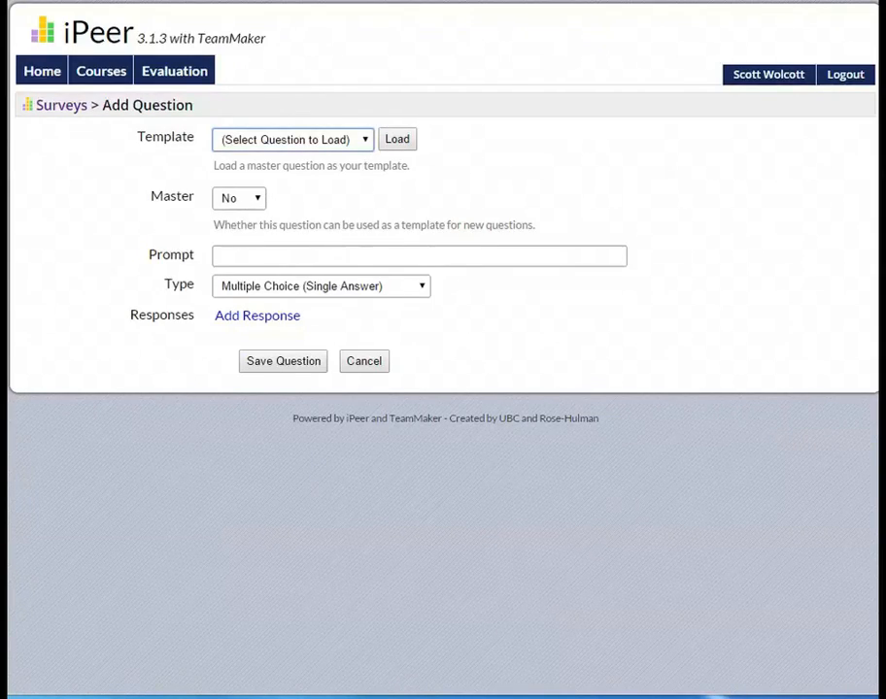
click(296, 287)
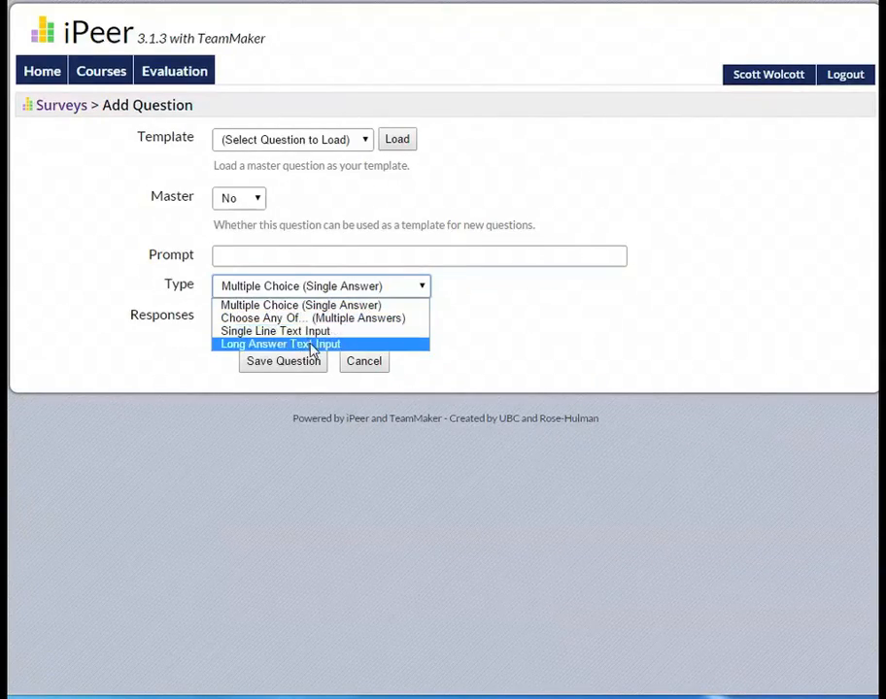
click(480, 343)
- Add three blank responses to the new question and choose Multiple Choice (Single Answer) as its type
click(262, 325)
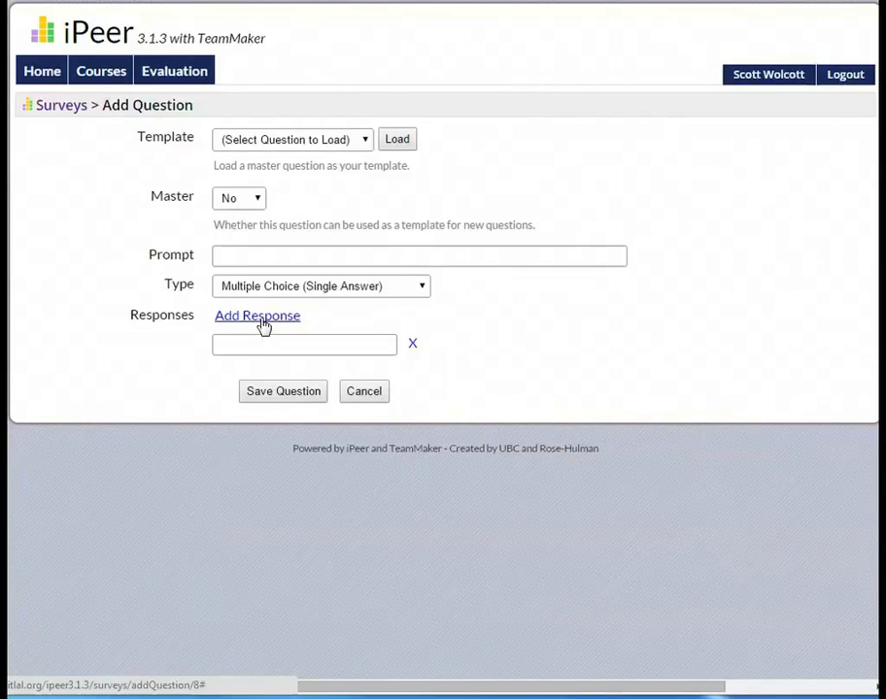
click(262, 326)
click(263, 326)
click(281, 287)
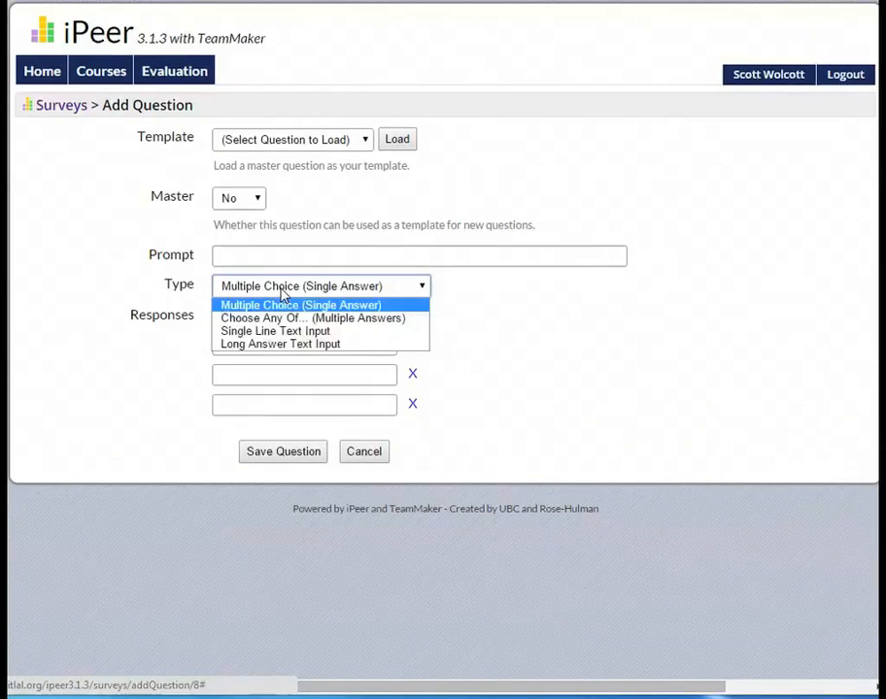
click(283, 302)
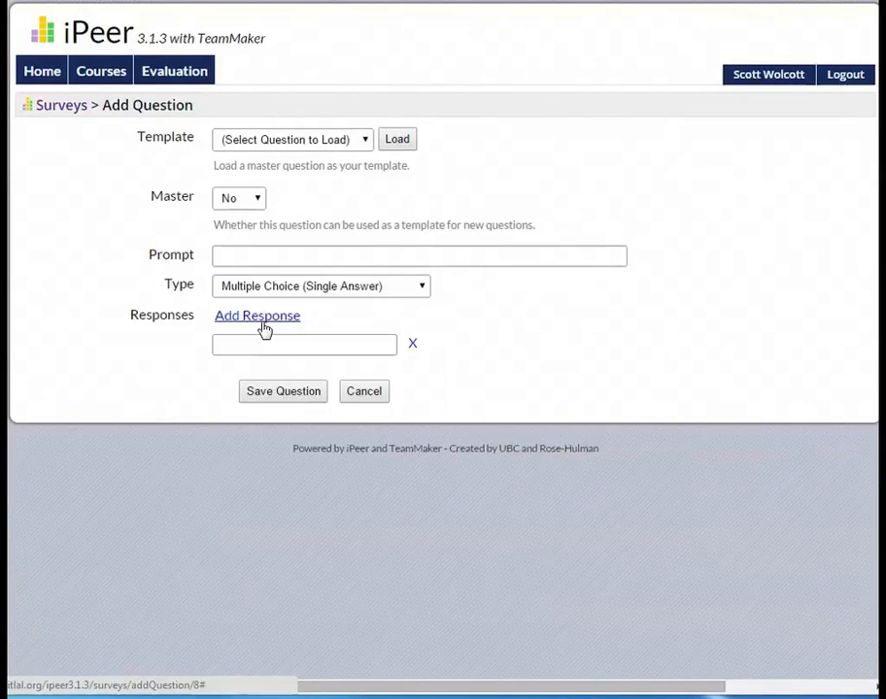